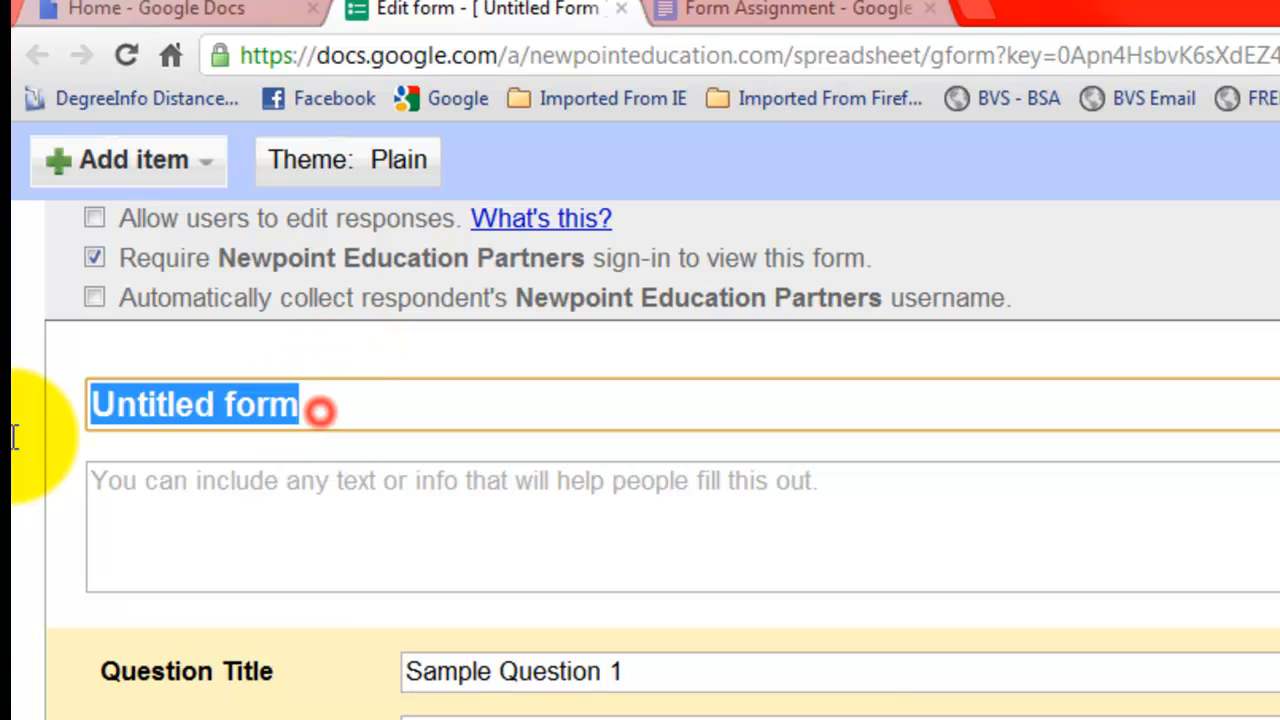
Step: Title the form 'Student Survey' and add the description 'Please answer the questions below'
type("Stu")
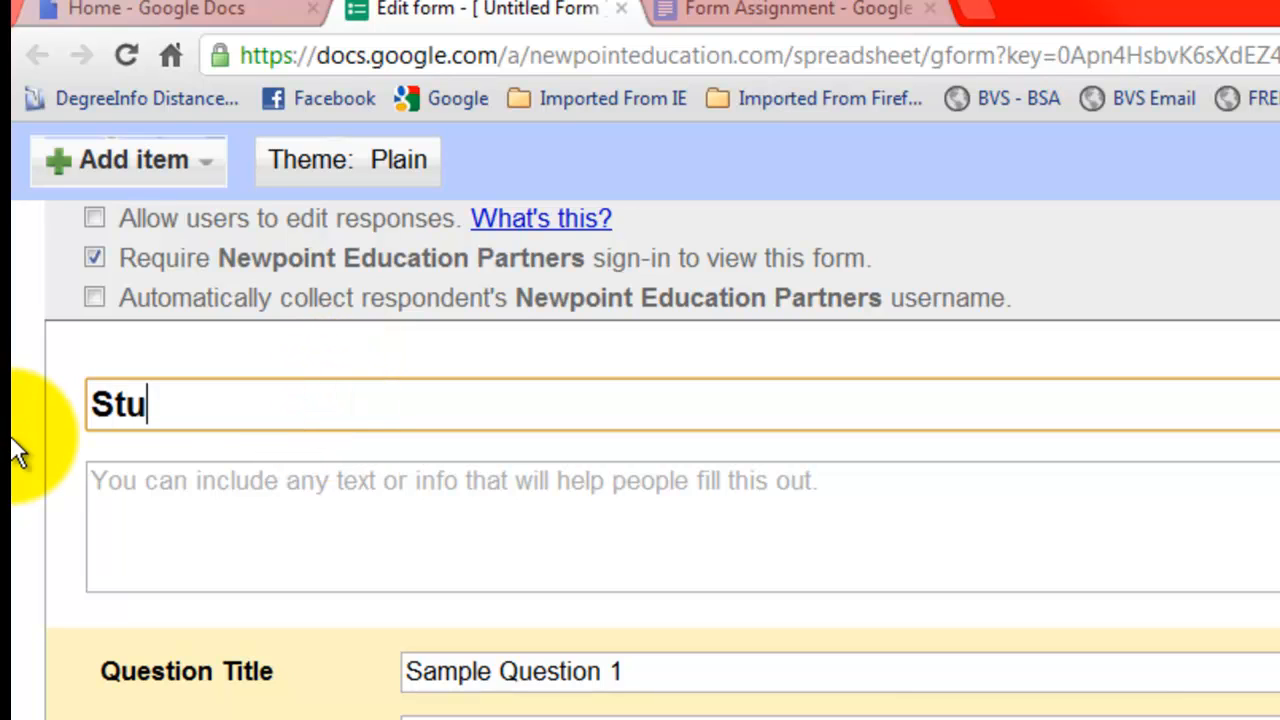
type("dent Surb")
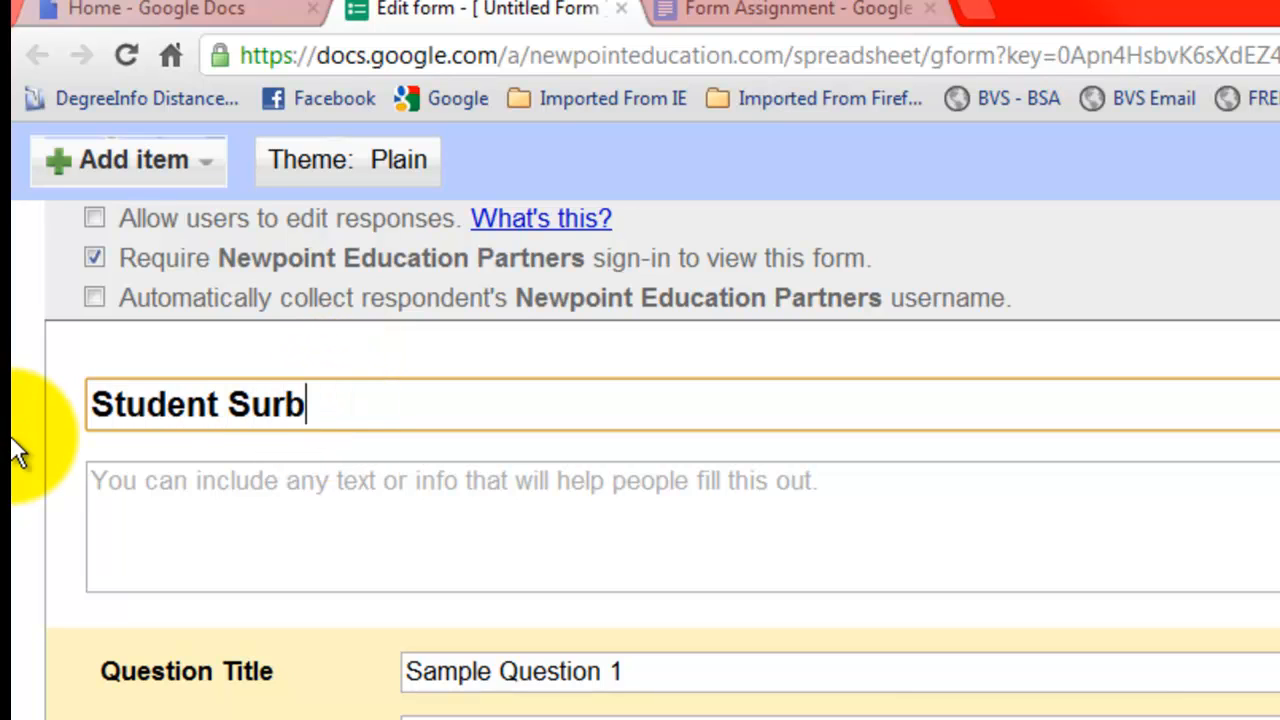
key("BackSpace")
type("vey")
key("Tab")
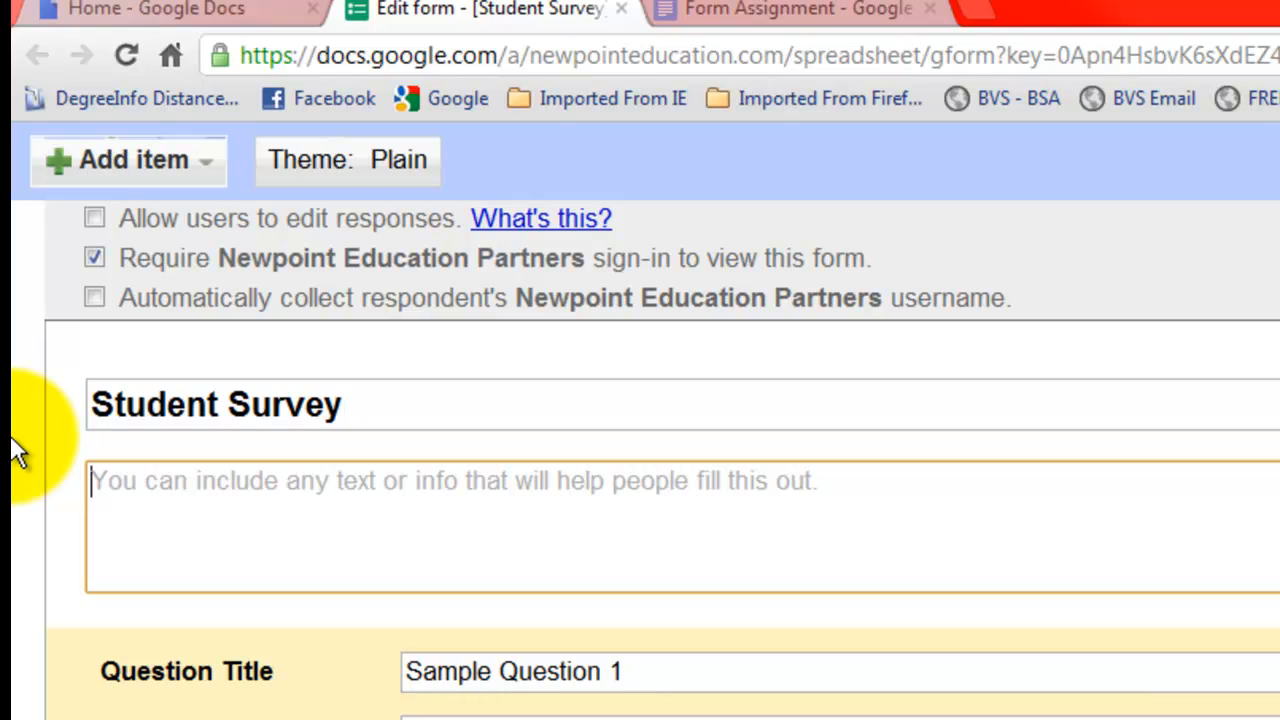
type("Please ")
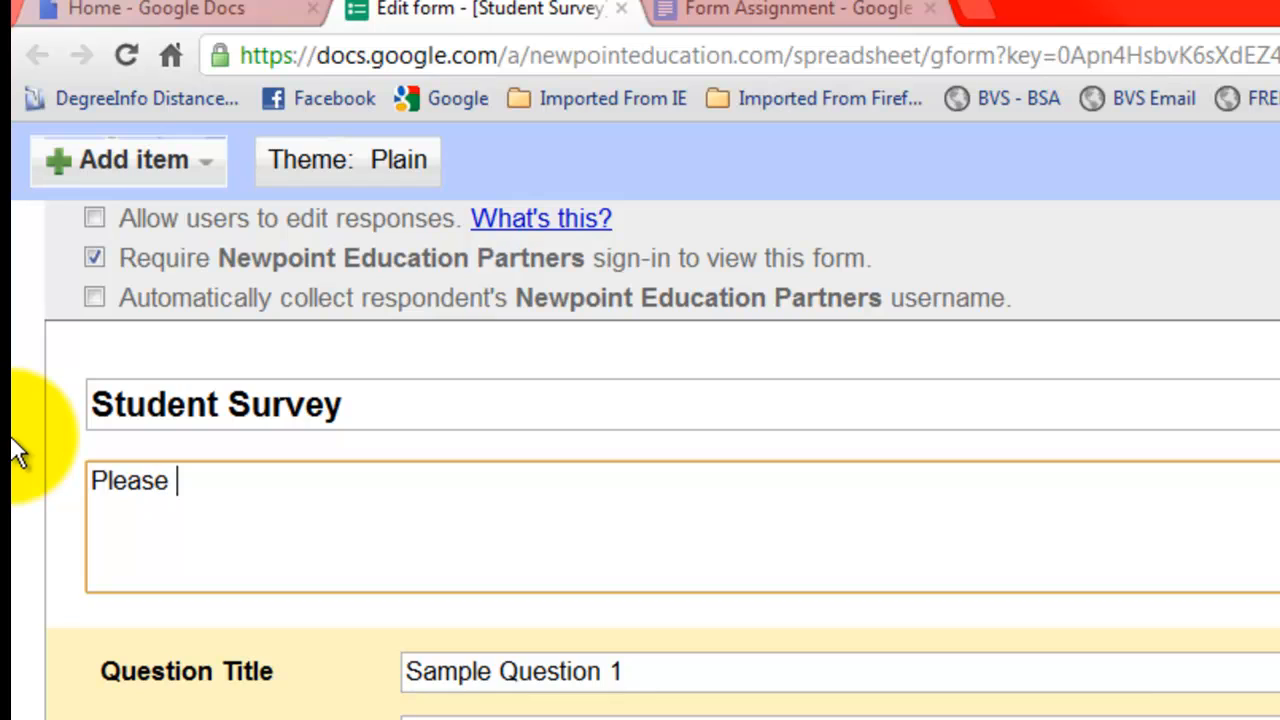
type("answer t")
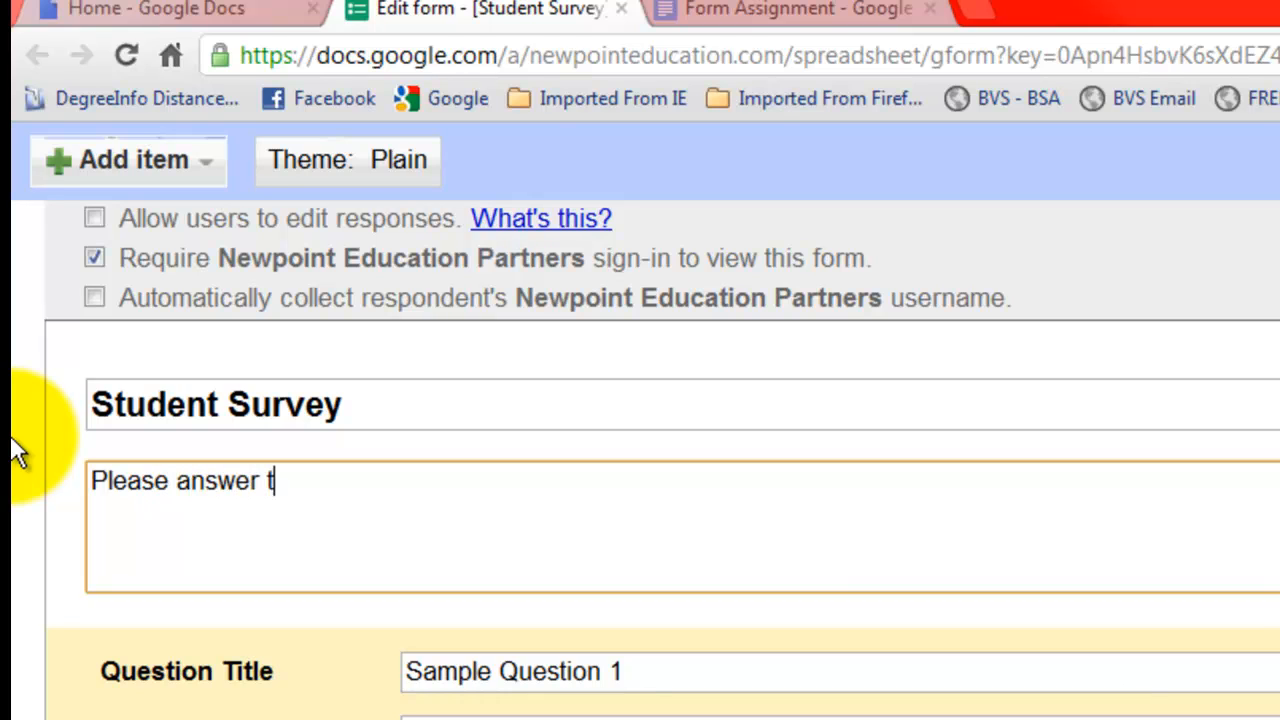
type("he questions b")
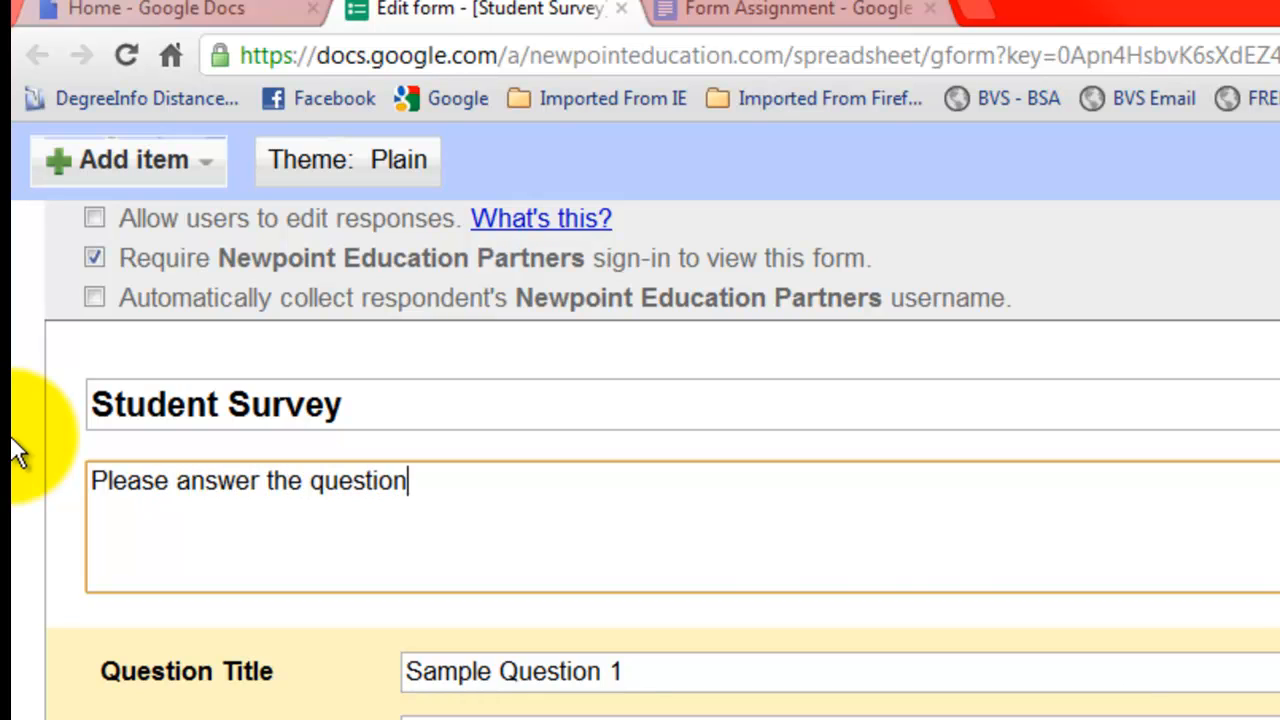
type("elow")
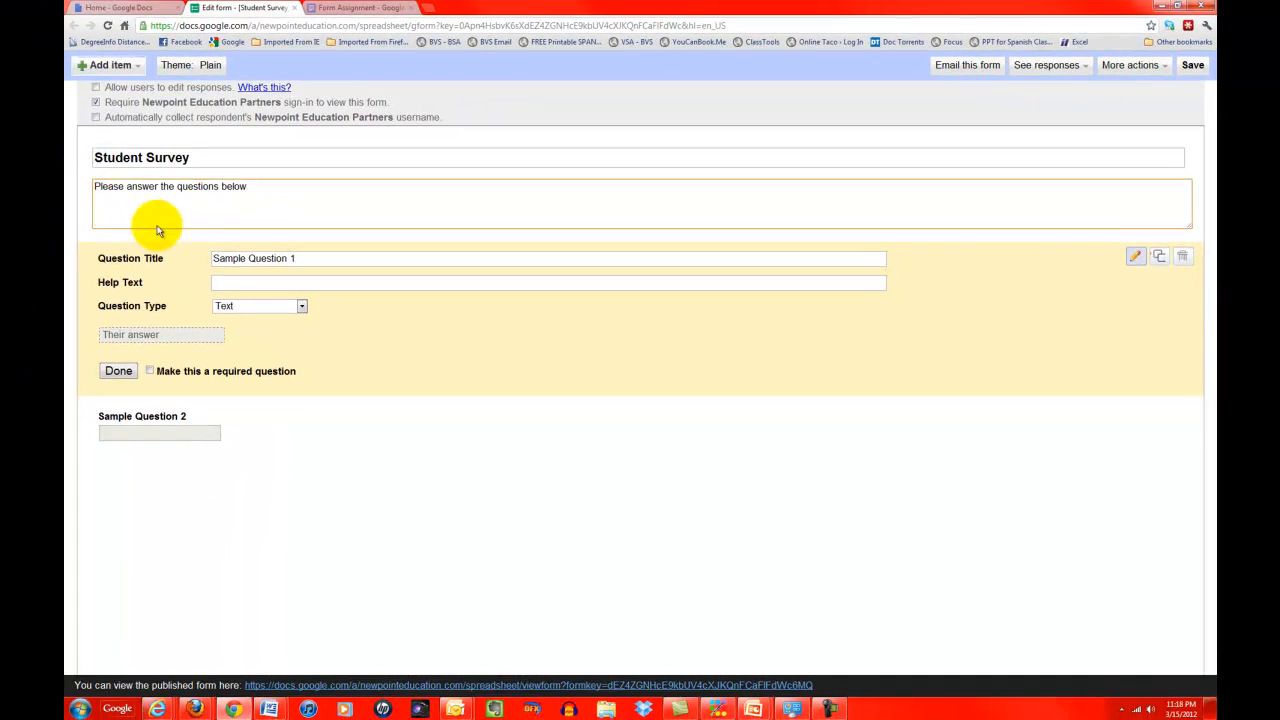
Step: Retitle the first sample question 'First Name' with help text 'Please enter your first name'
left_click_drag(221, 258, 306, 259)
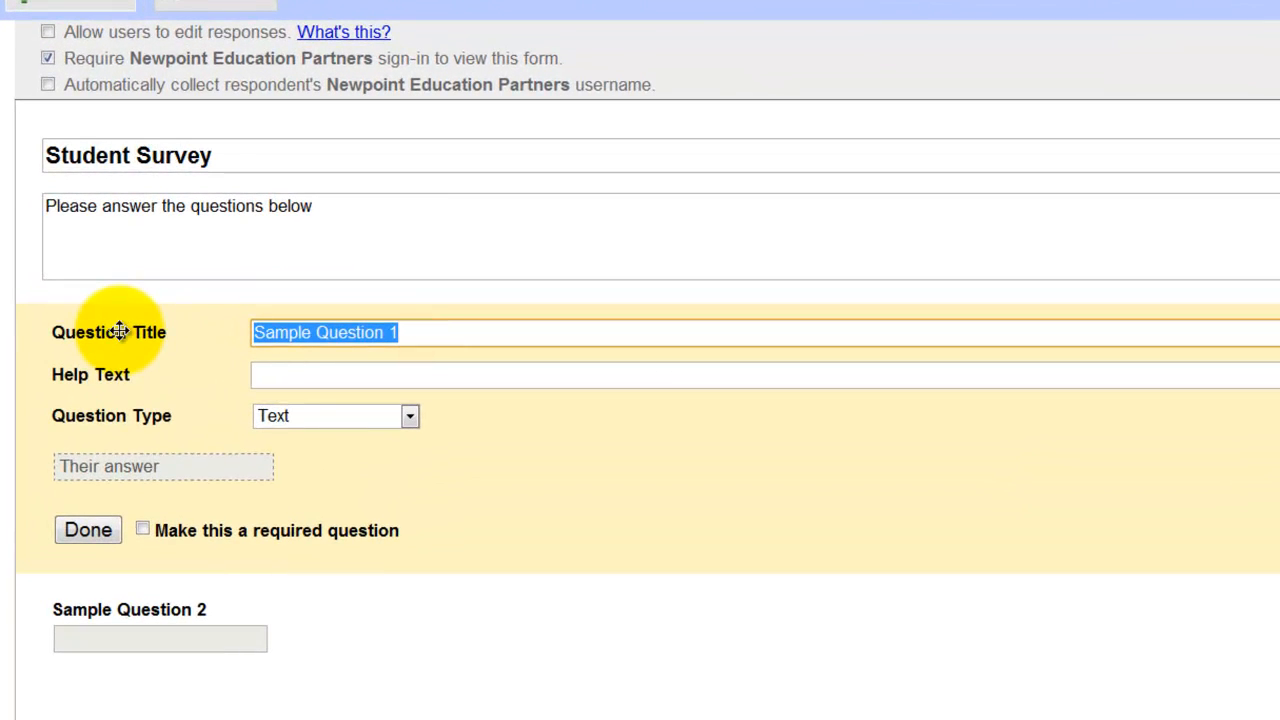
type("First")
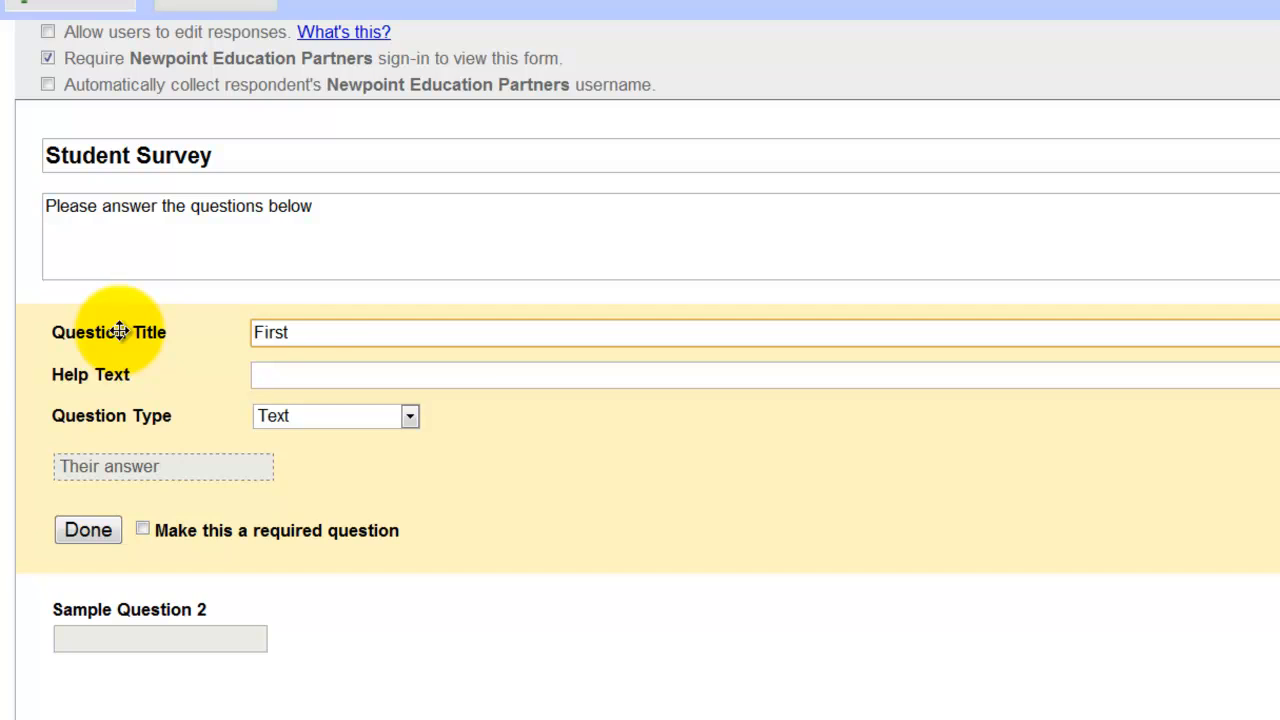
type(" Name")
key("Tab")
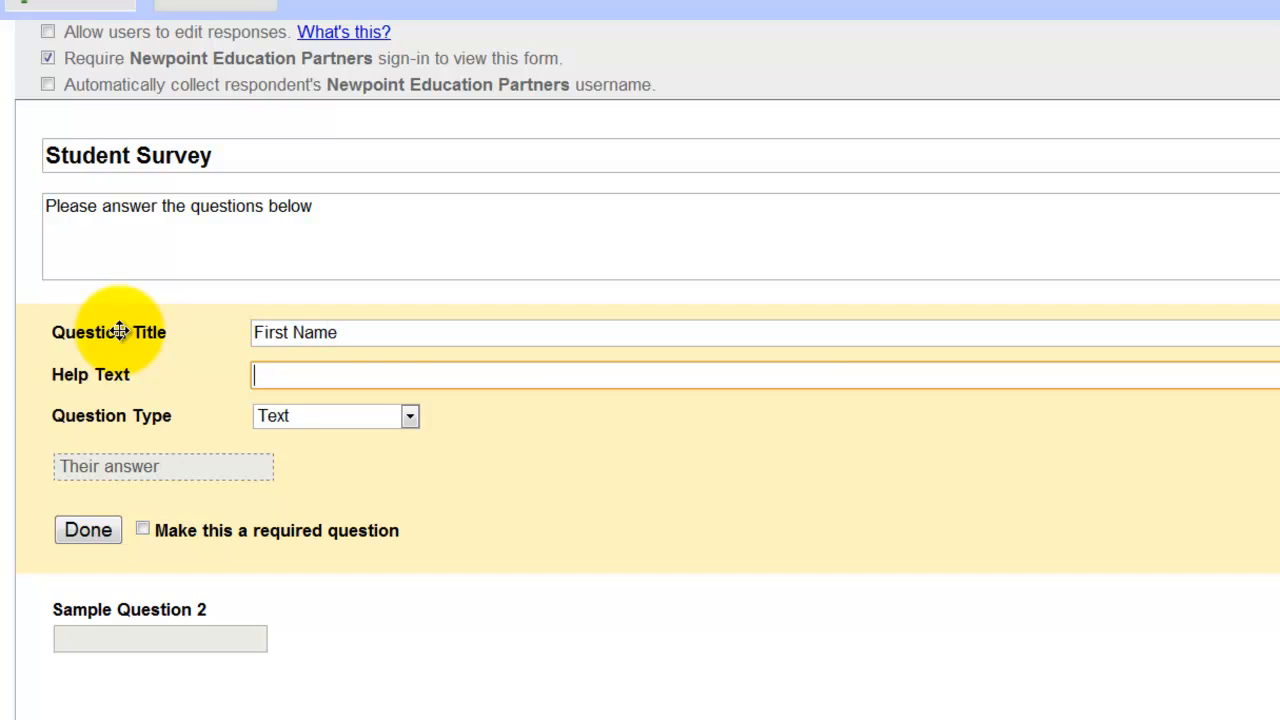
type("Please enter your fir")
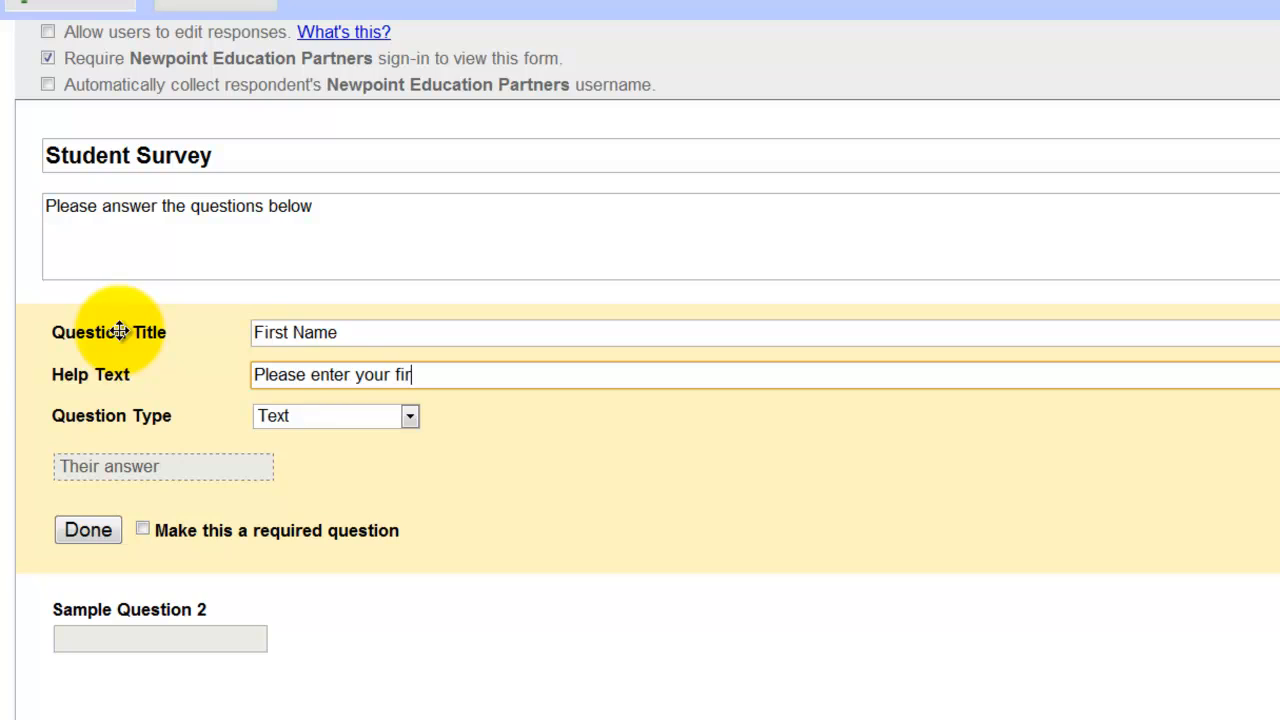
type("st name")
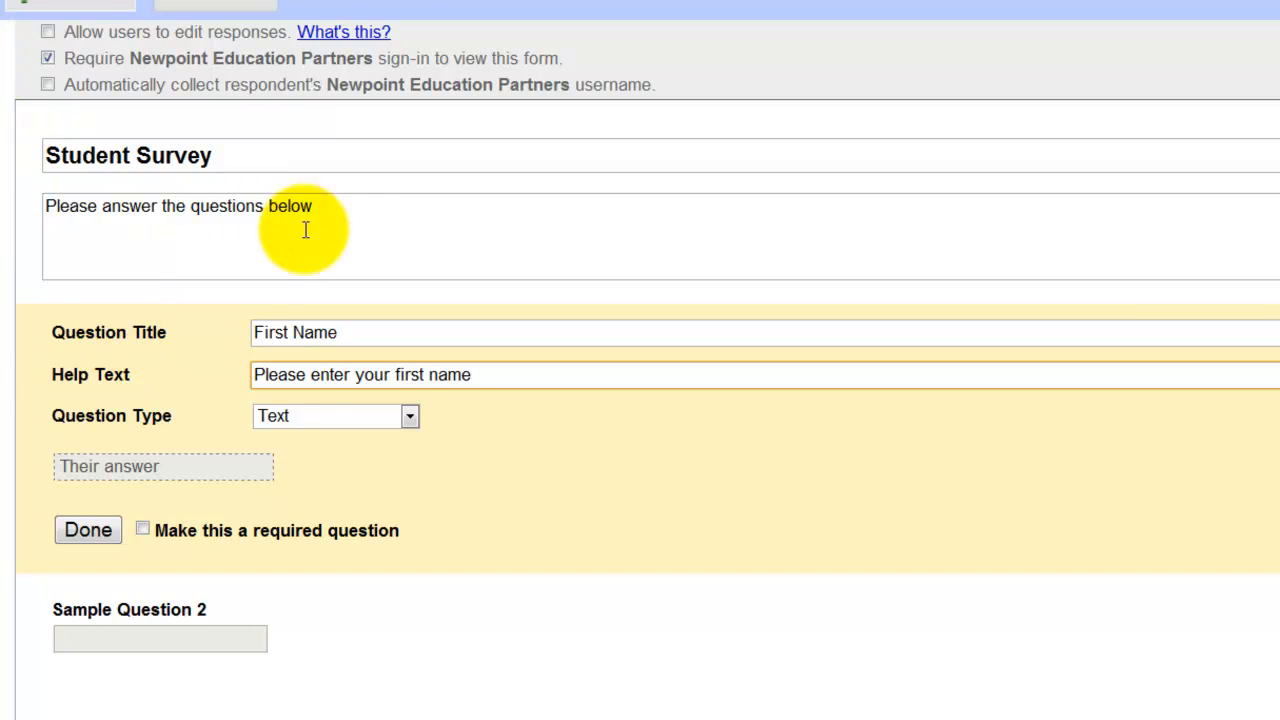
Step: Keep the First Name question as a Text type and make it required
left_click(408, 418)
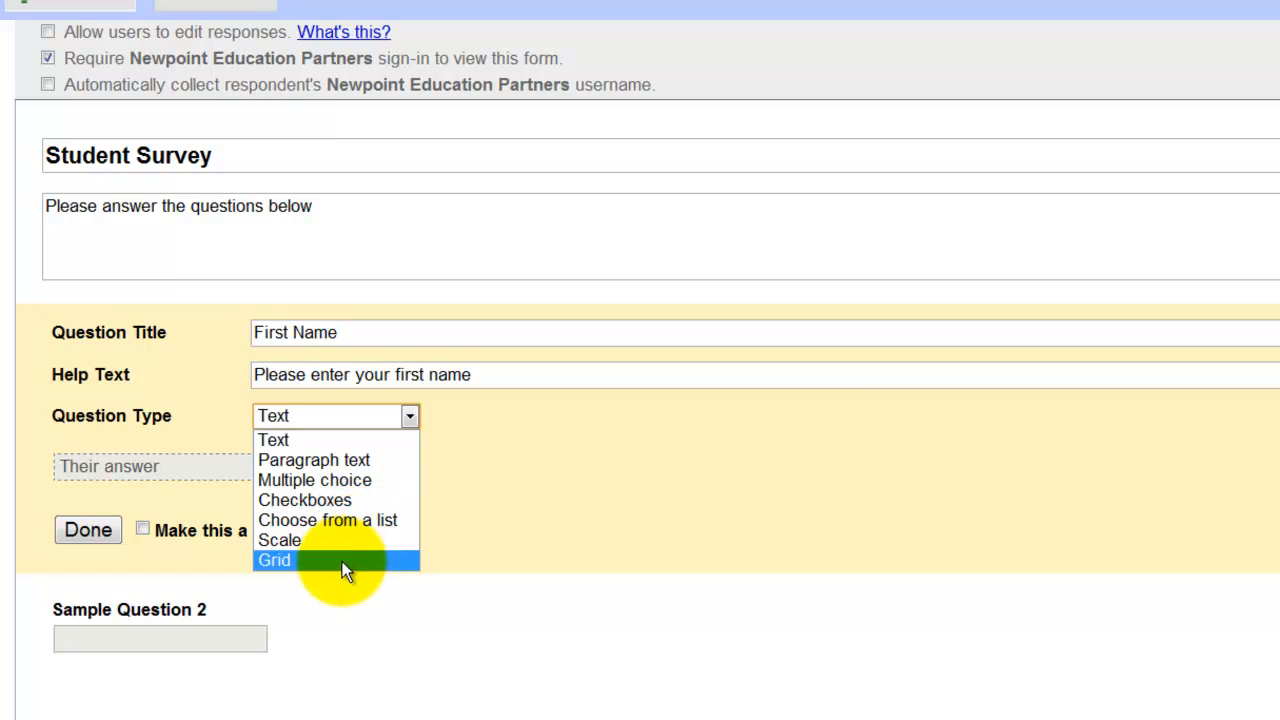
left_click(346, 624)
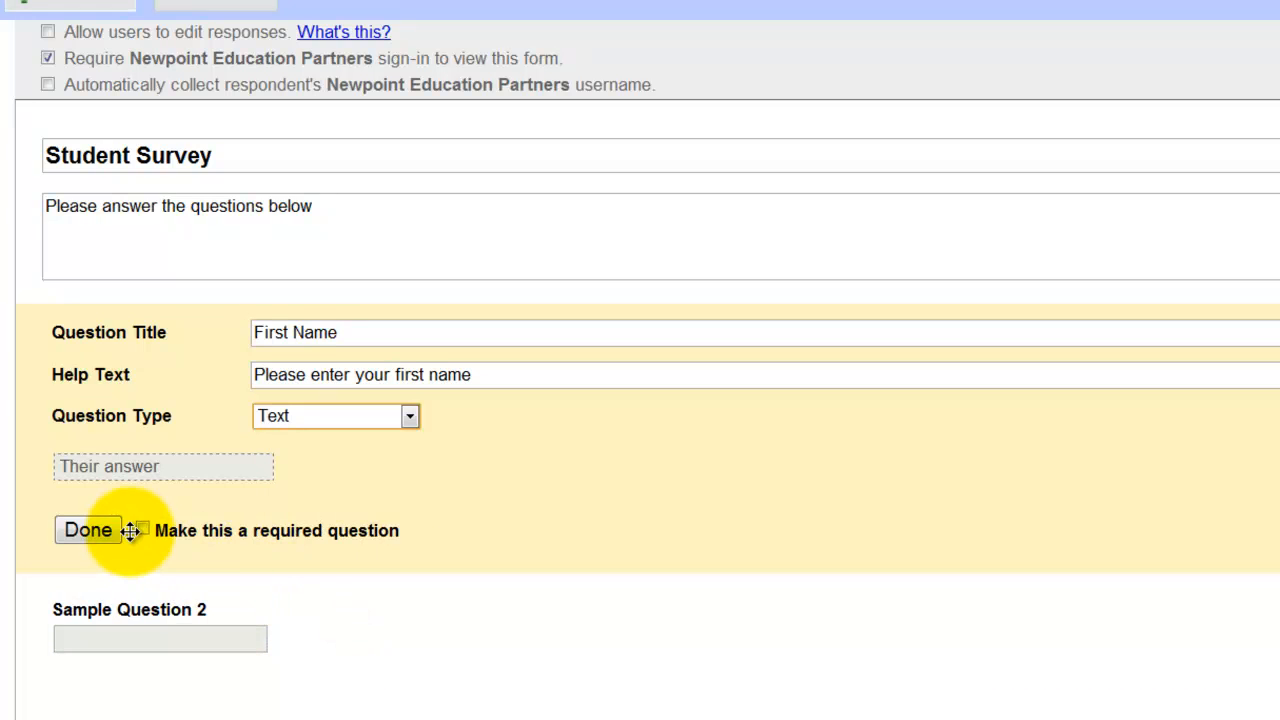
left_click(96, 531)
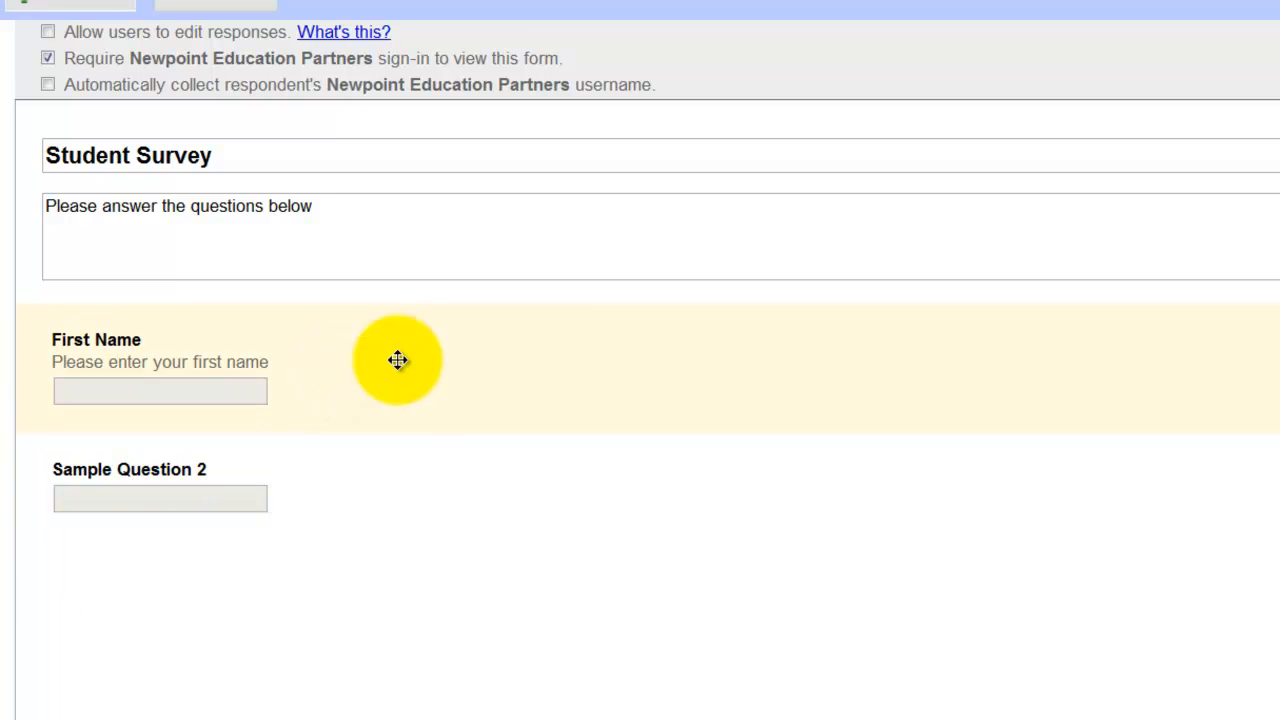
left_click(397, 360)
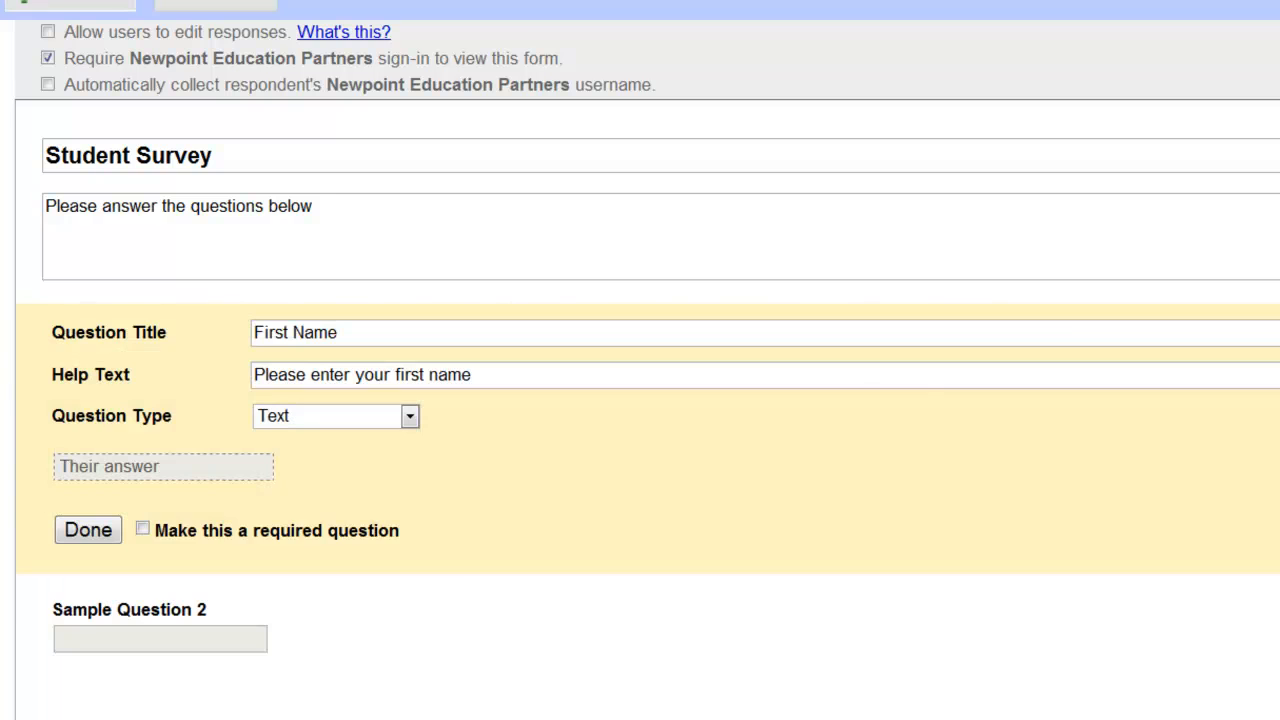
left_click(142, 529)
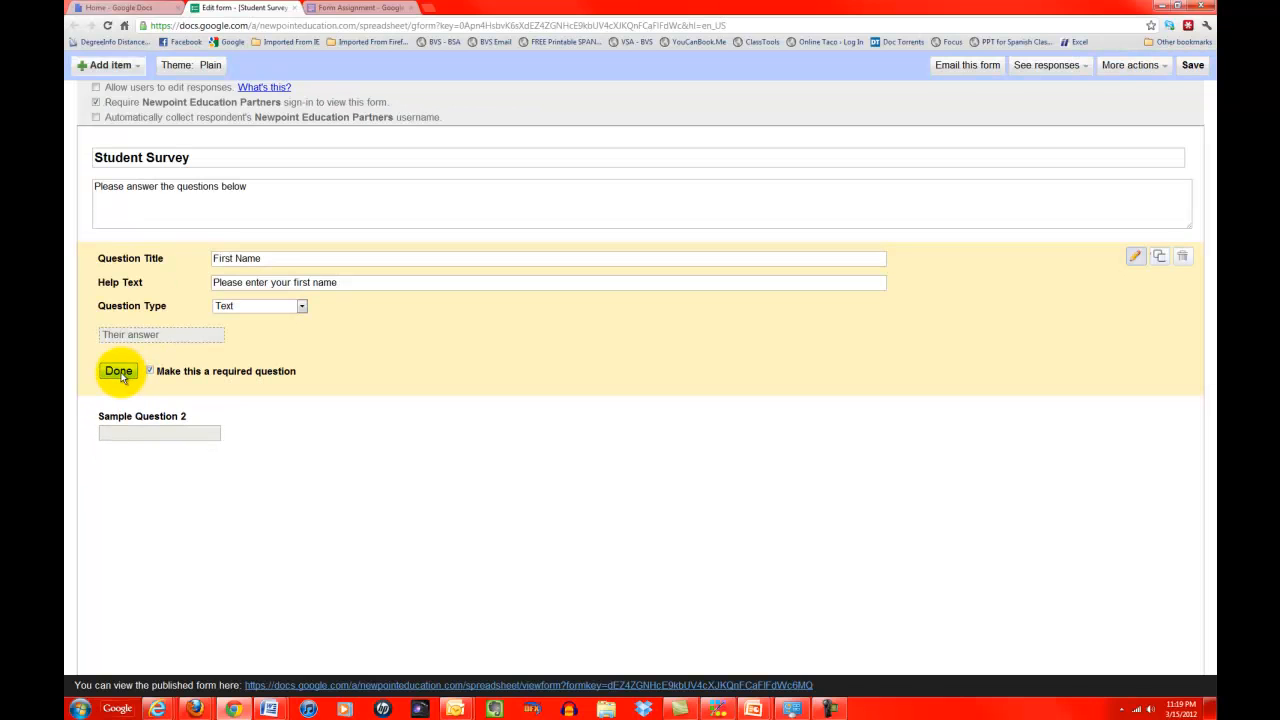
left_click(119, 371)
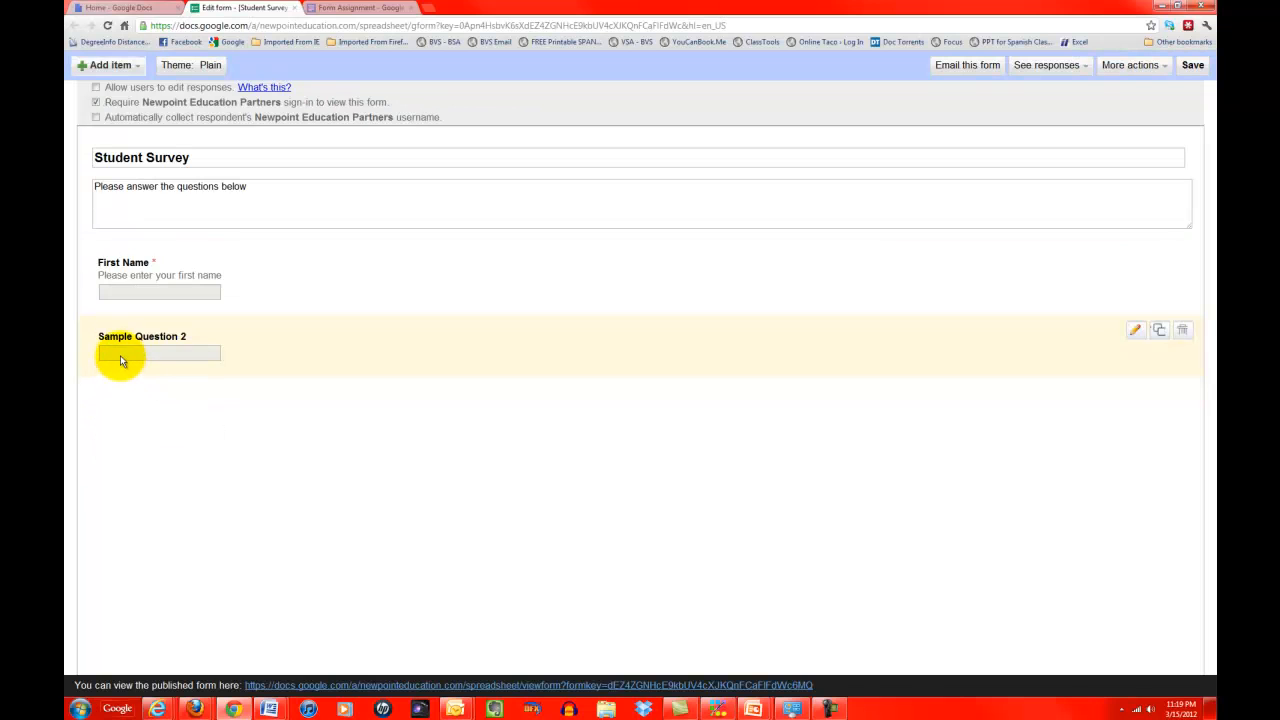
Step: Rename Sample Question 2 to 'Last Name', add help text 'Please enter your last name', make it required
left_click(1136, 334)
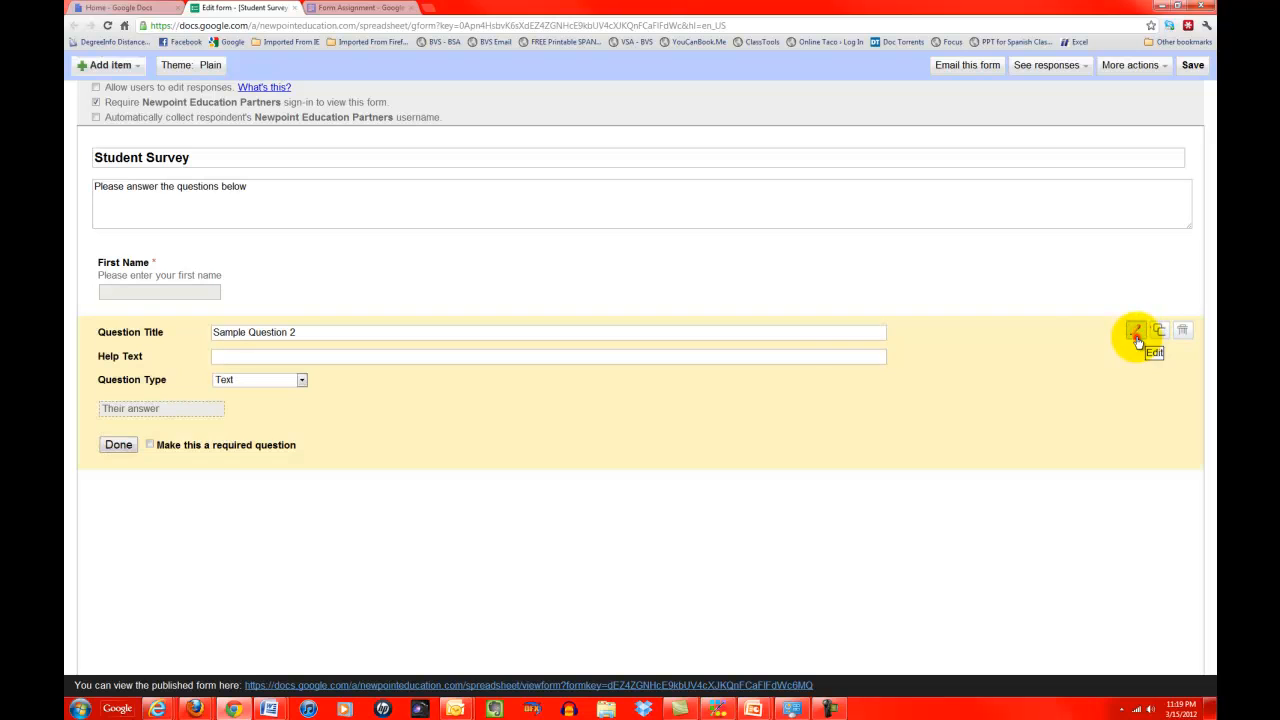
left_click(311, 333)
triple_click(311, 333)
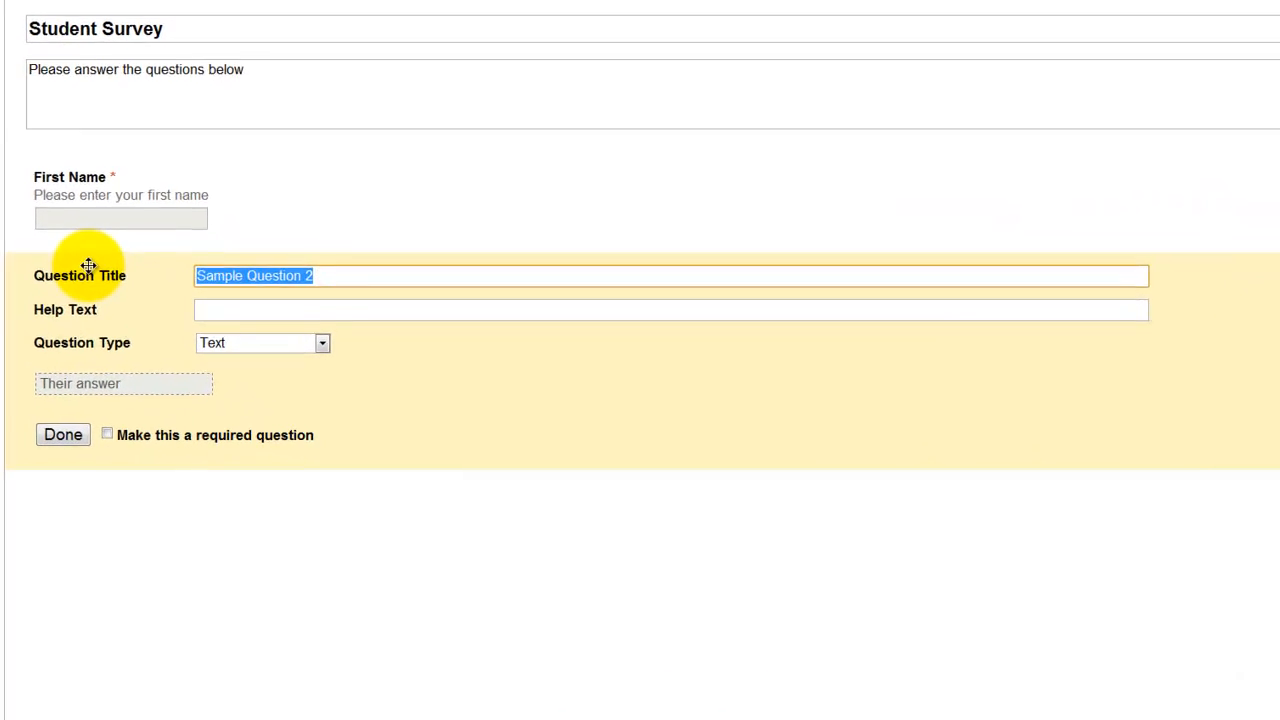
type("Last N")
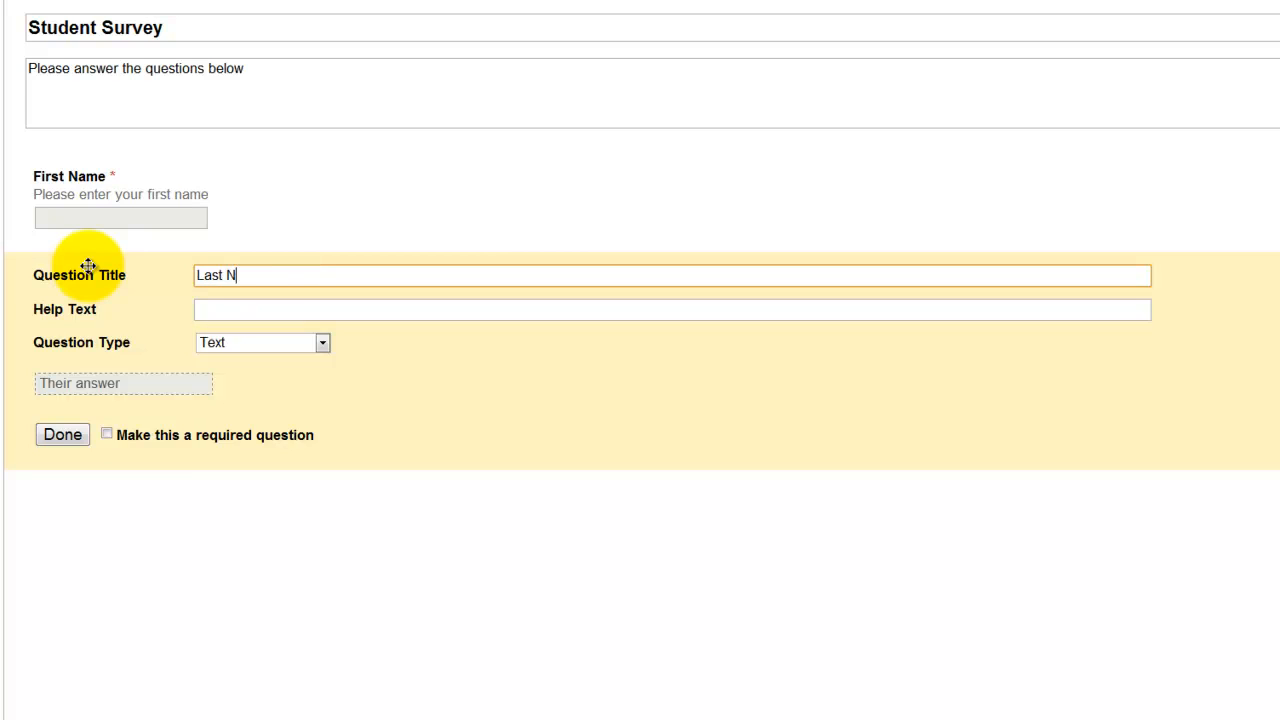
type("ame")
key("Tab")
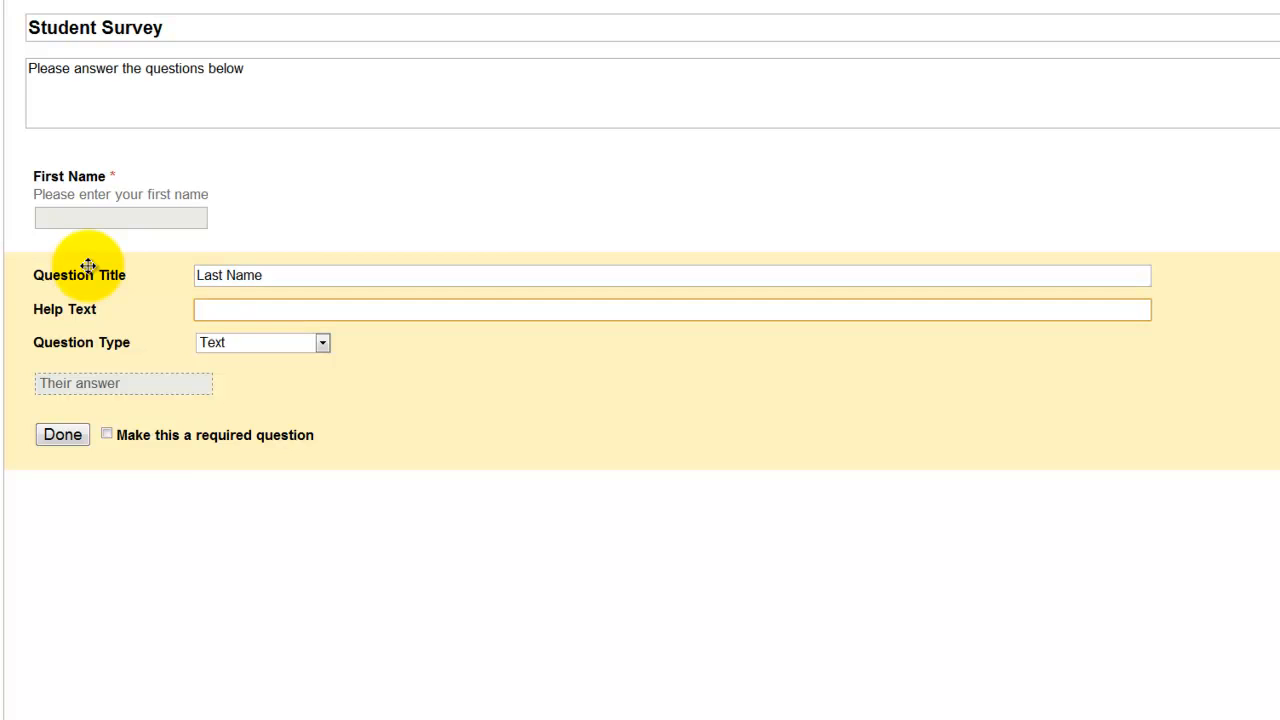
type("Please enter your last ")
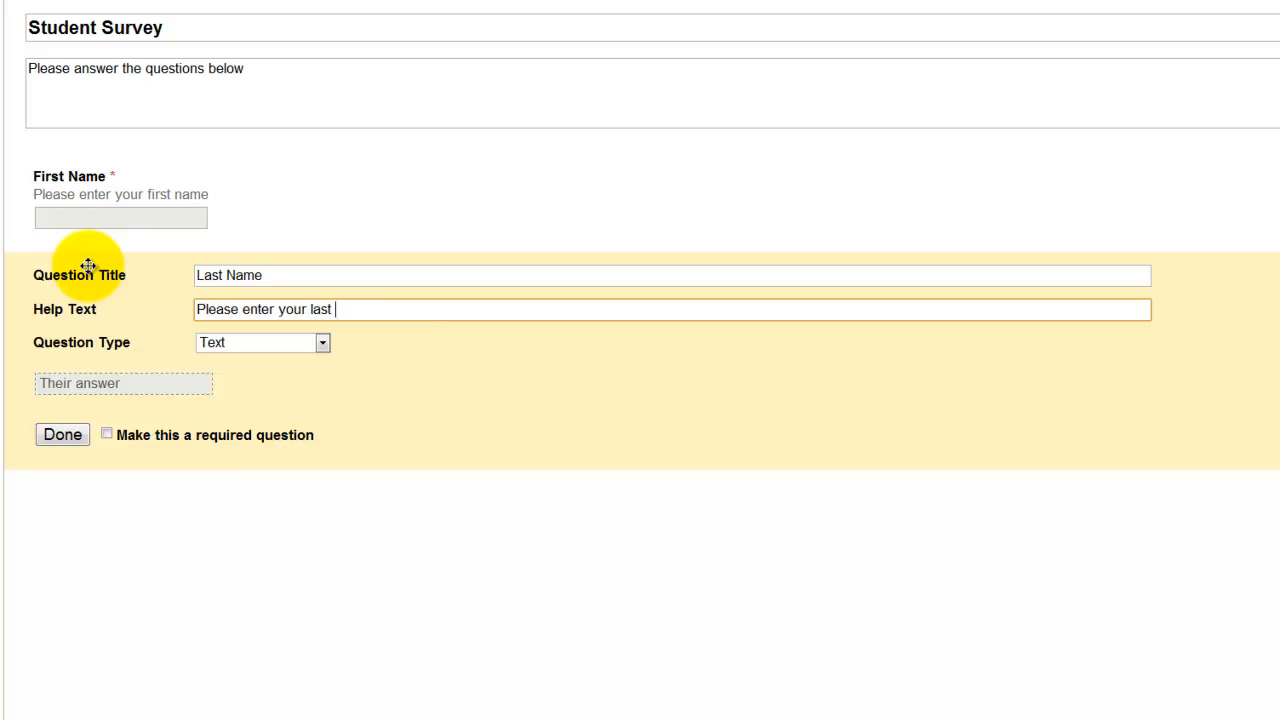
type("name")
left_click(106, 435)
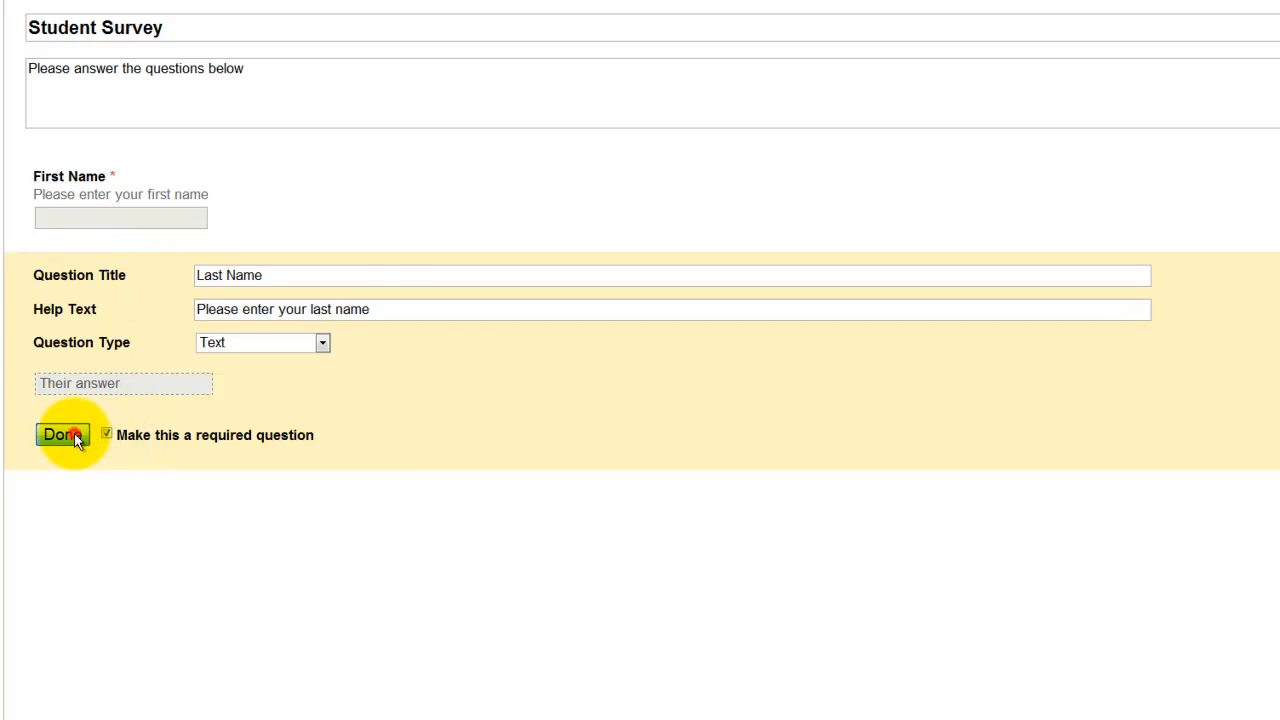
left_click(74, 433)
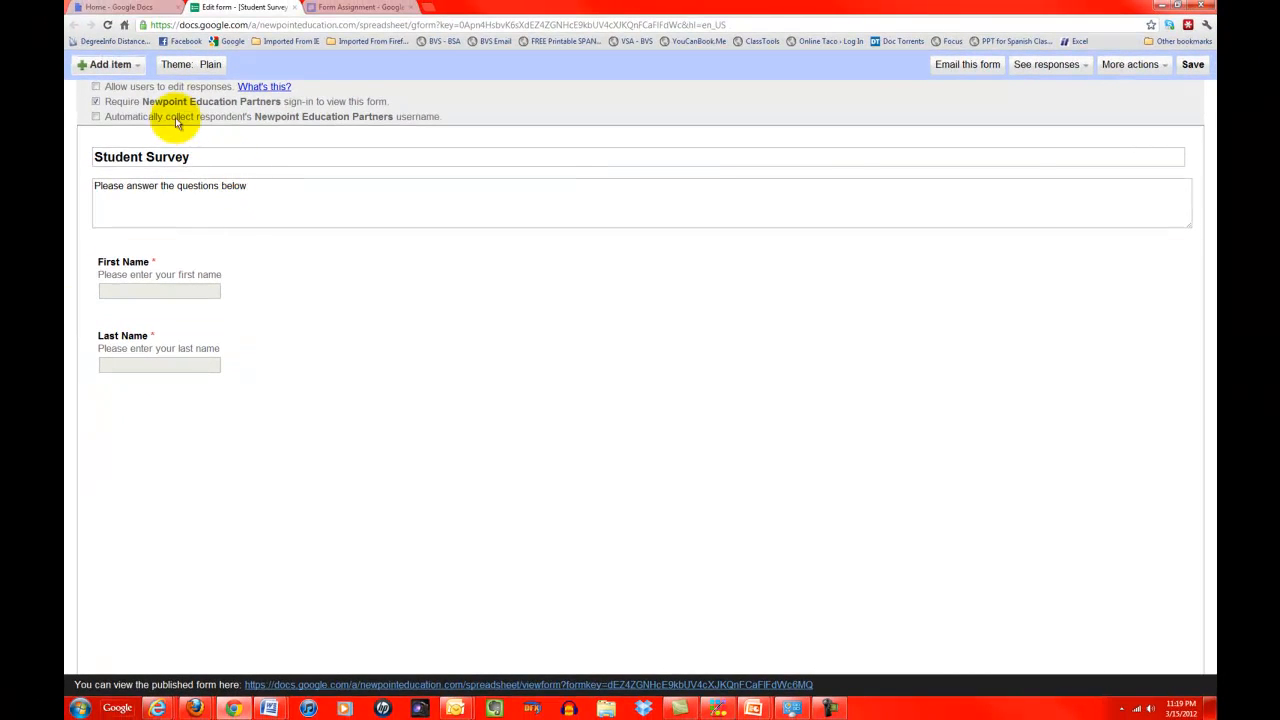
Step: Add a checkboxes question 'What grade are you in' with help text 'Please click on the correct grade'
left_click(135, 66)
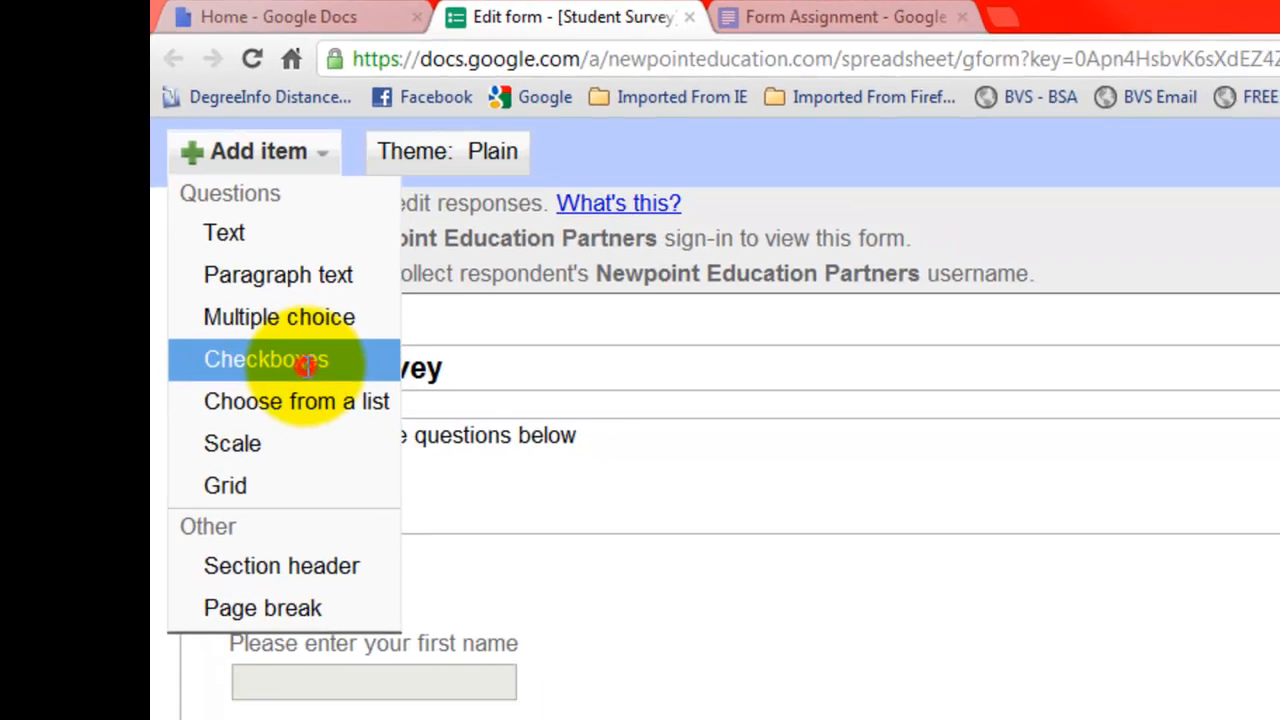
left_click(355, 431)
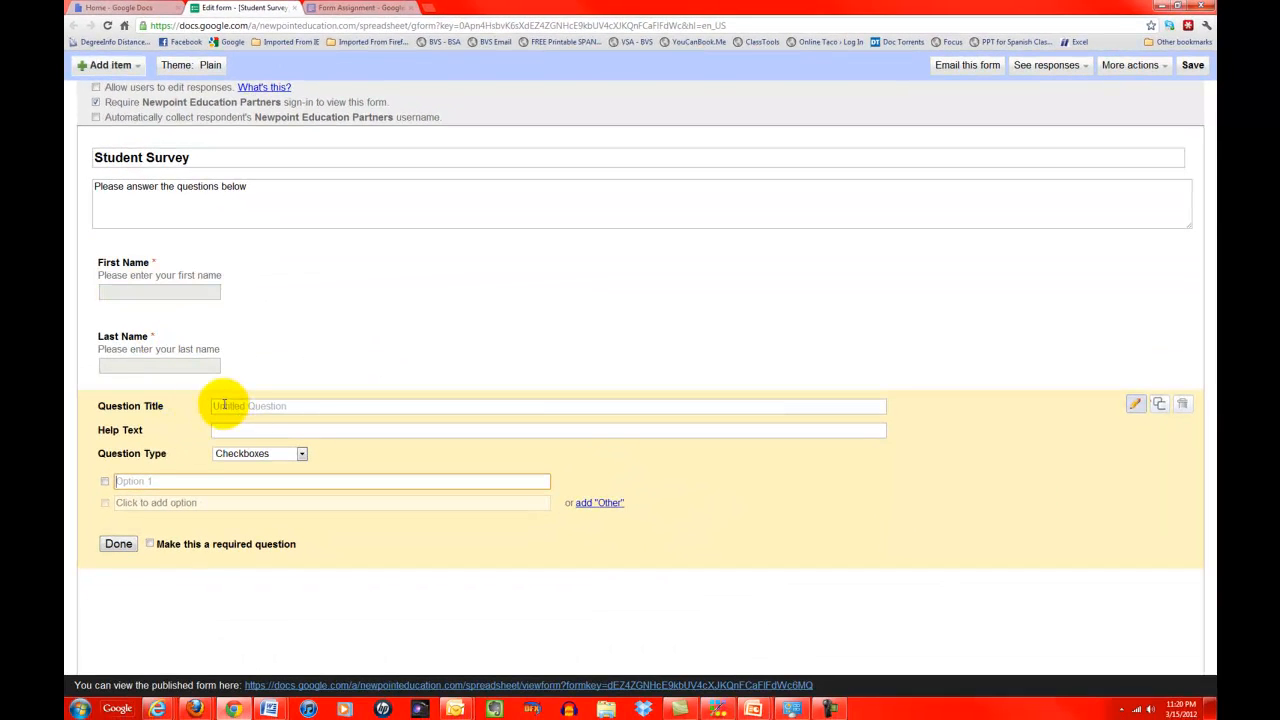
left_click(222, 405)
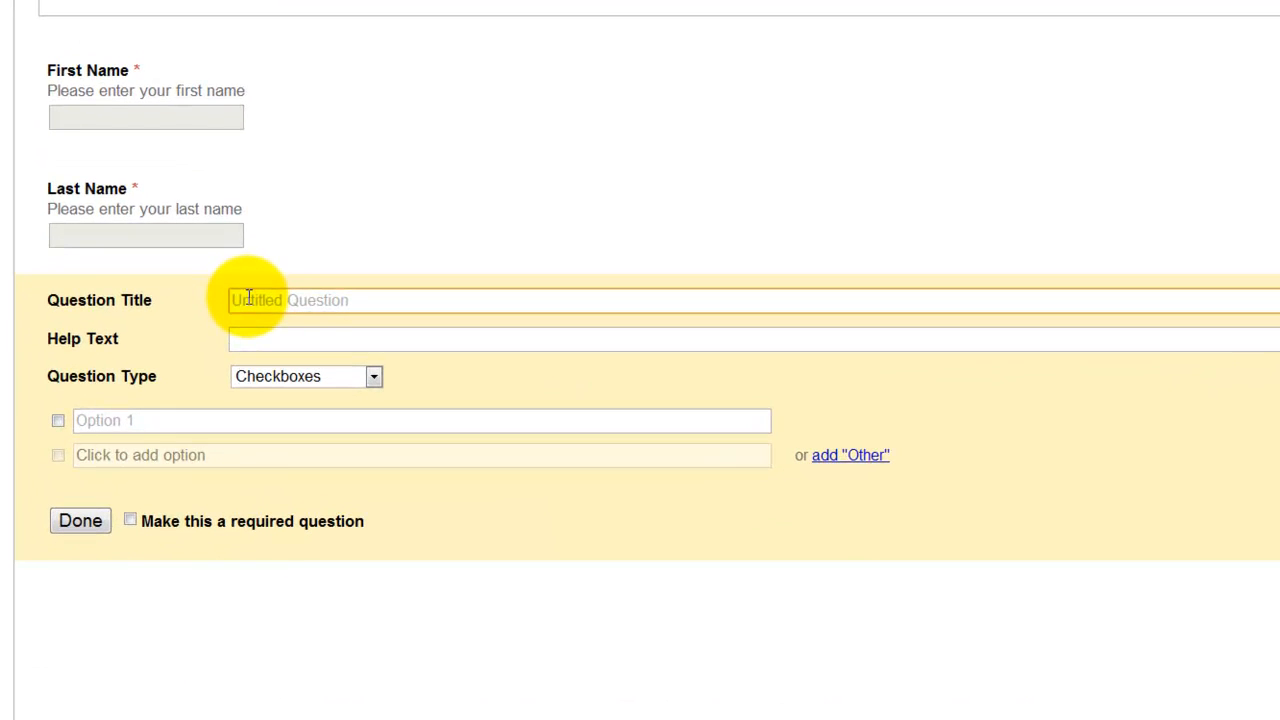
type("What gr")
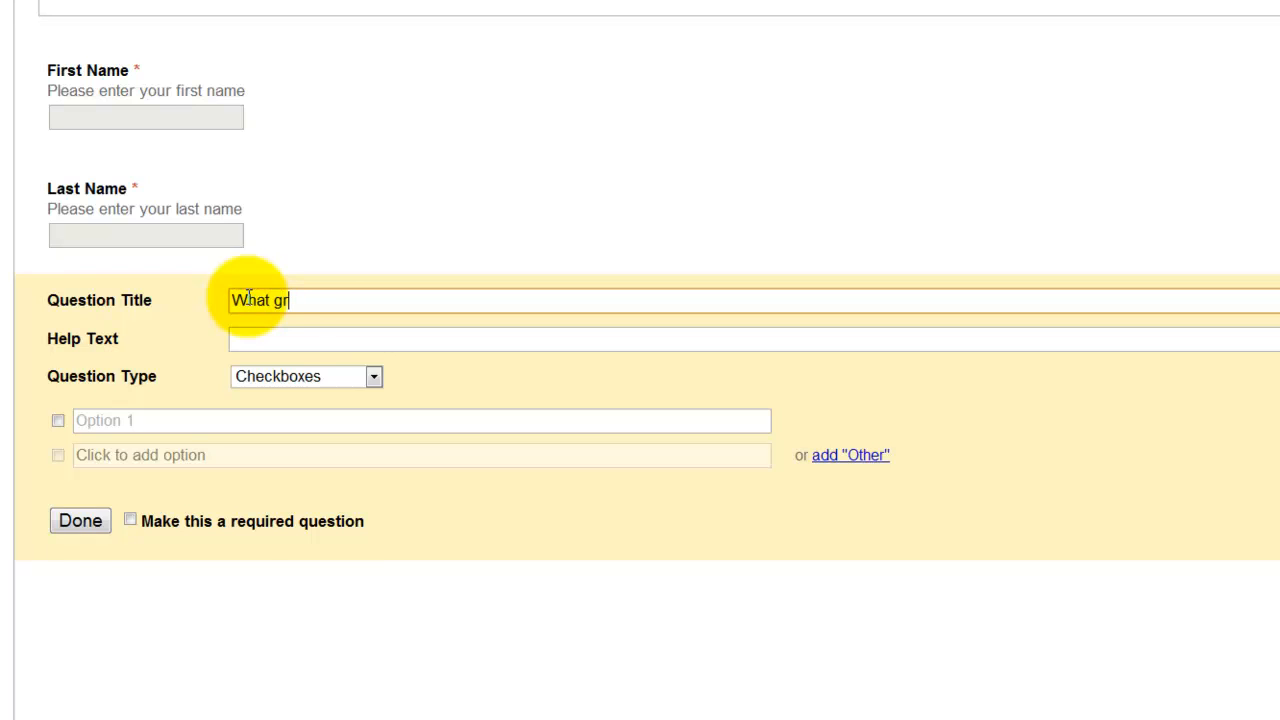
type("ade are you in")
key("Tab")
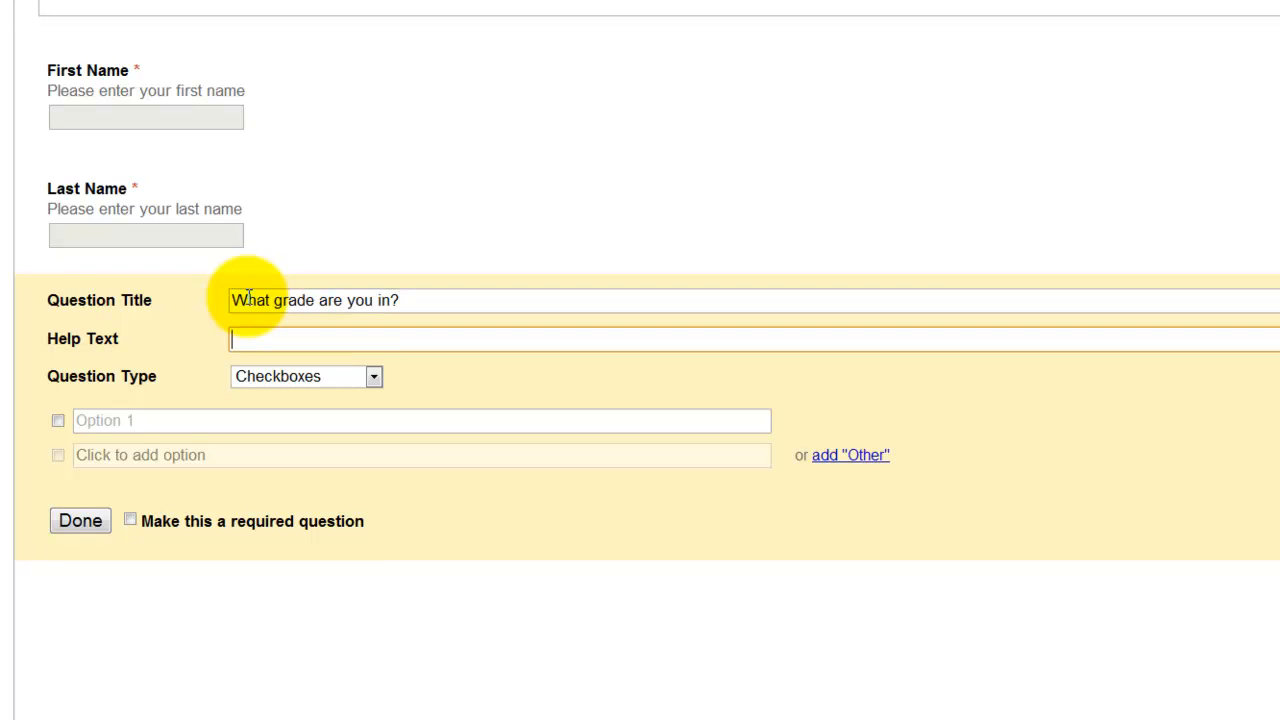
type("Please click on the c")
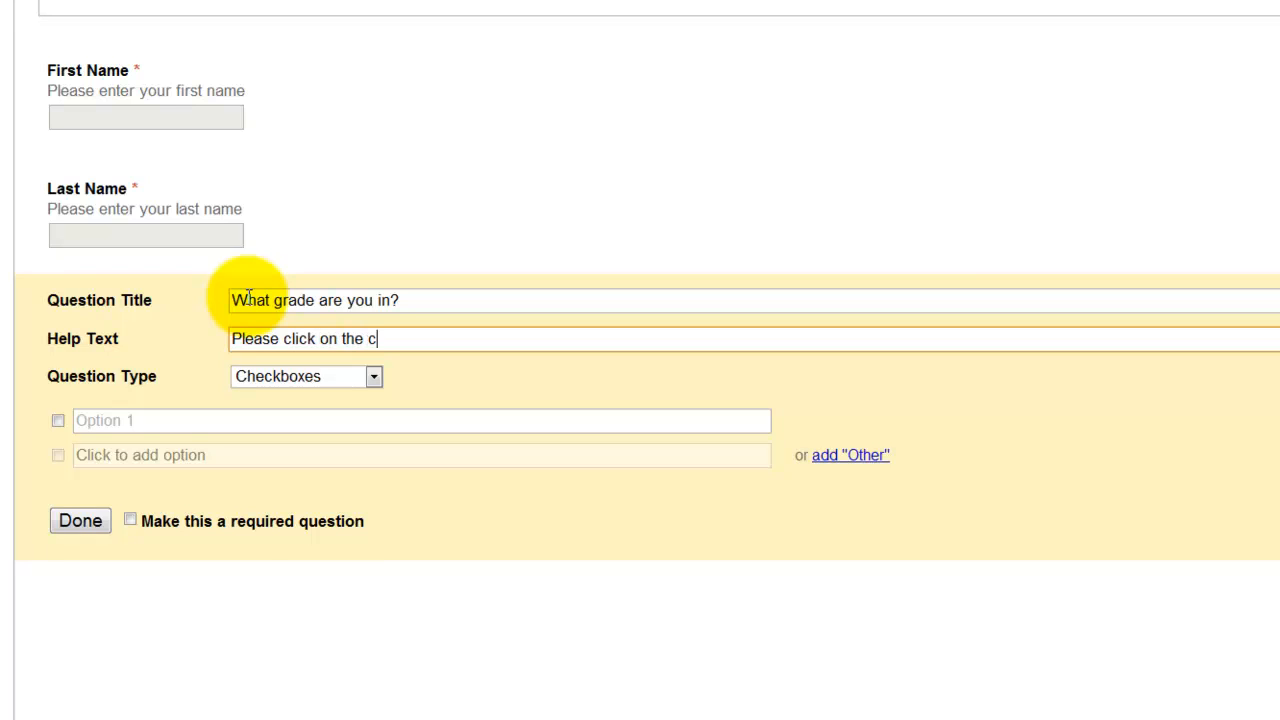
type("orrect grade")
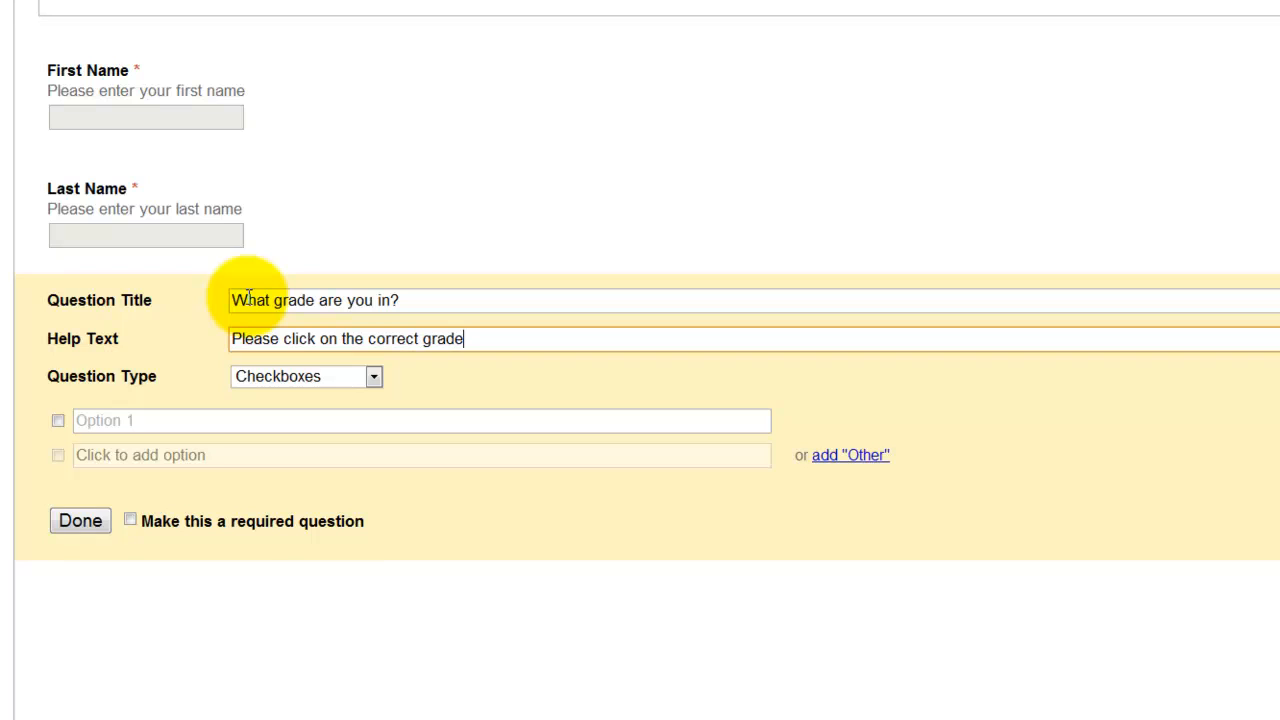
Step: Give the grade question options 9th, 10th, 11th and 12th and make it required
left_click(127, 420)
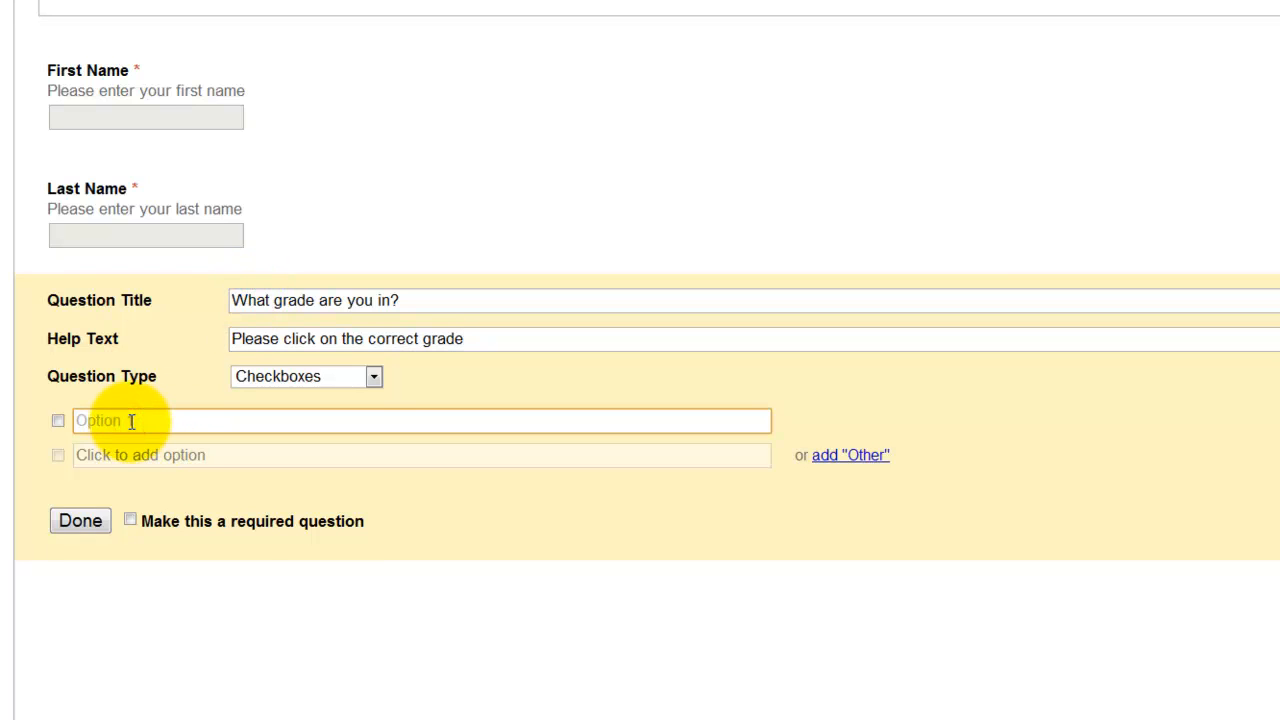
type("9th")
key("Return")
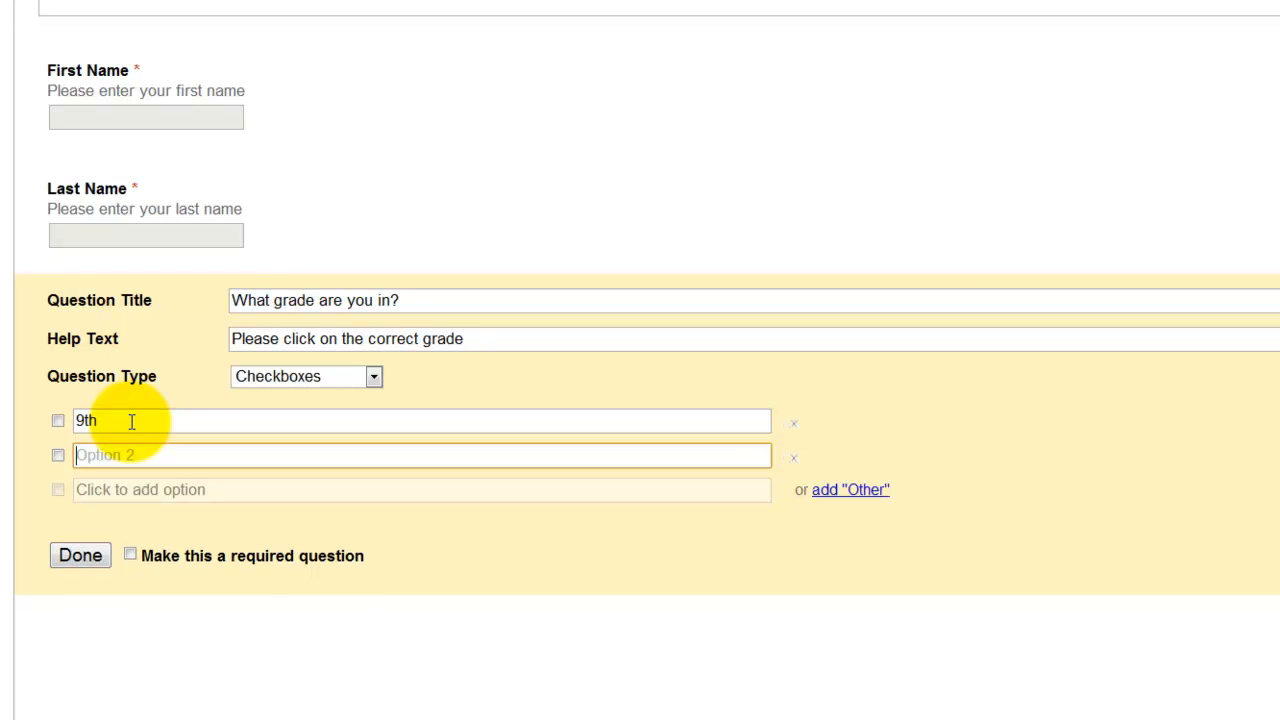
type("10th")
key("Return")
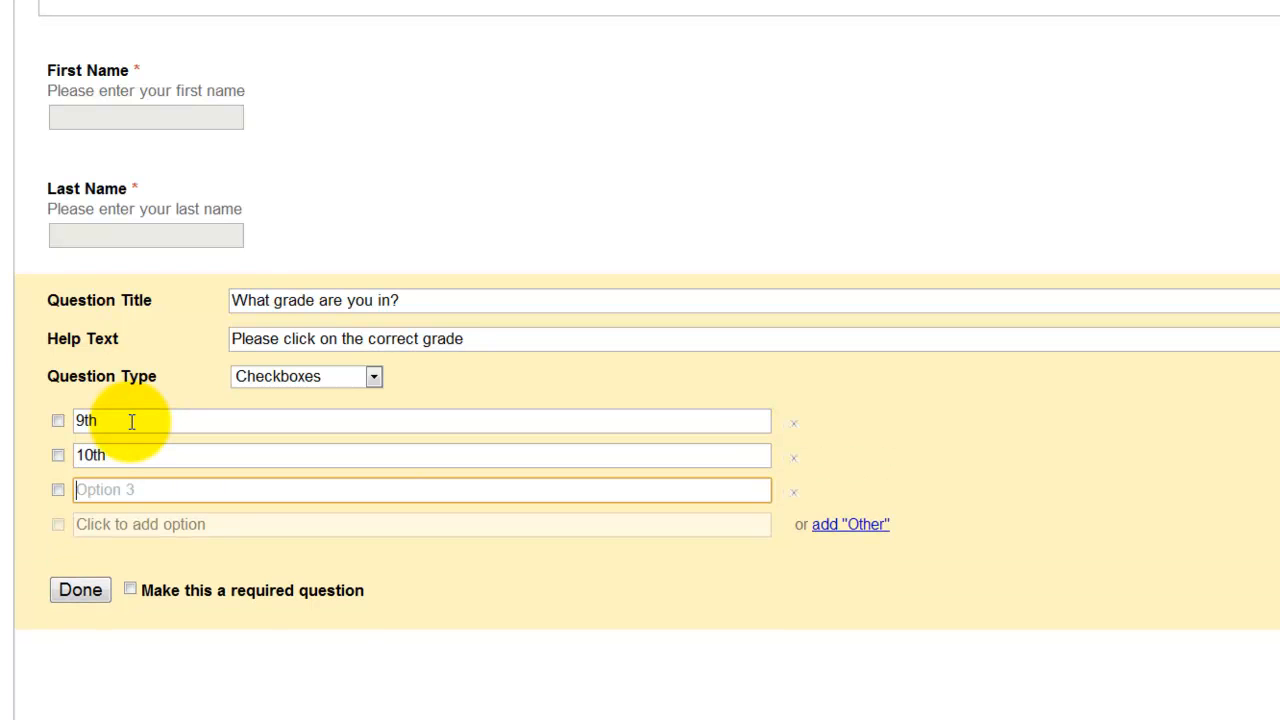
type("11th")
key("Return")
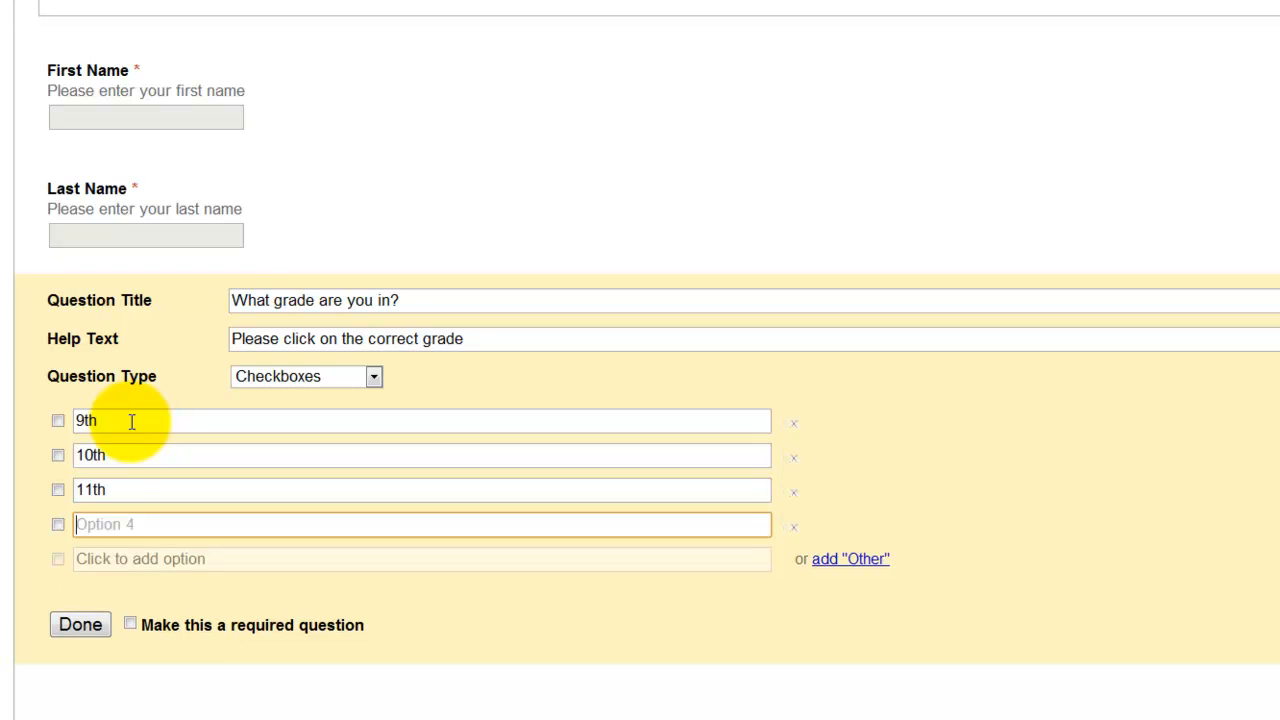
type("12th")
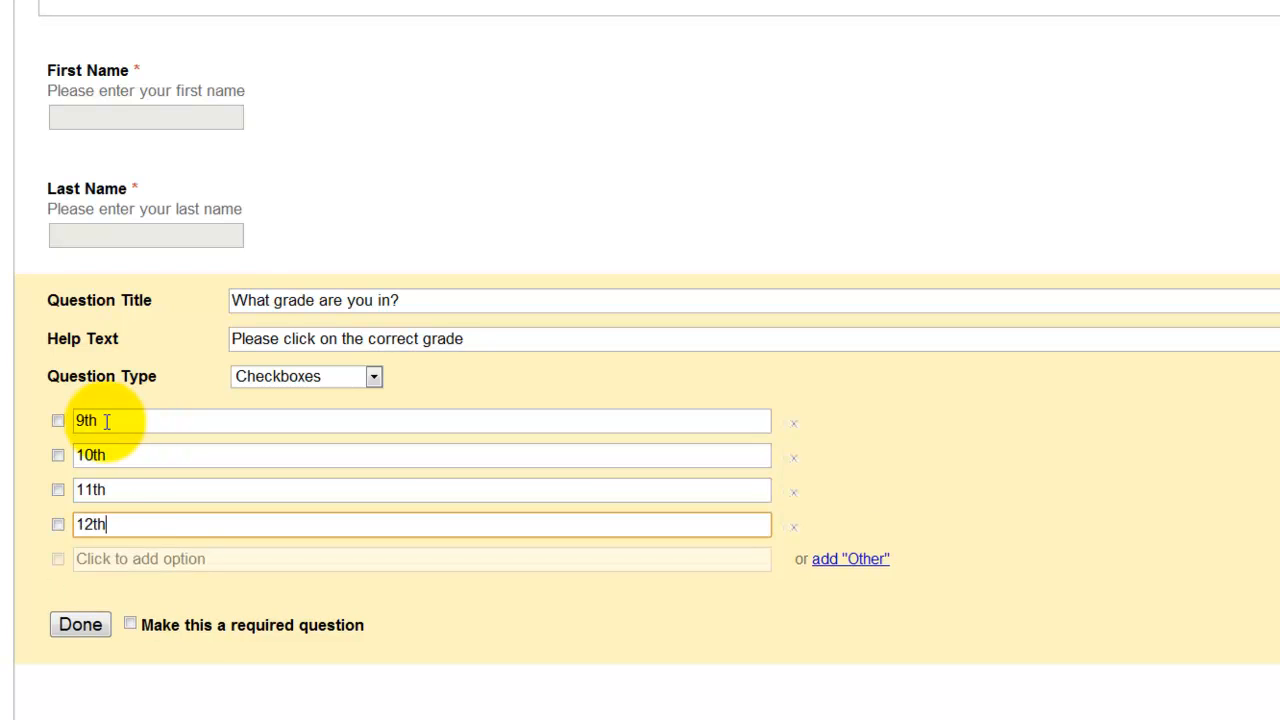
left_click(131, 625)
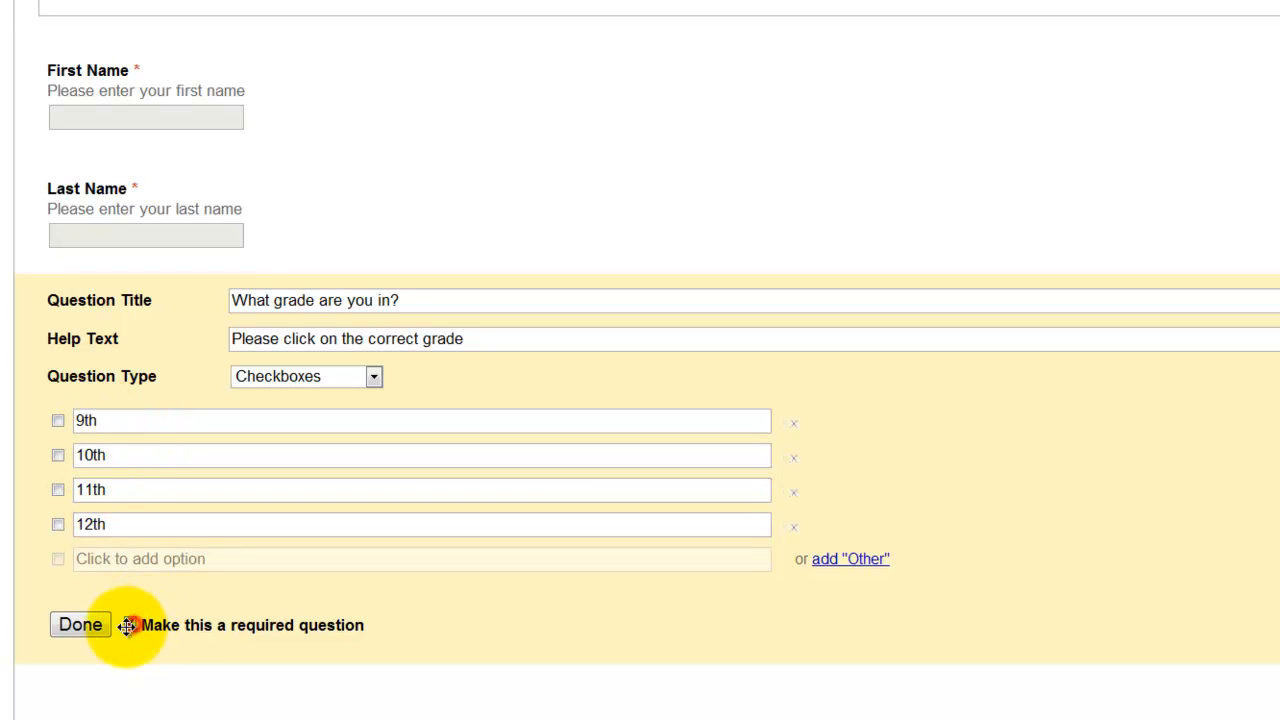
left_click(80, 625)
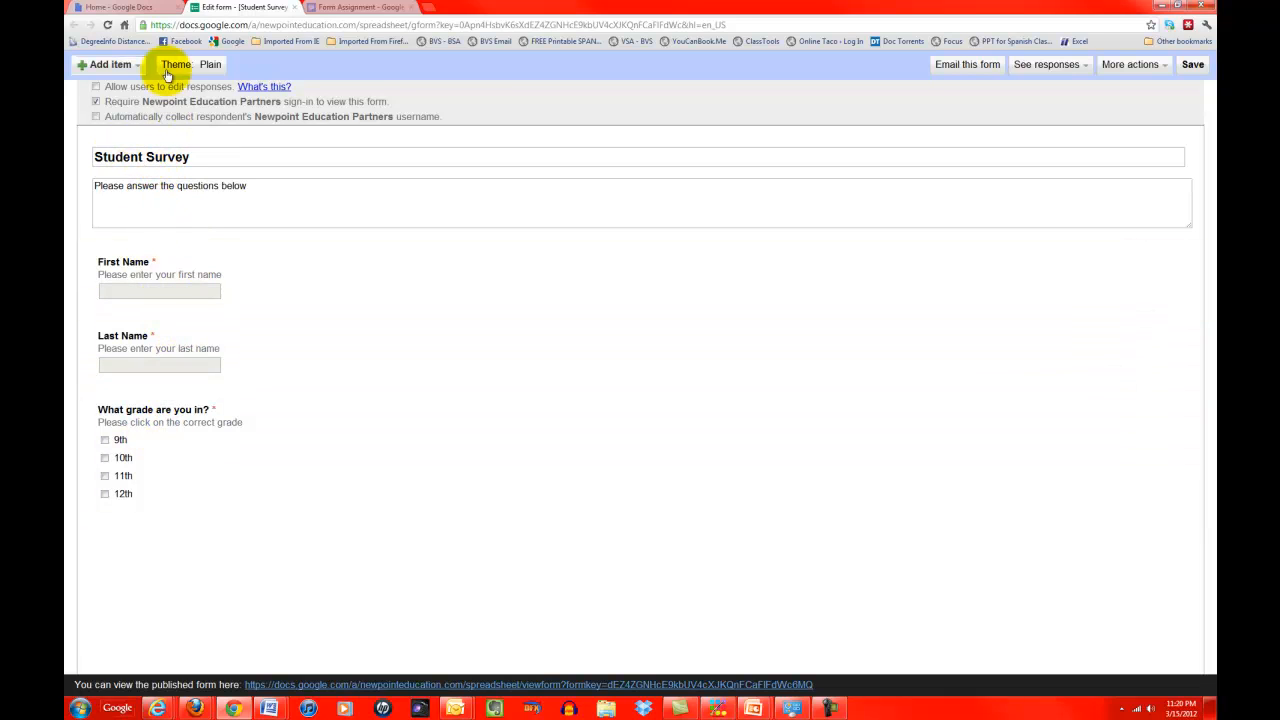
Step: Add a choose-from-a-list question 'How old are you' with help text 'Please select your age'
left_click(122, 68)
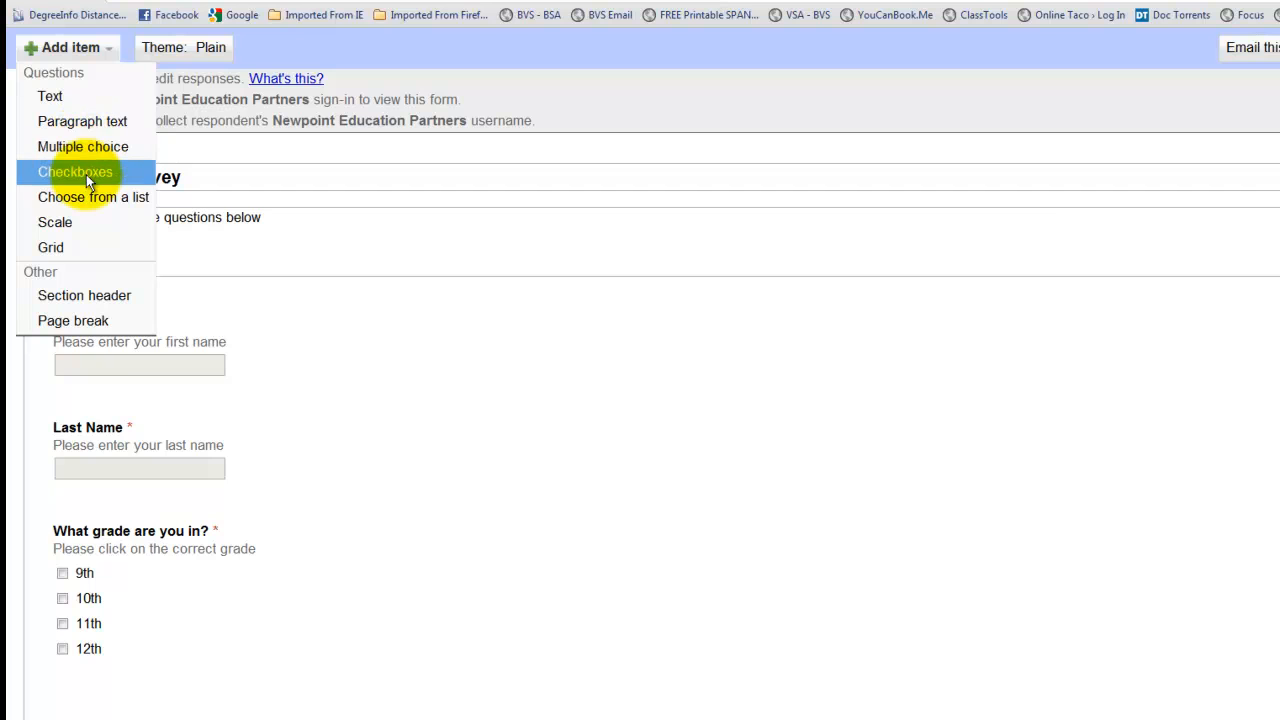
left_click(80, 198)
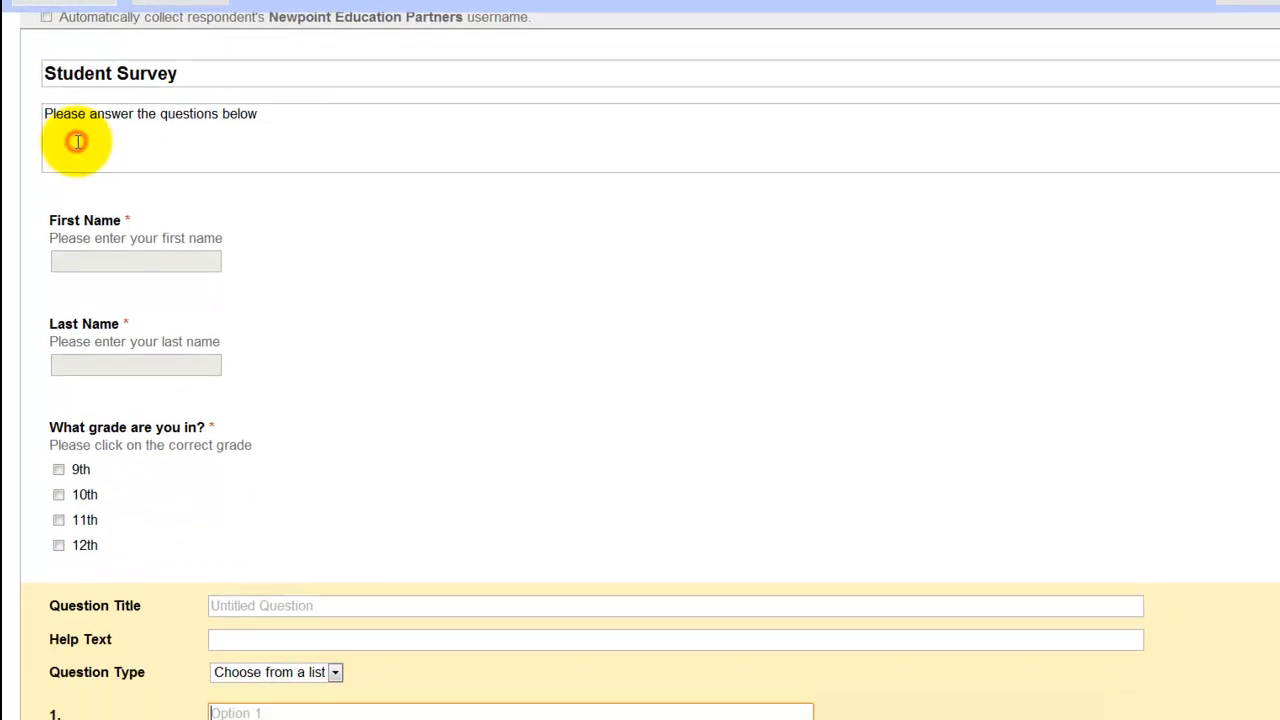
left_click(236, 488)
type("H")
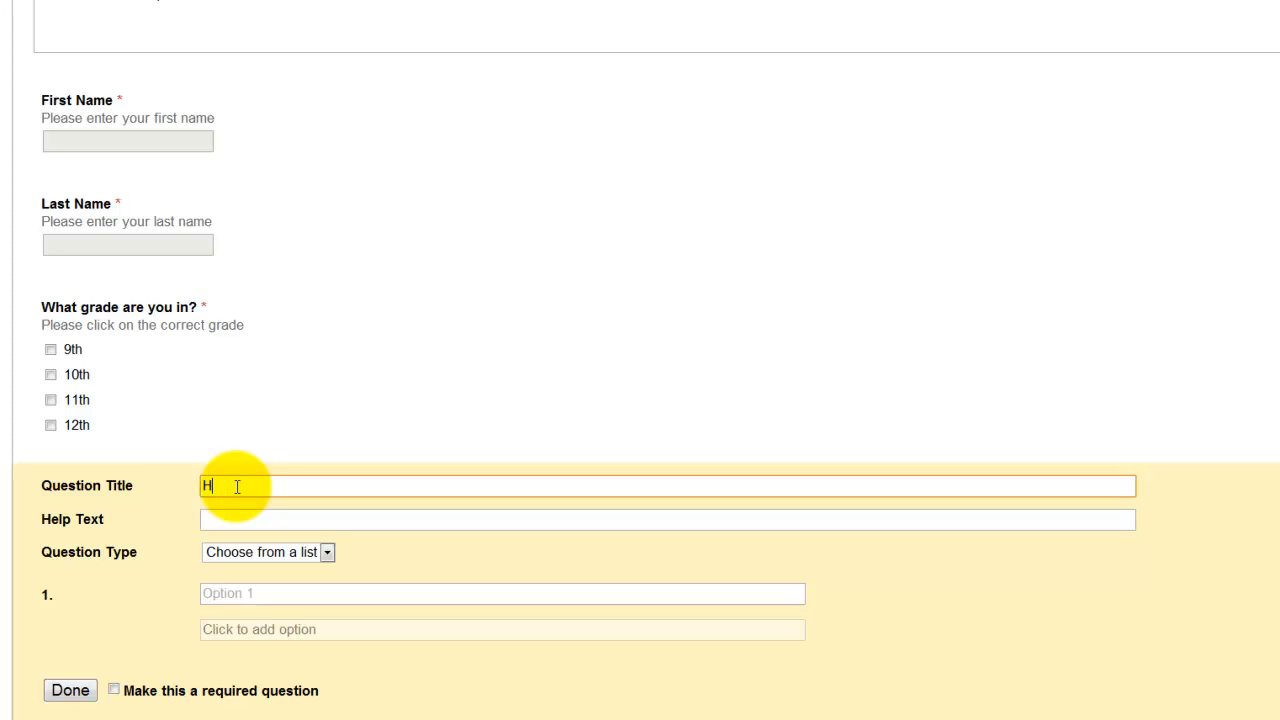
type("pow old are you?")
key("Tab")
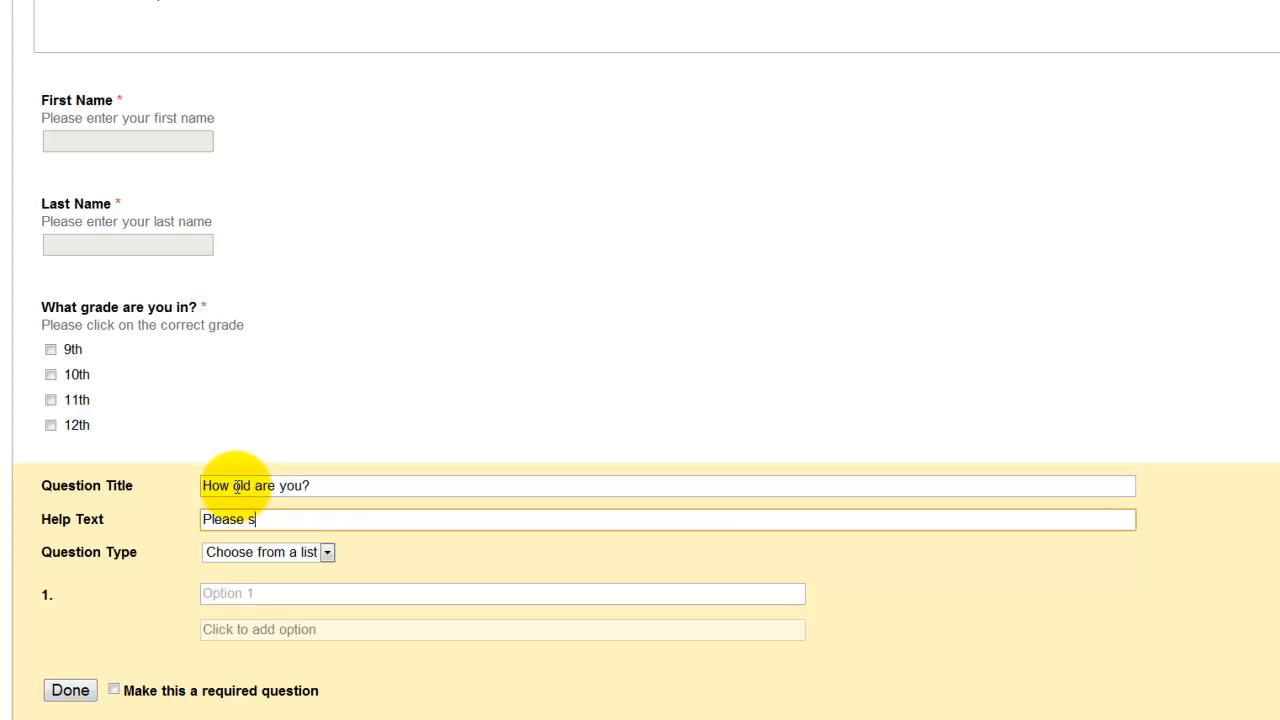
type("Please select your age")
key("Tab")
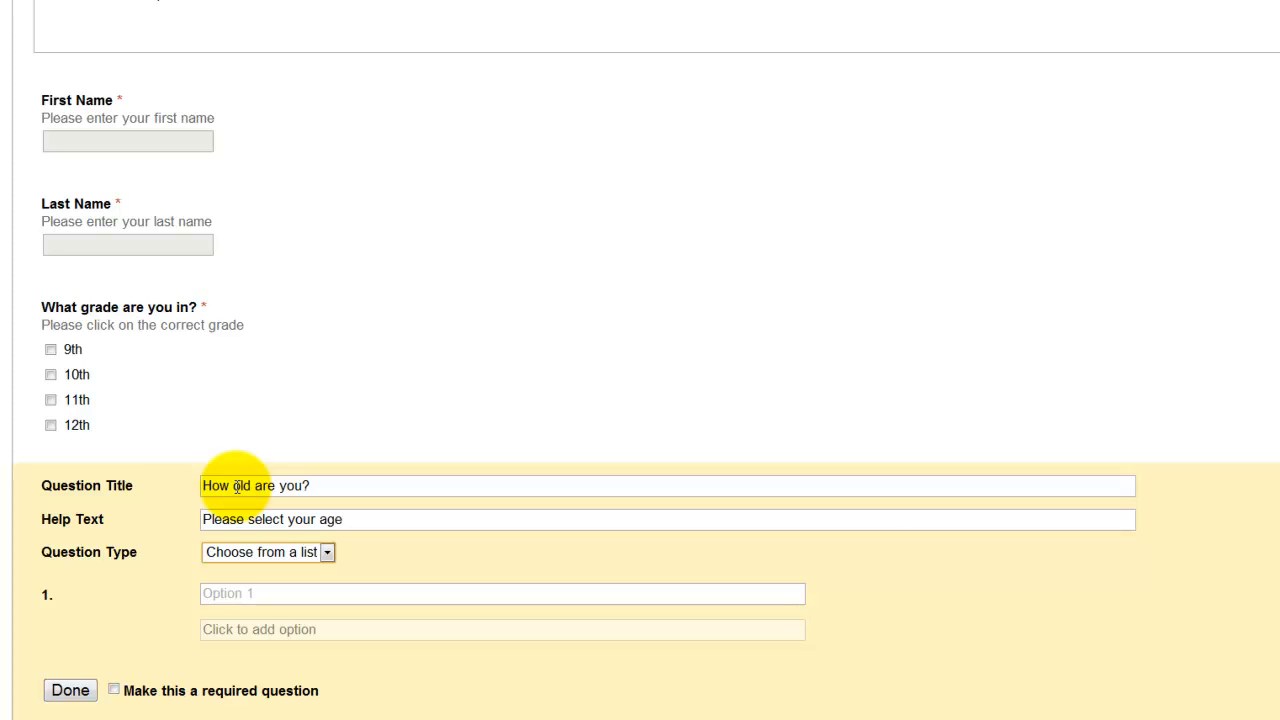
Step: Enter age options 14 through 18, make the question required, and check the choices in preview
left_click(256, 598)
type("14")
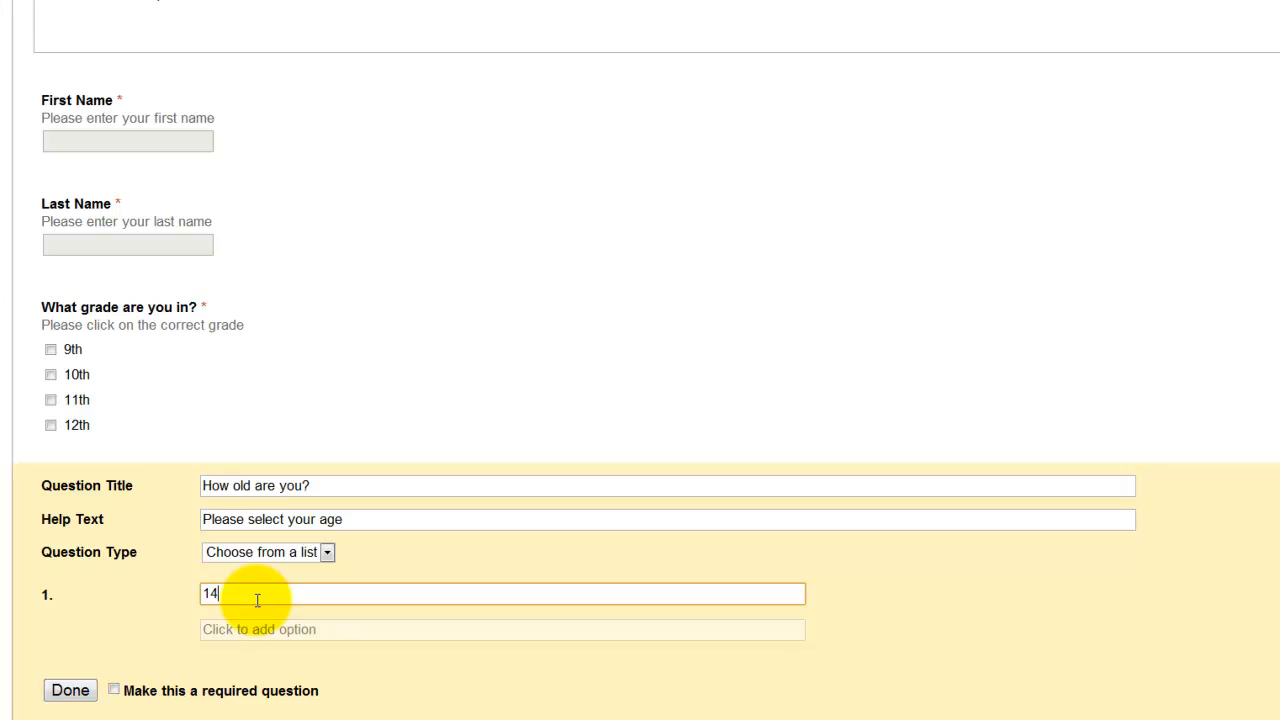
key("Return")
type("15")
key("Return")
type("16")
key("Return")
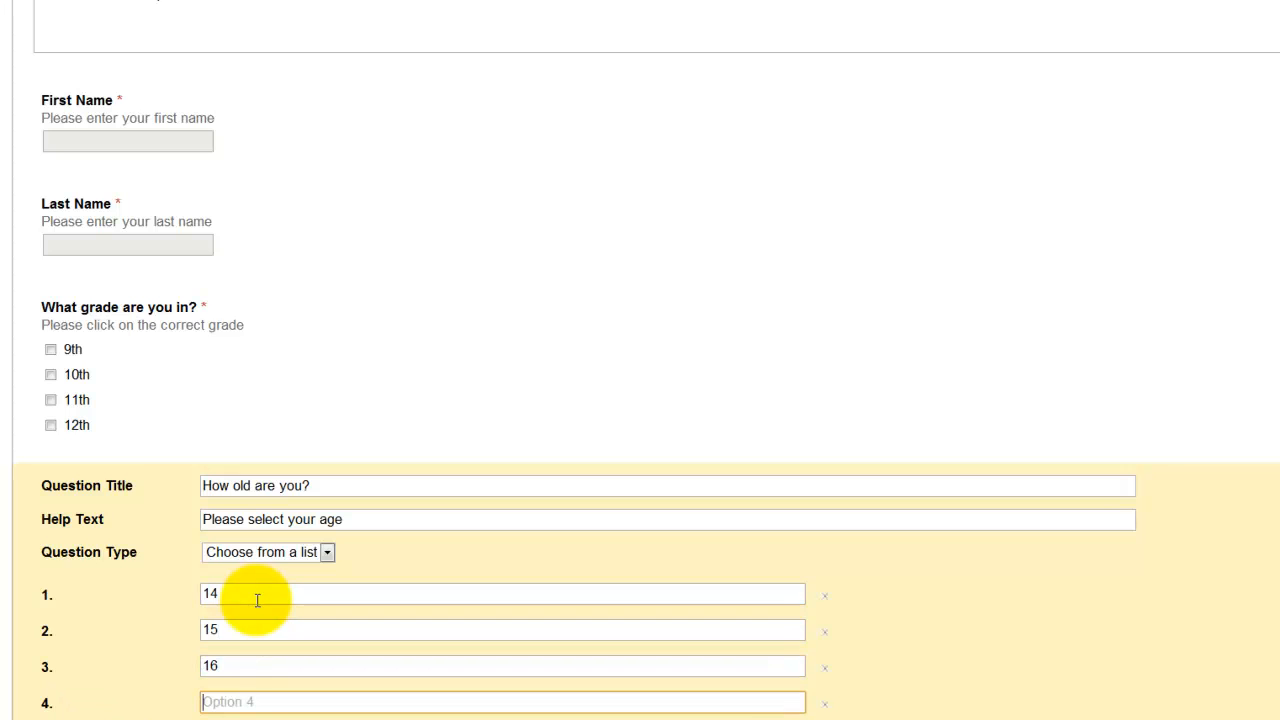
type("17")
key("Return")
type("18")
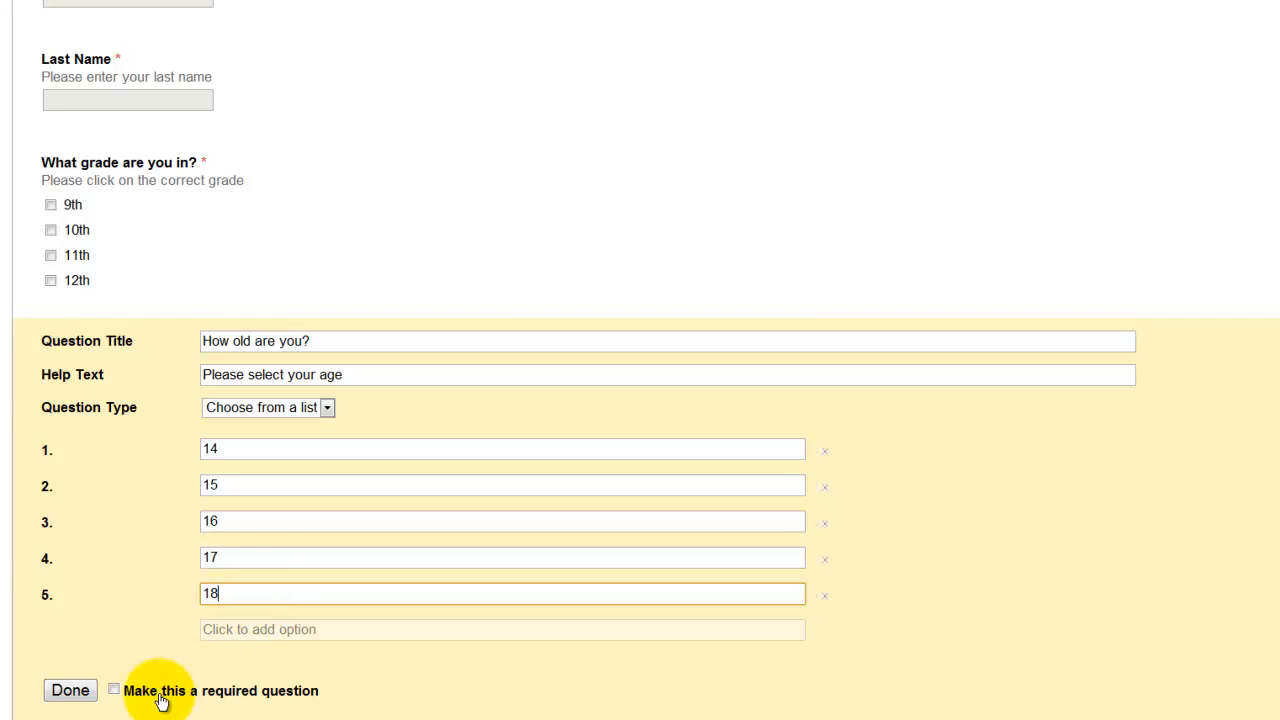
left_click(114, 690)
left_click(64, 696)
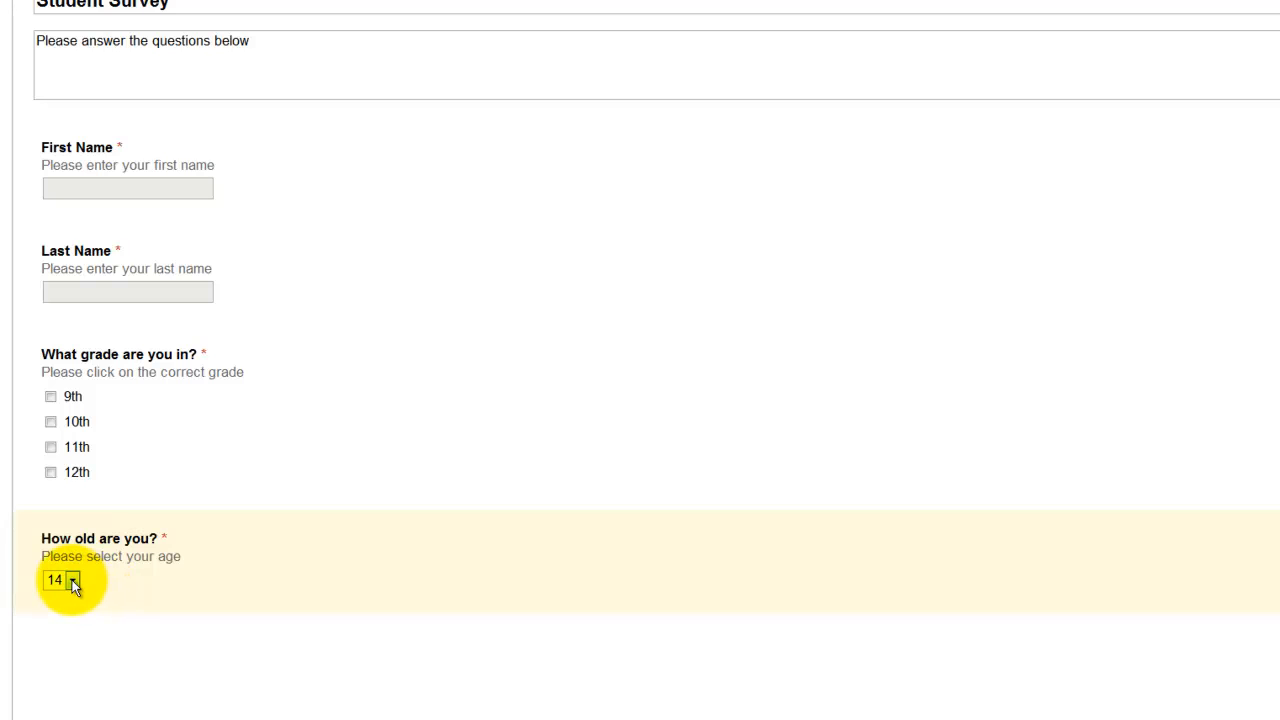
left_click(72, 582)
left_click(72, 585)
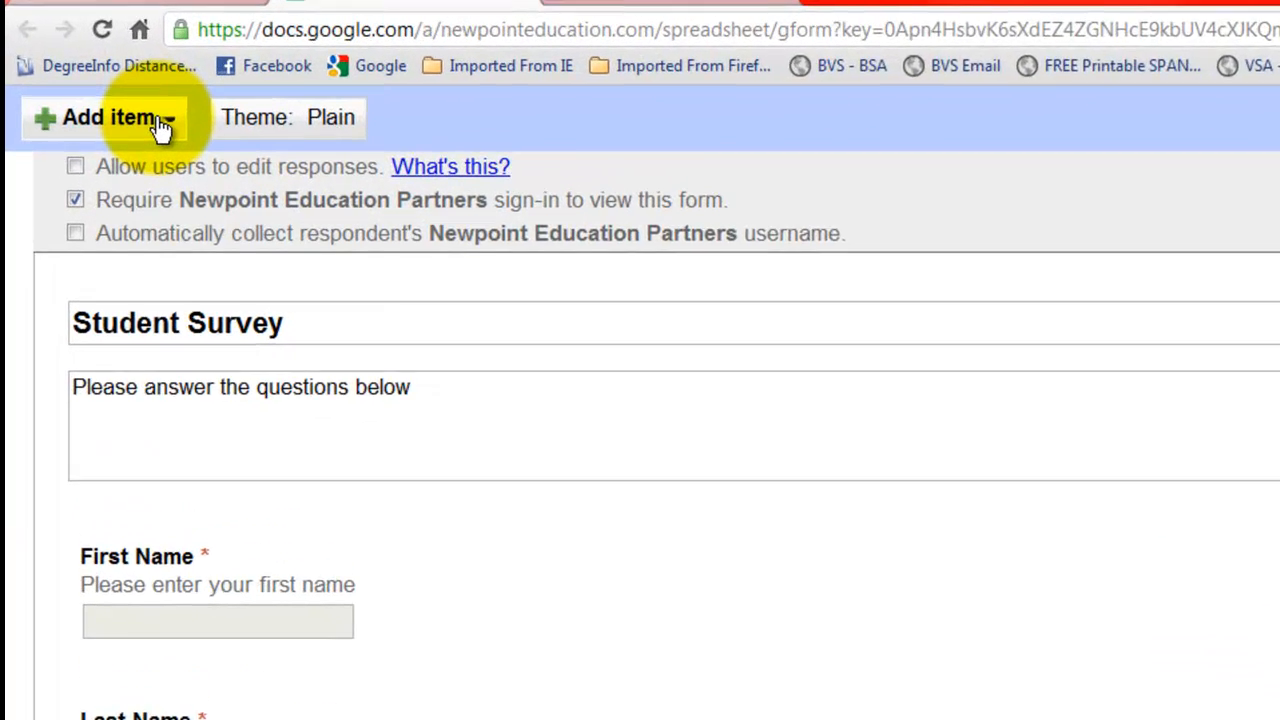
Step: Add a choose-from-a-list question 'What is your gender?' with help text 'Please select your gender'
left_click(134, 66)
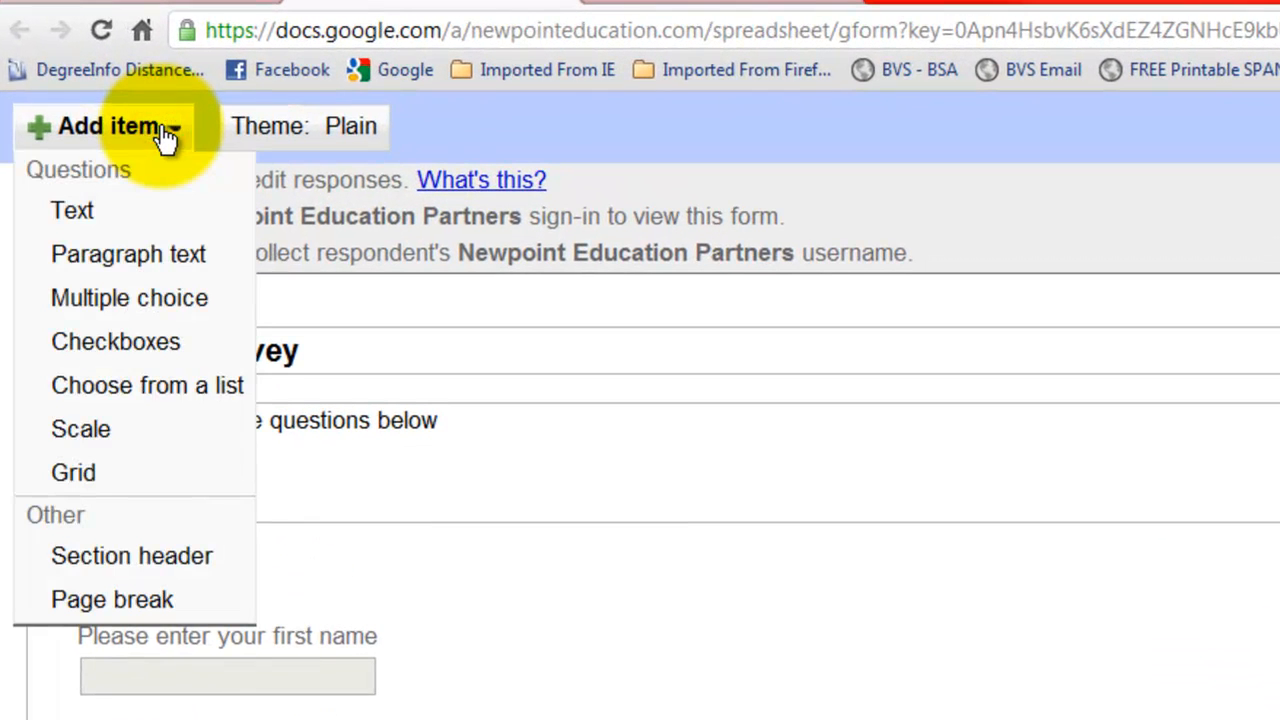
left_click(147, 383)
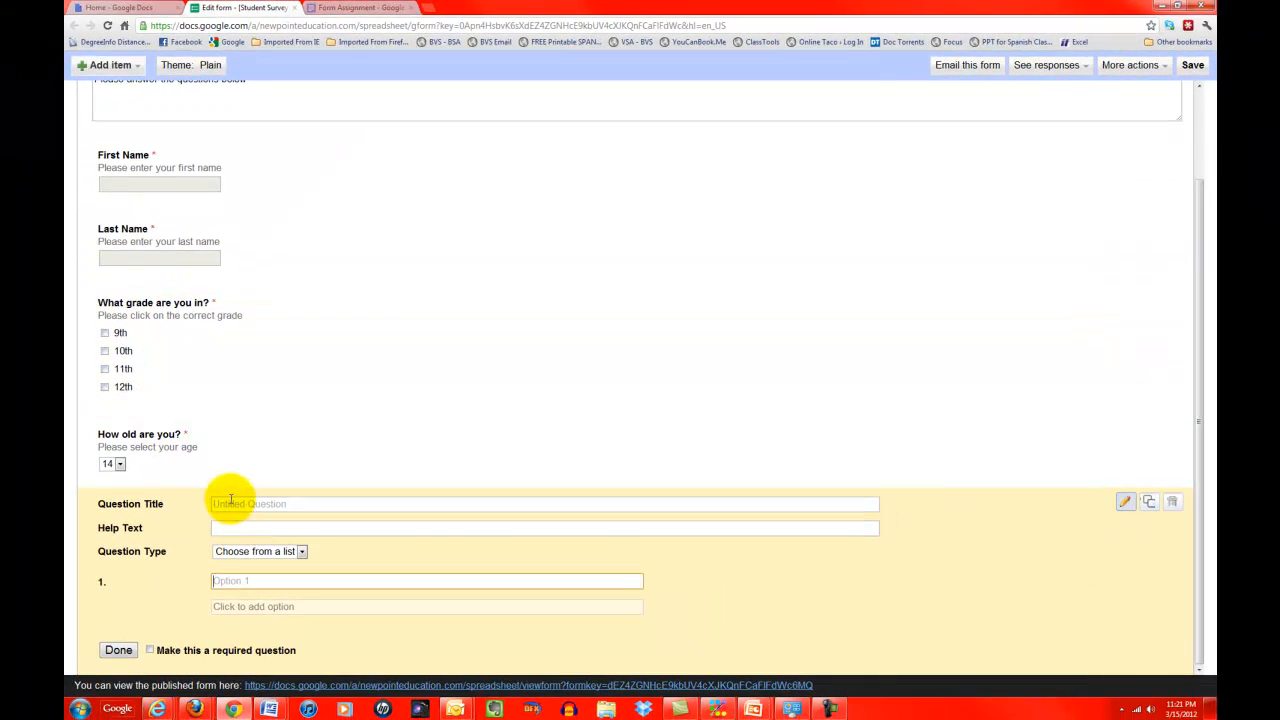
left_click(230, 503)
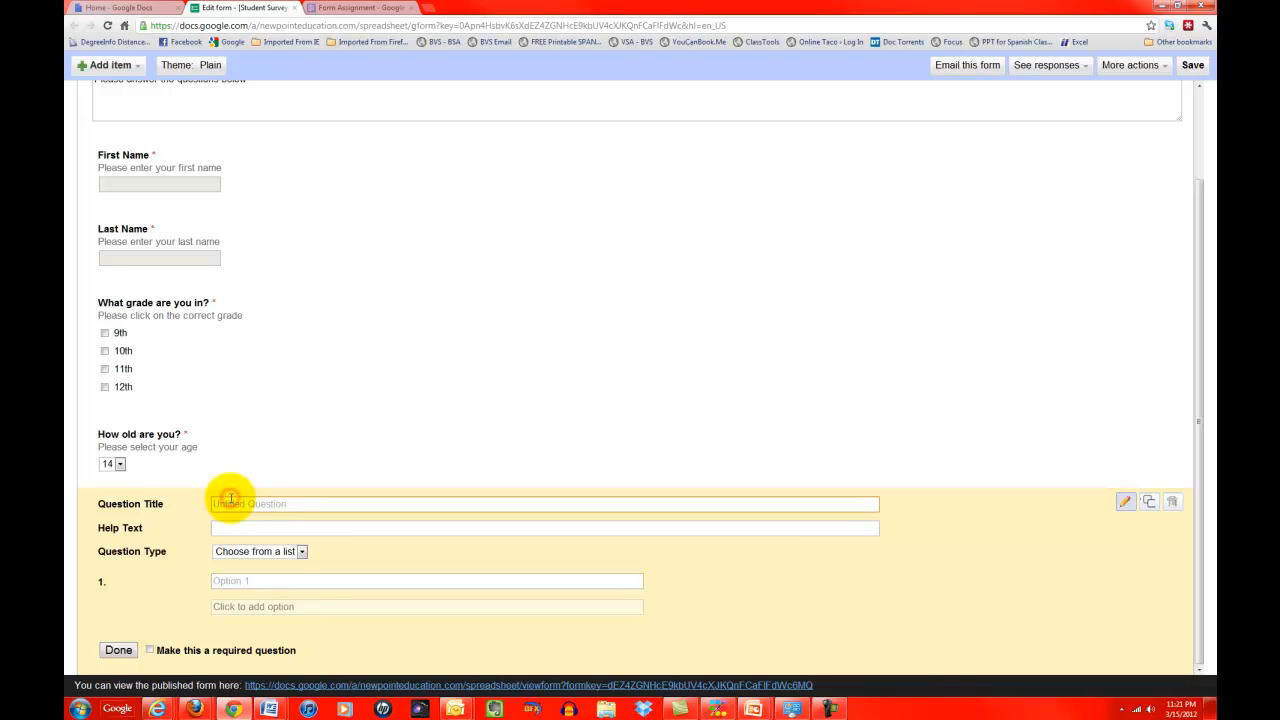
type("What is your gender?")
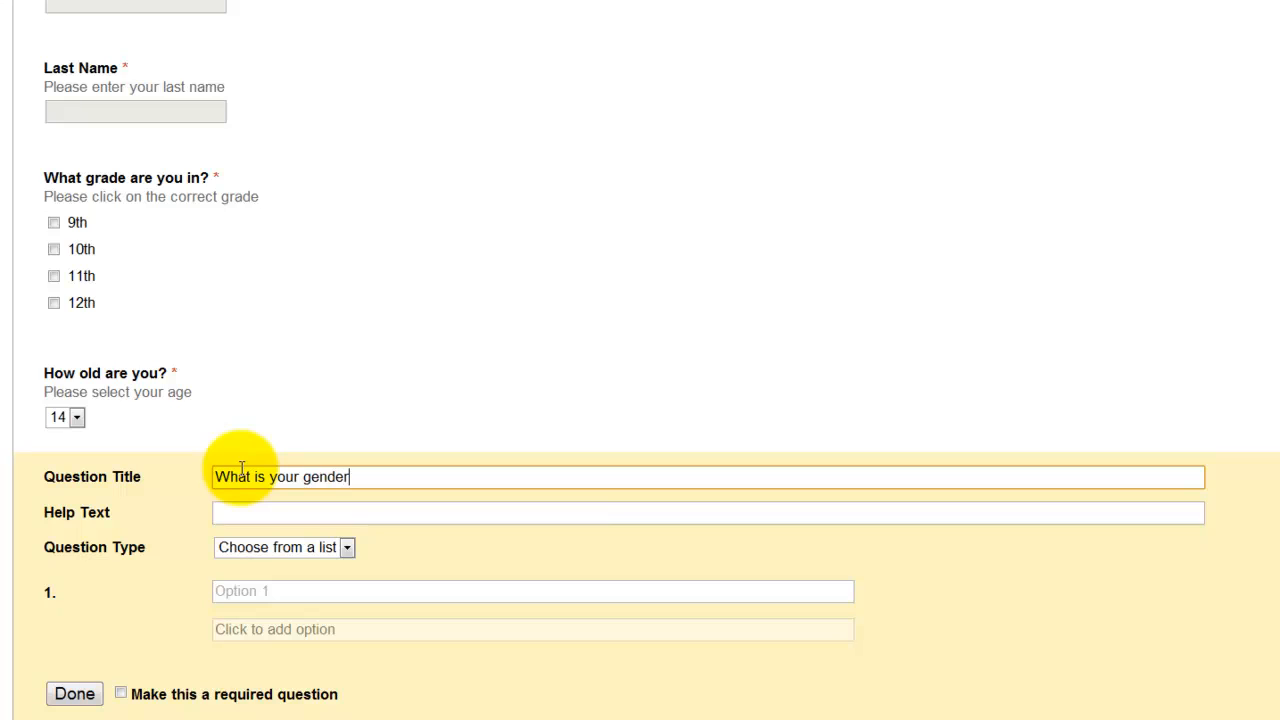
key("Tab")
type("Pl")
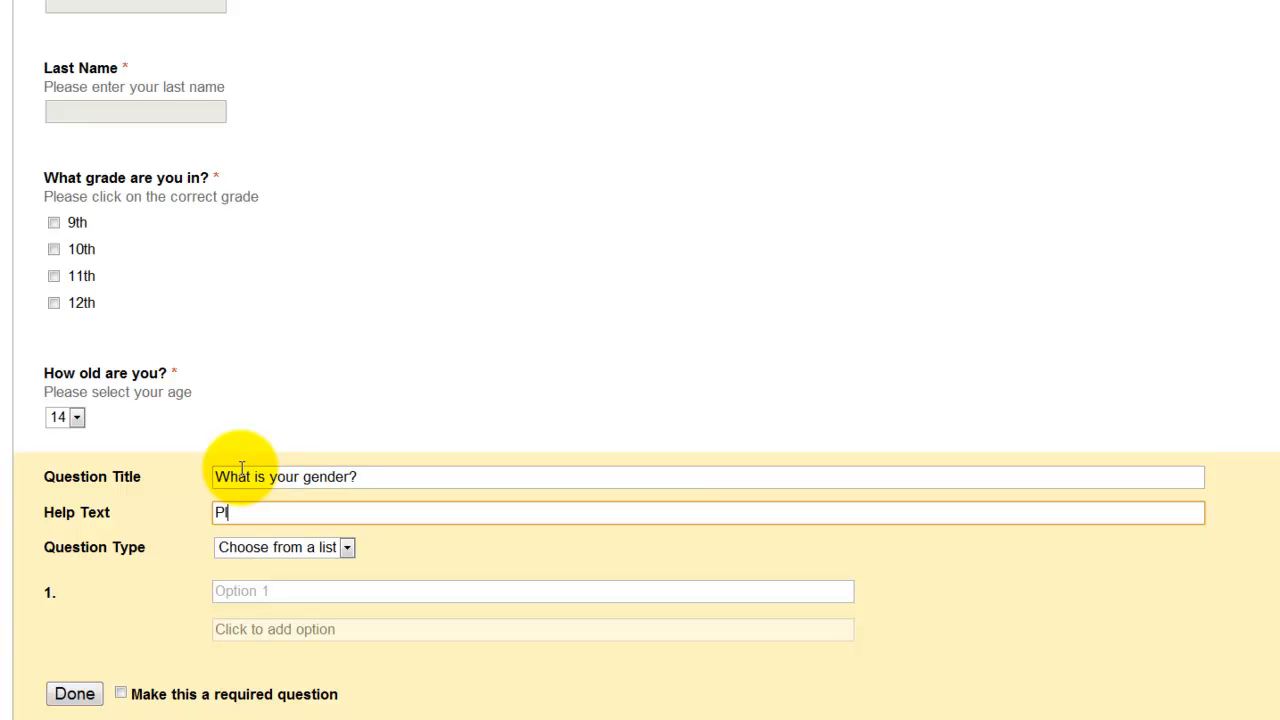
type("es")
type("a")
type("se select your gender")
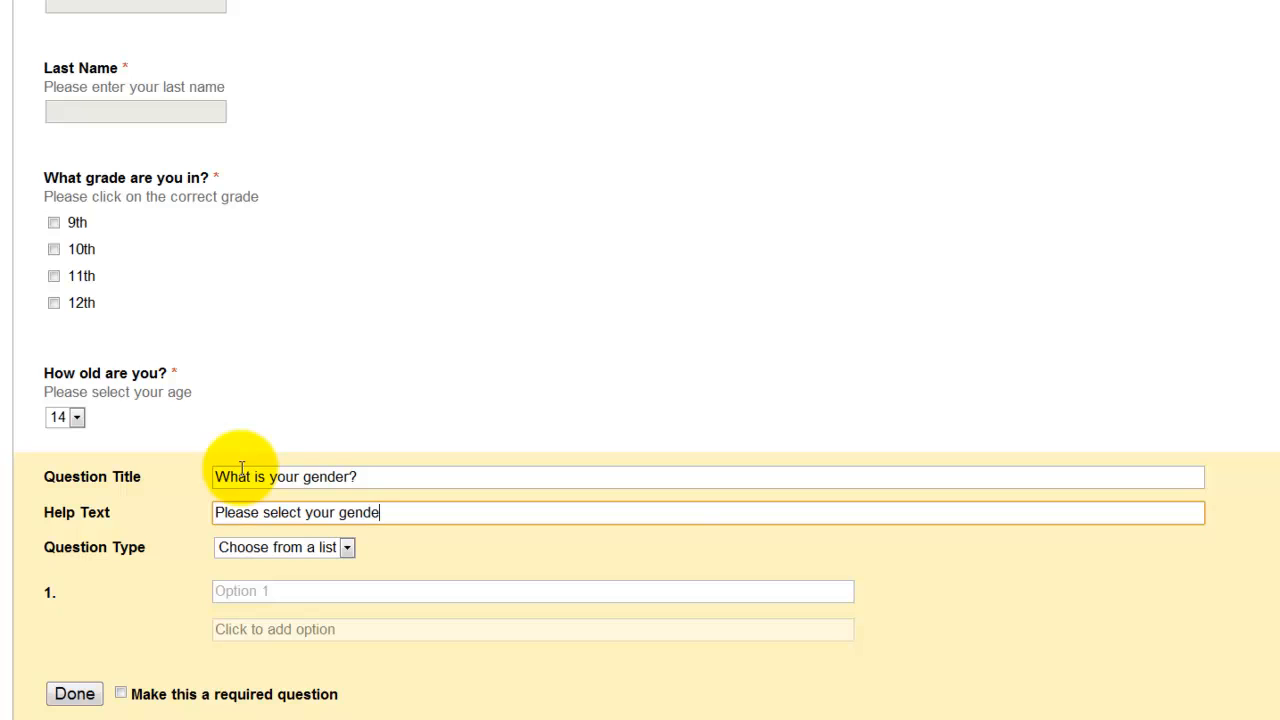
Step: Give the gender question options Male and Female and make it required
left_click(243, 593)
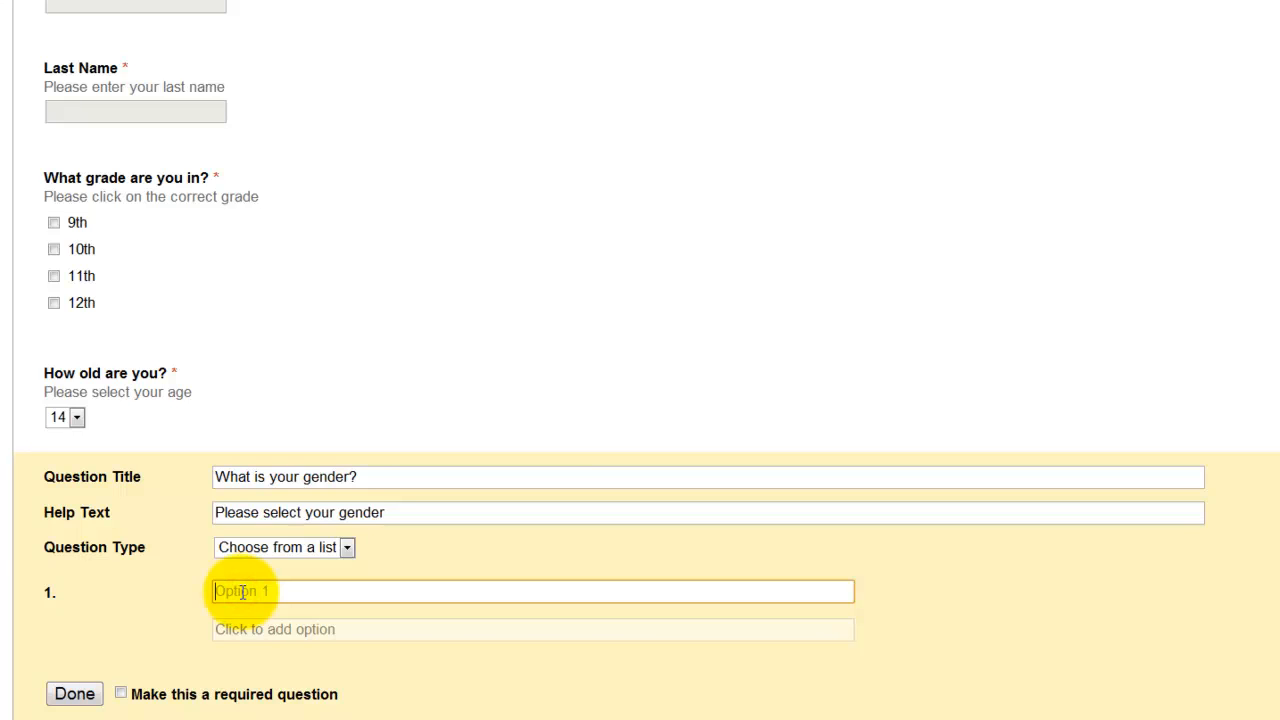
type("Male")
key("Return")
type("Female")
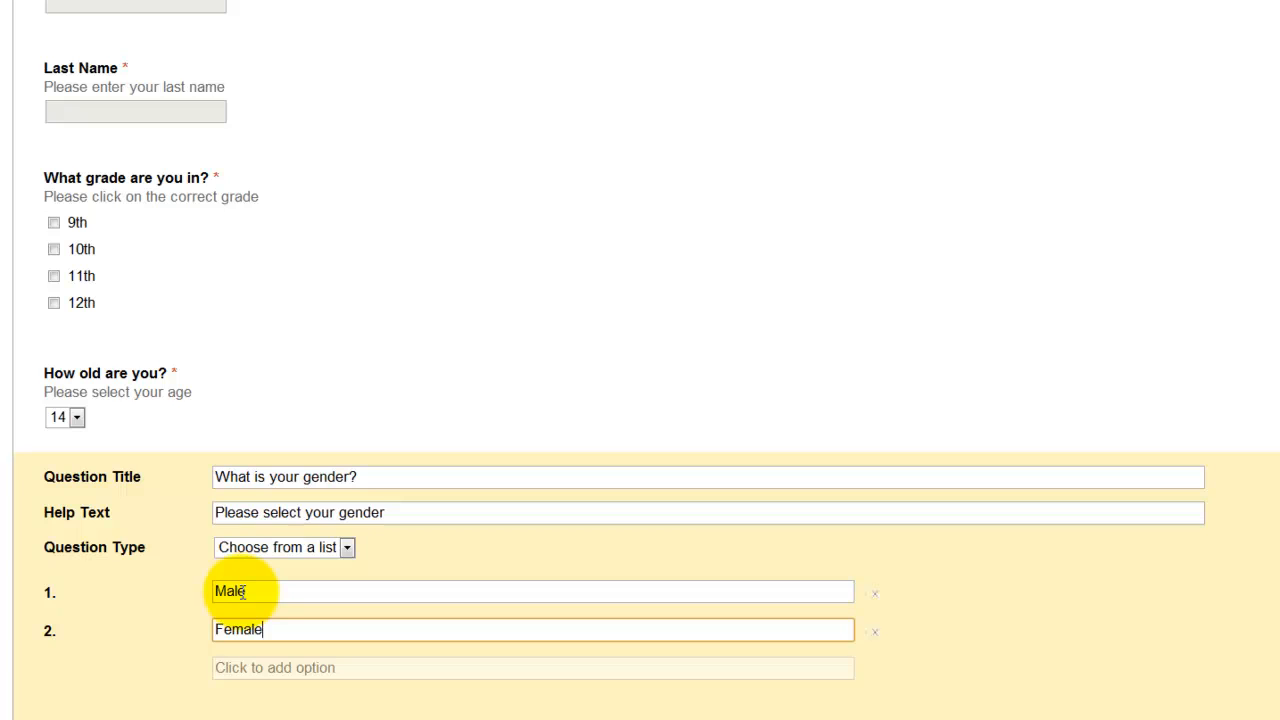
scroll(170, 605, "down", 1)
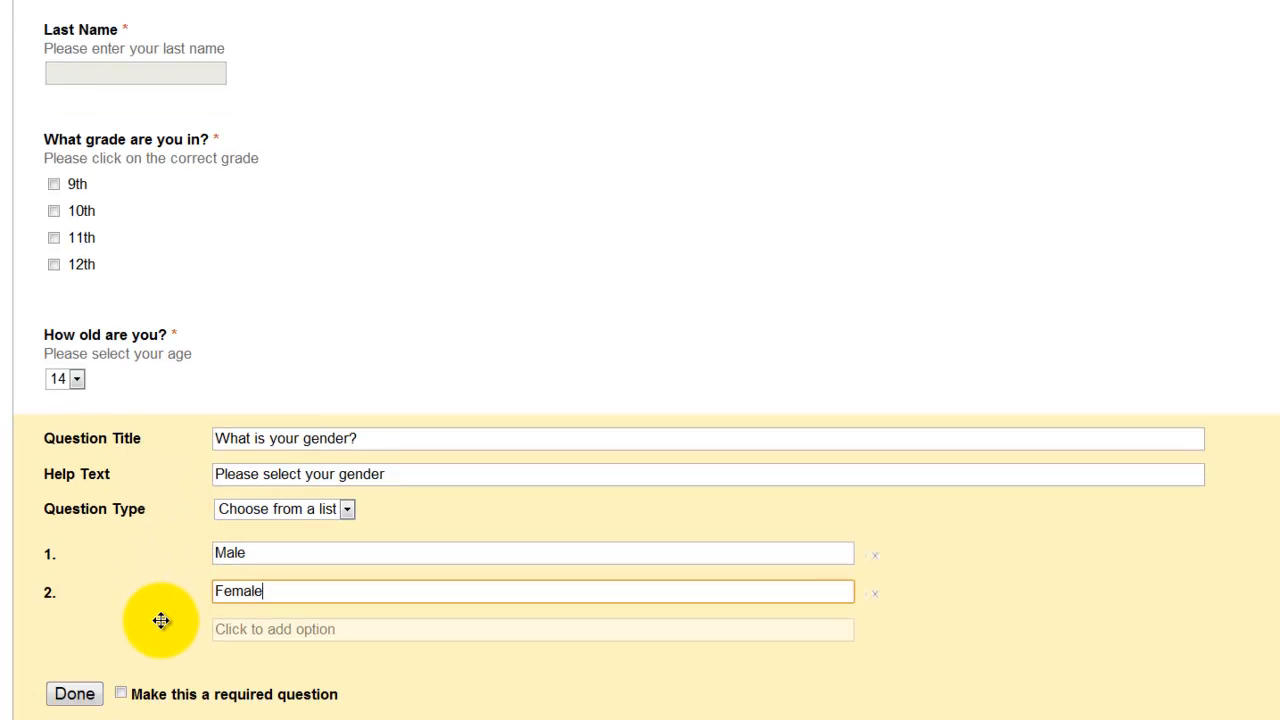
left_click(120, 694)
left_click(75, 694)
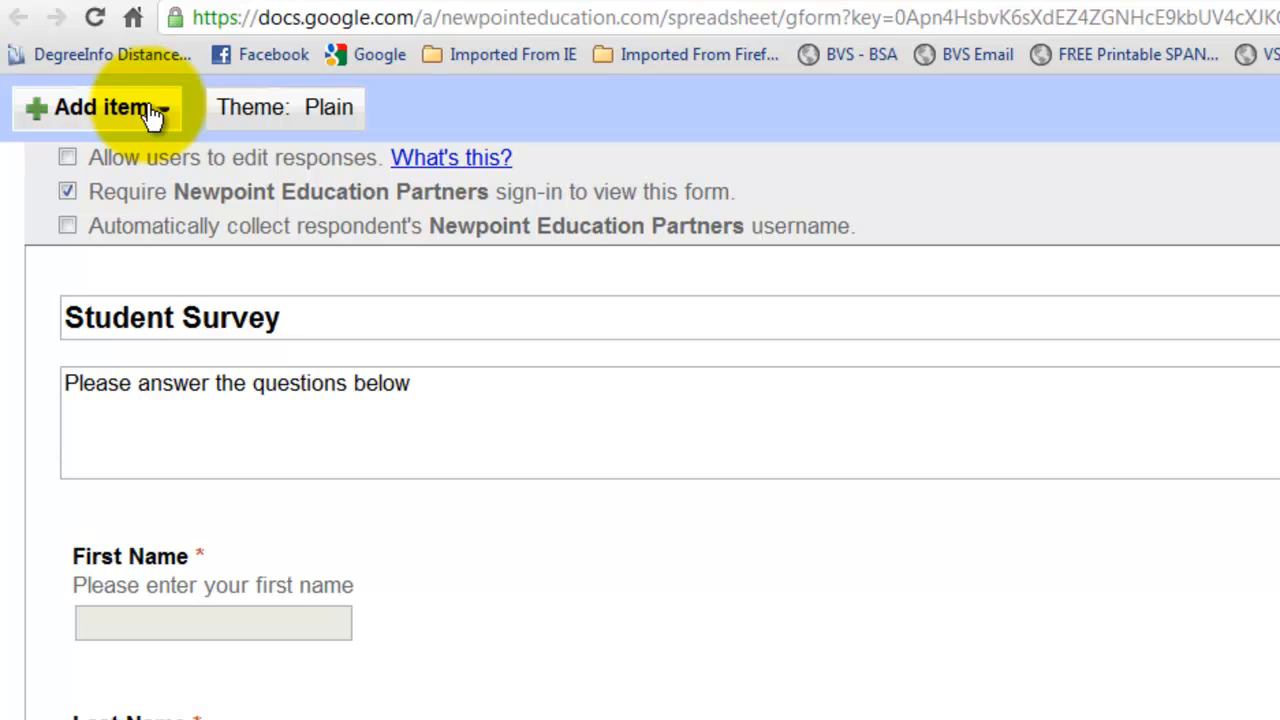
Step: Add a choose-from-a-list question titled 'Are you planning to attend college after high school?'
left_click(150, 112)
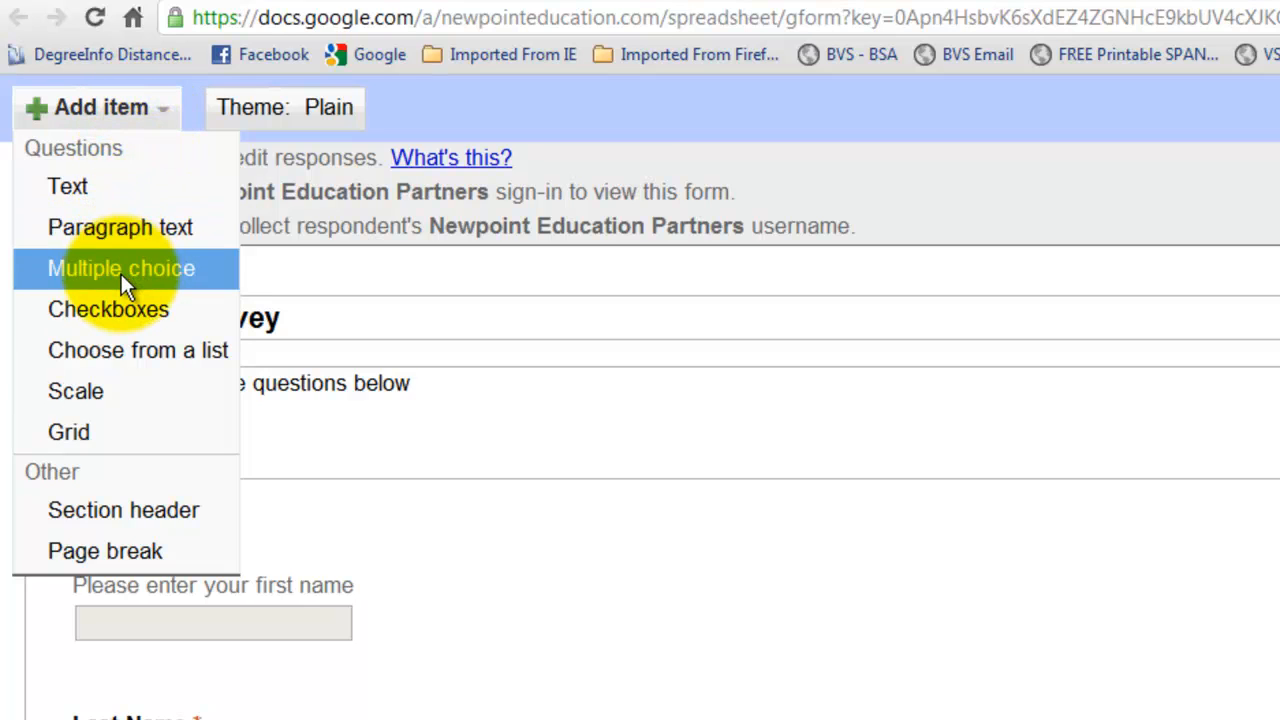
left_click(126, 350)
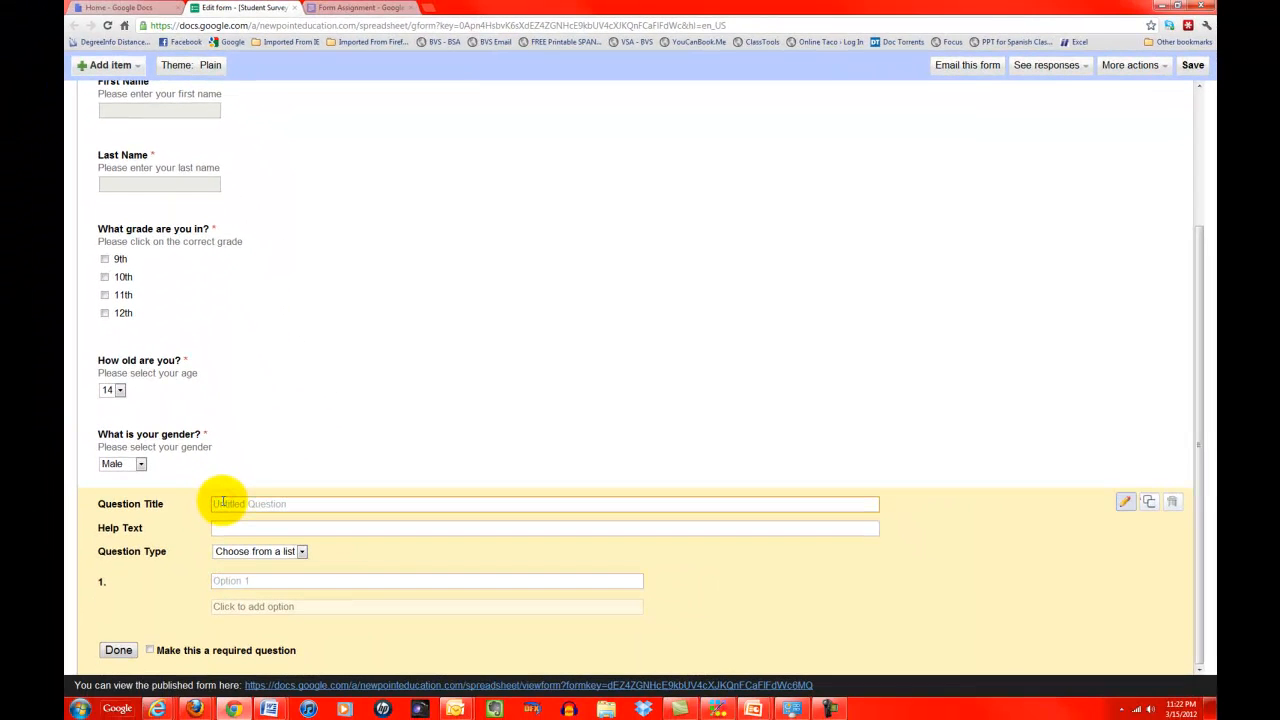
type("Are you planni")
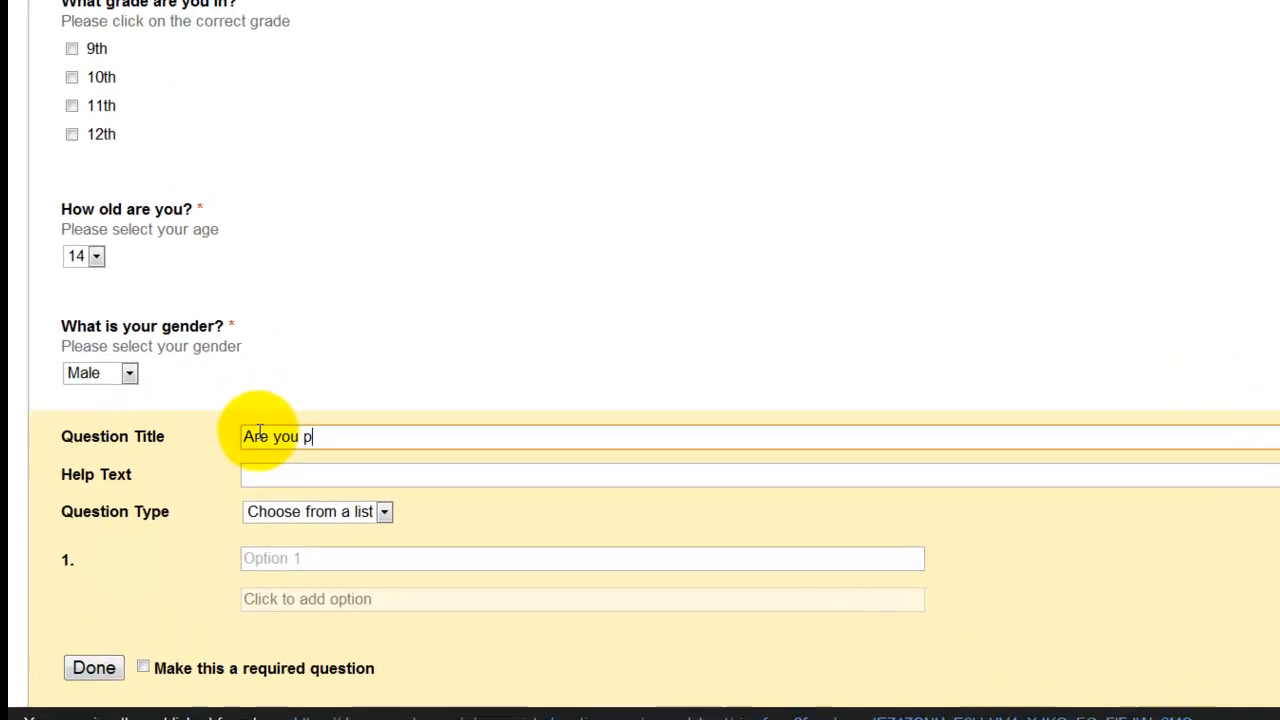
type("ng to a")
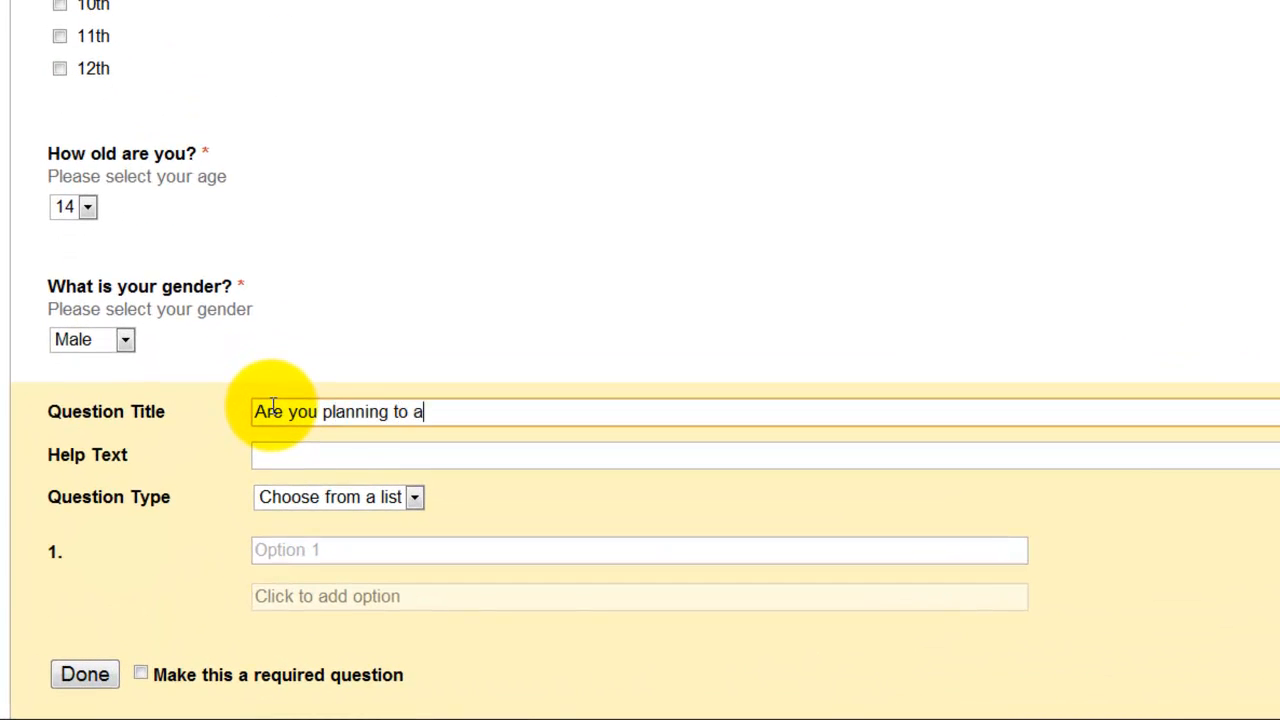
type("ttend t")
type("college ab")
key("BackSpace")
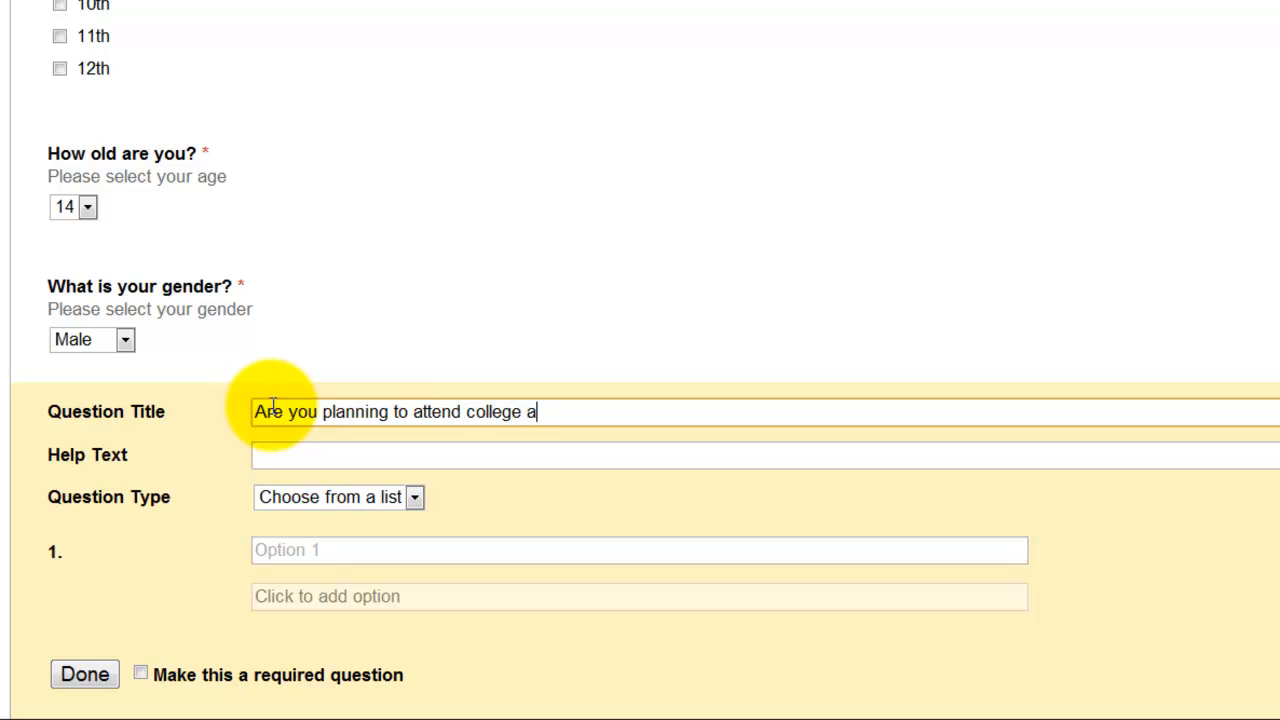
type("fter high school?")
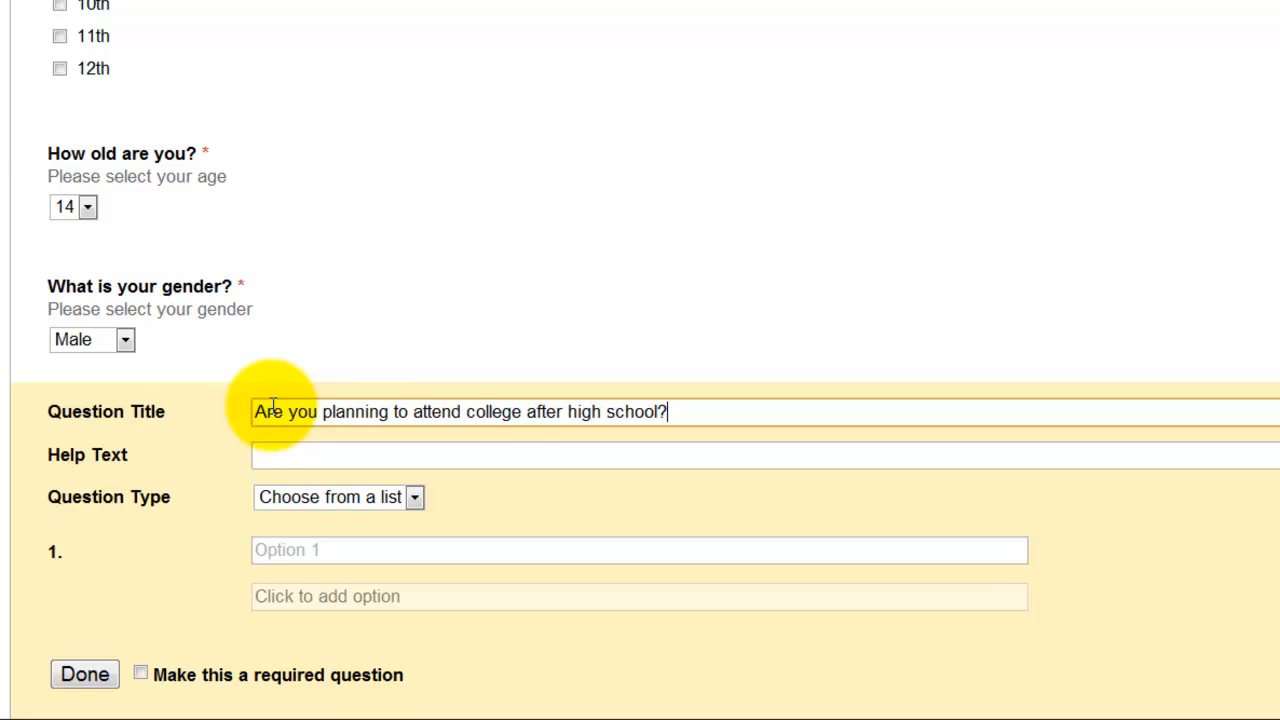
Step: Enter the answer choices Yes, No and Maybe and finish the college-plans question
left_click(303, 547)
type("Yes")
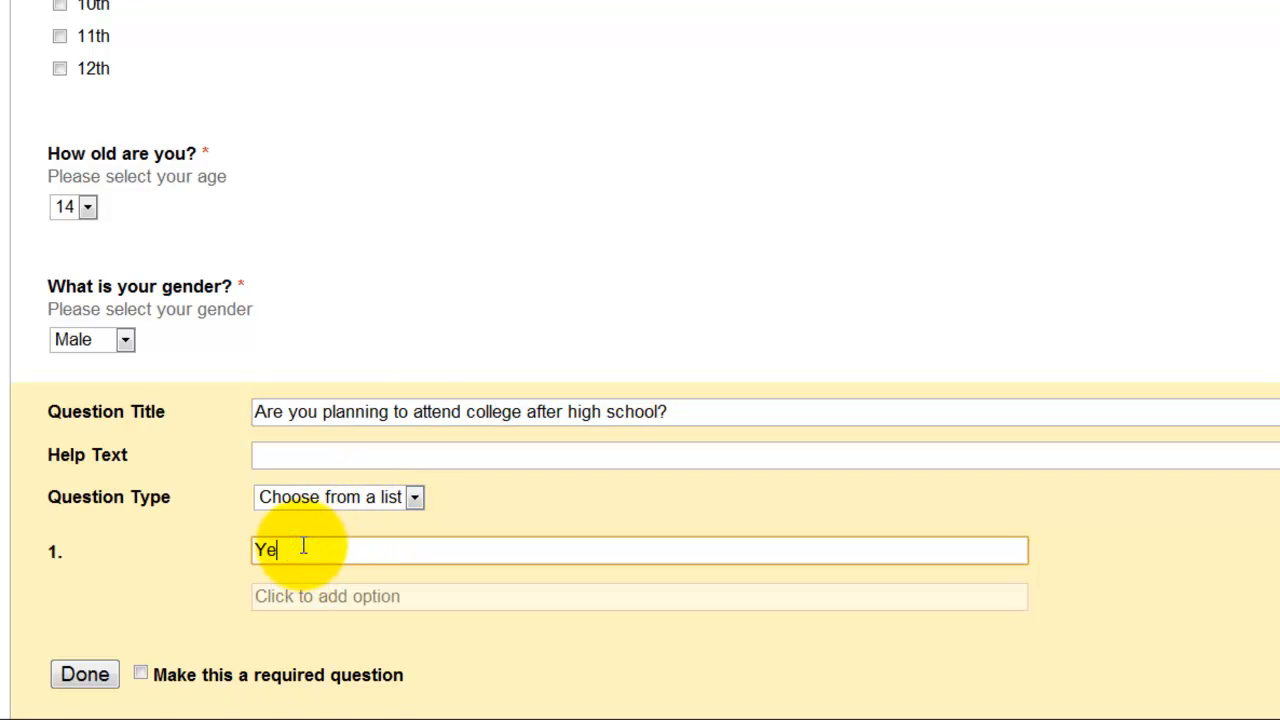
key("Return")
type("No")
key("Return")
type("M")
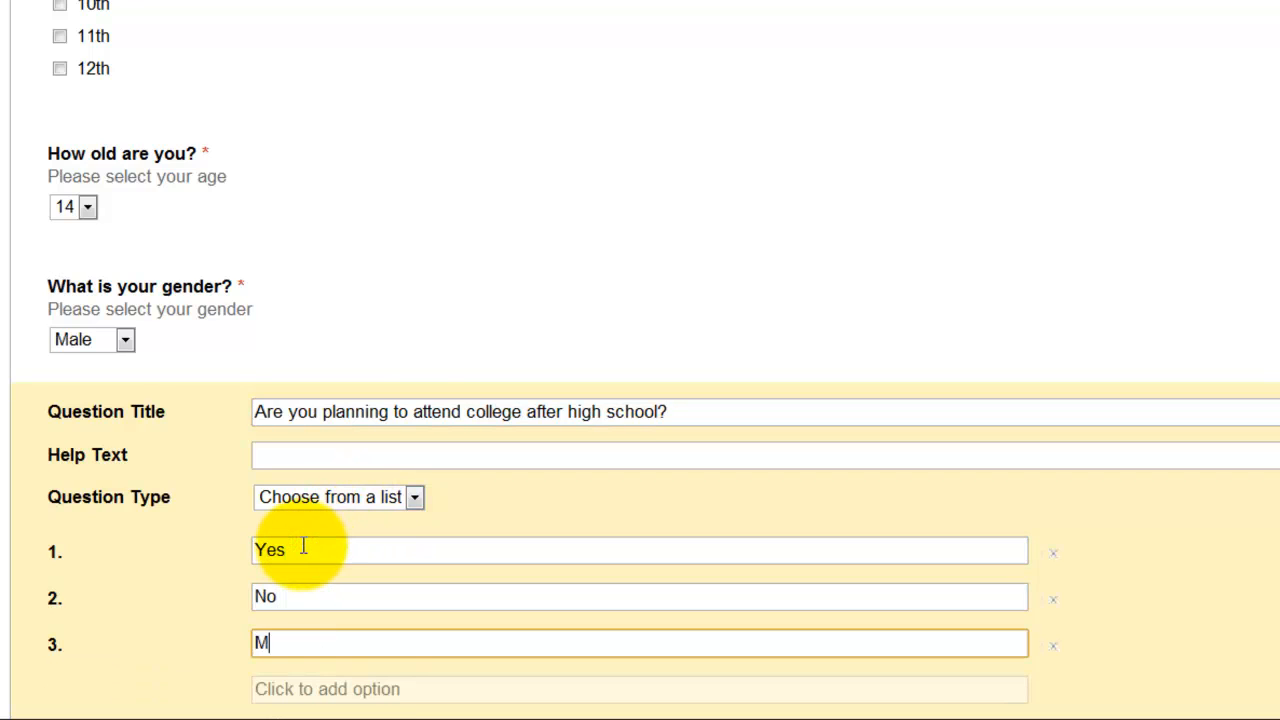
type("aybe")
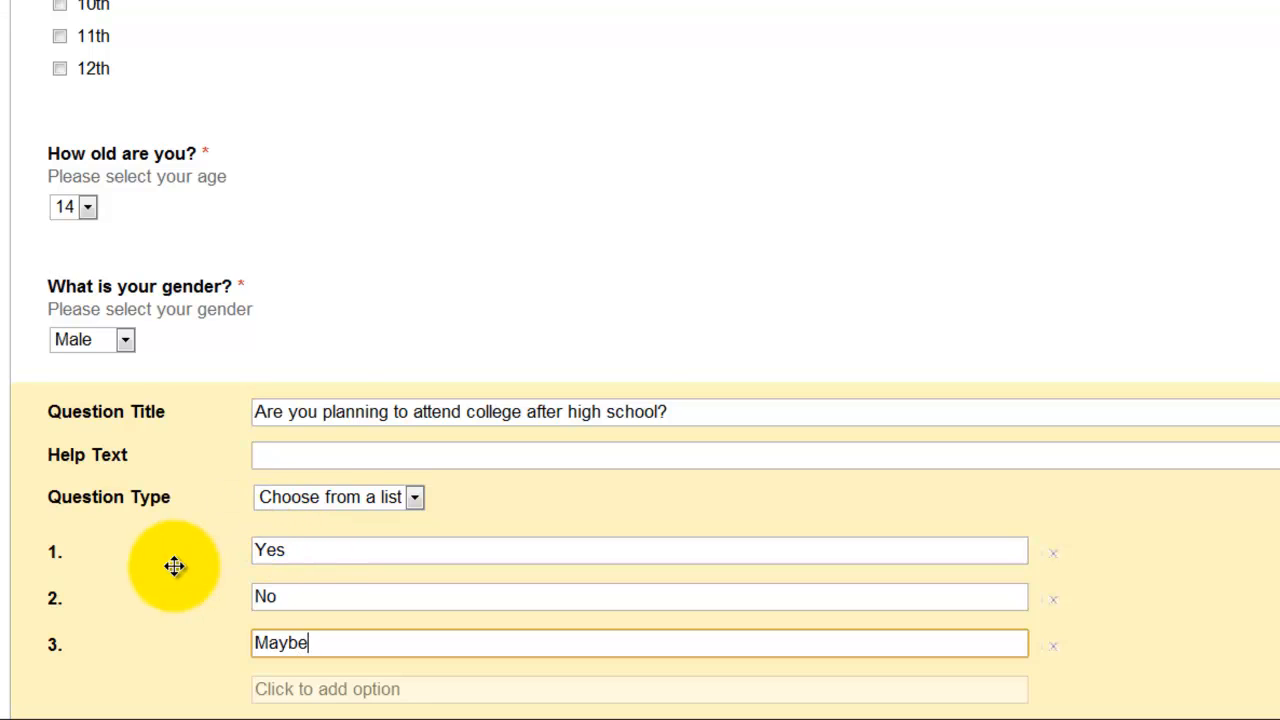
scroll(175, 565, "down", 1)
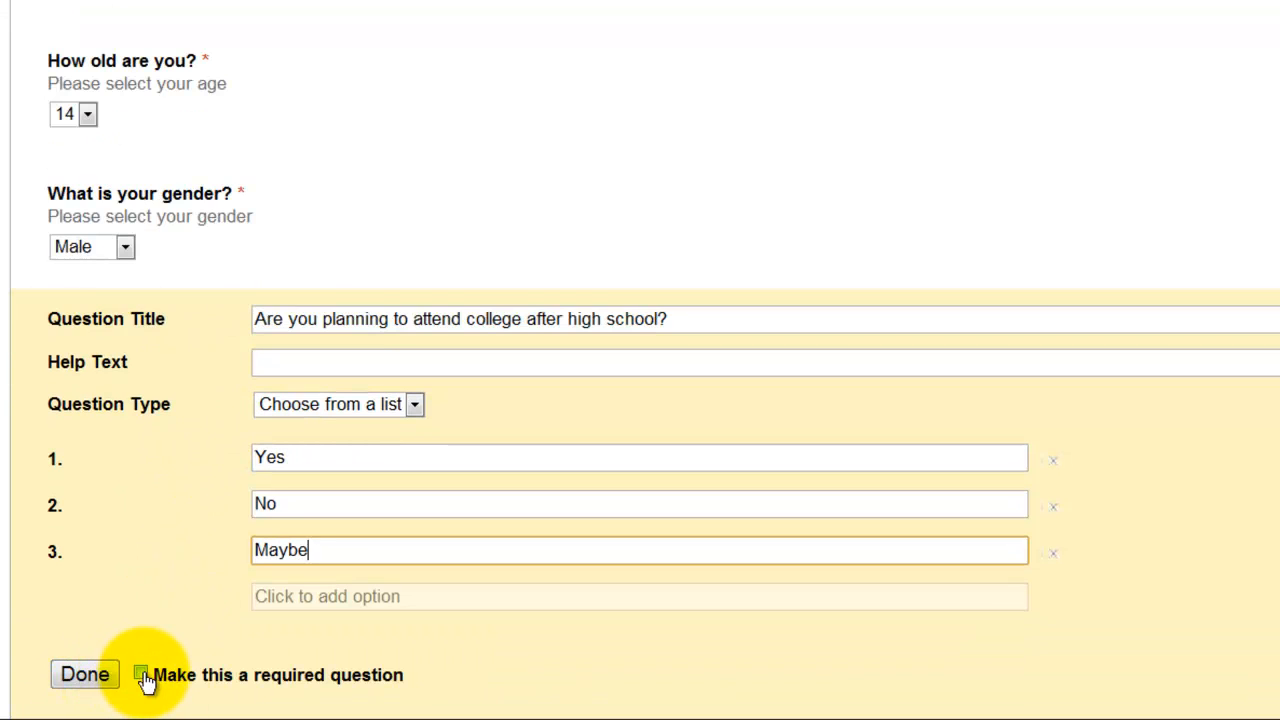
left_click(88, 676)
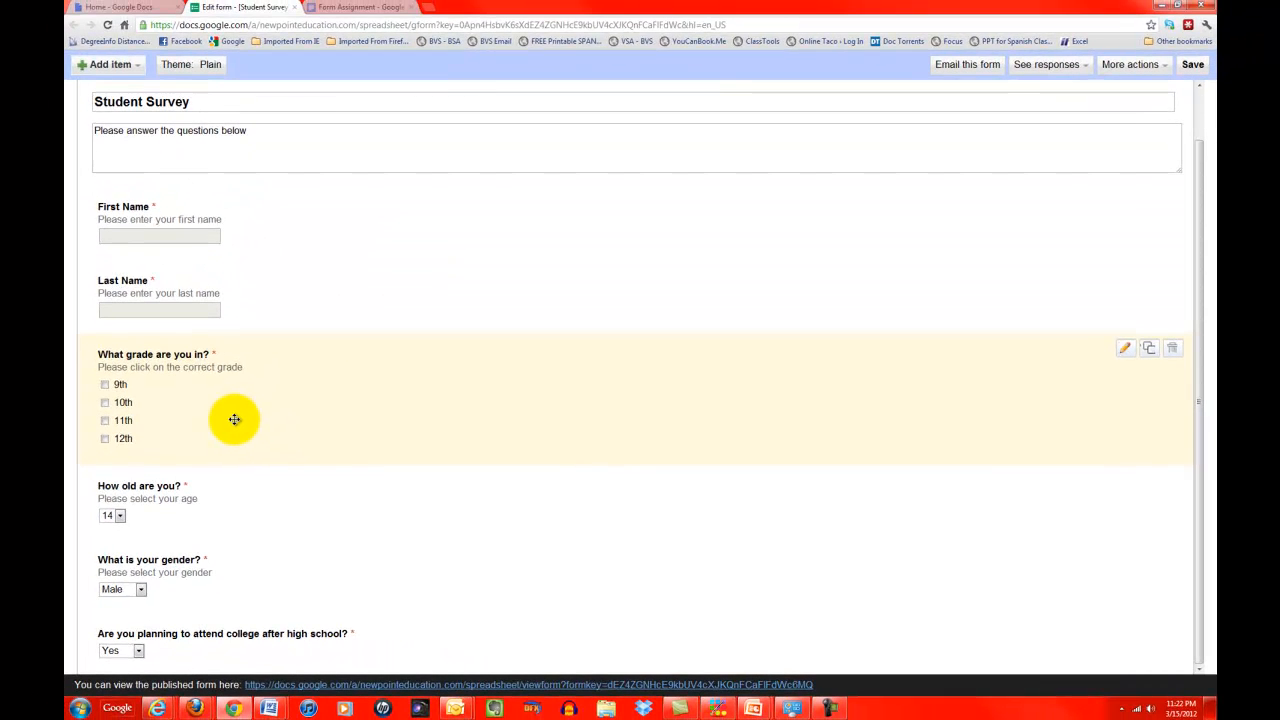
Step: Add a required Text question on which career they'd pick now, help text 'Please write your career below'
left_click(136, 88)
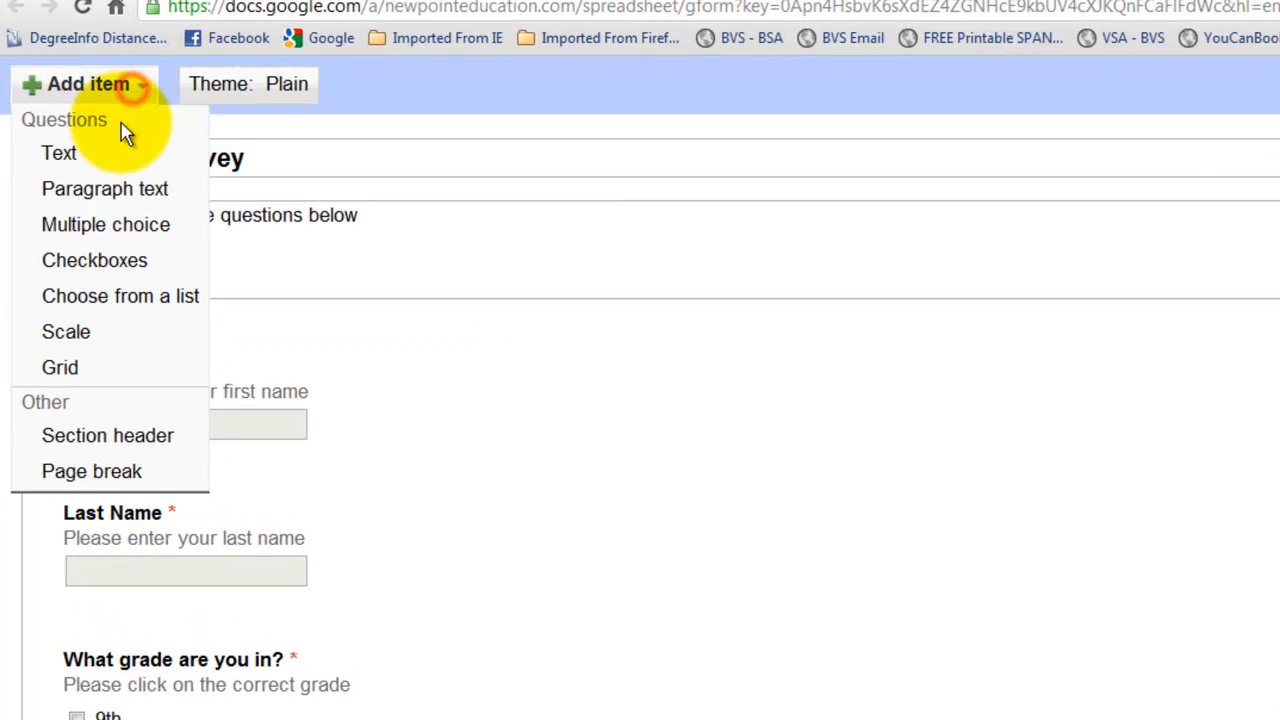
left_click(118, 132)
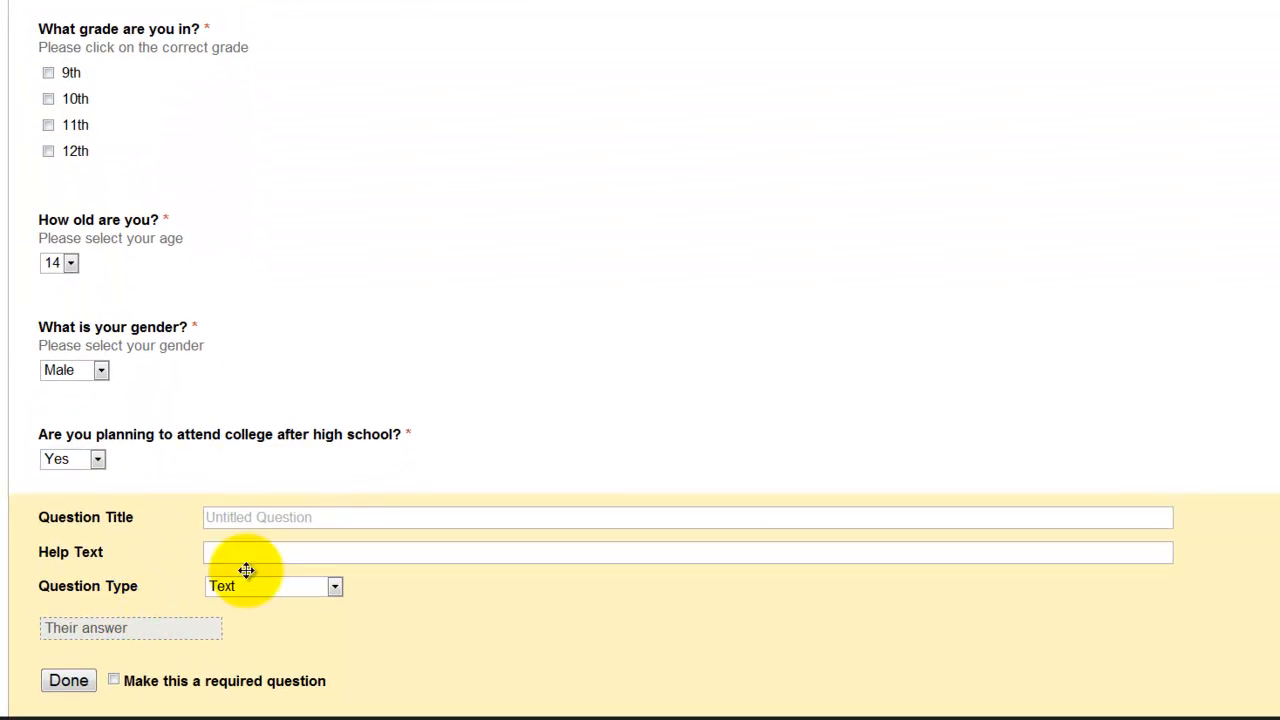
left_click(216, 544)
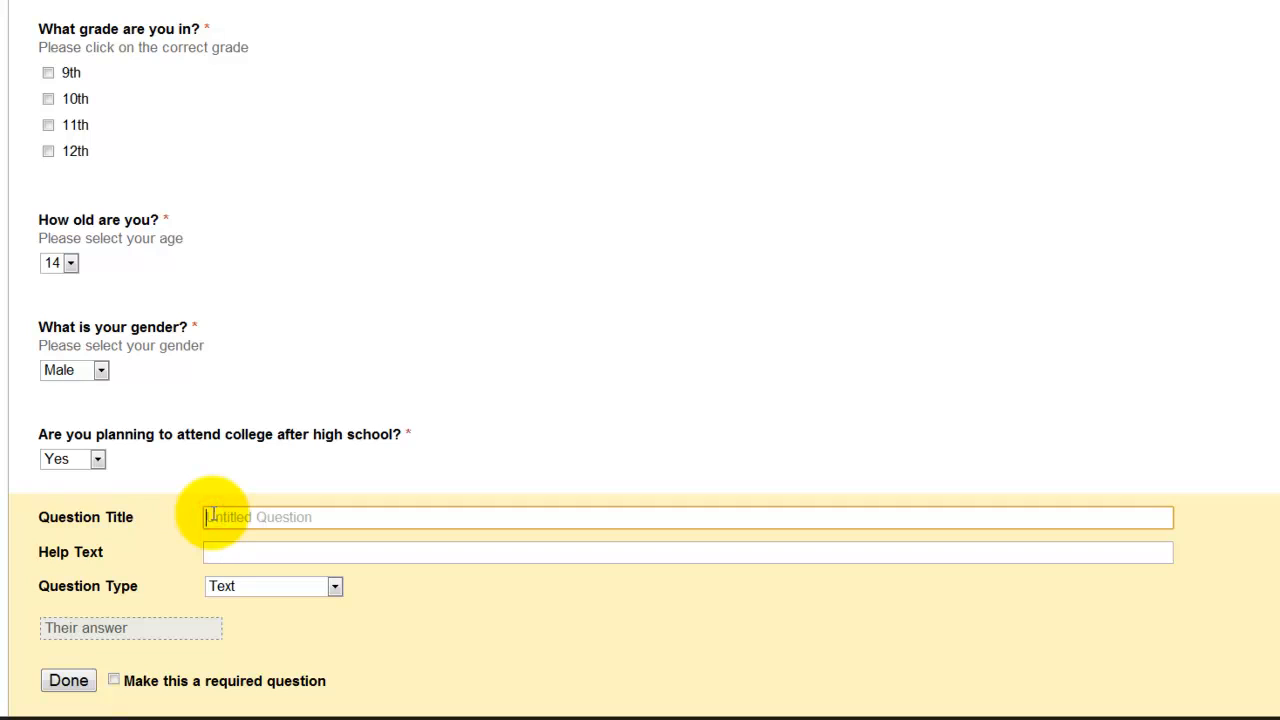
type("If you would hav")
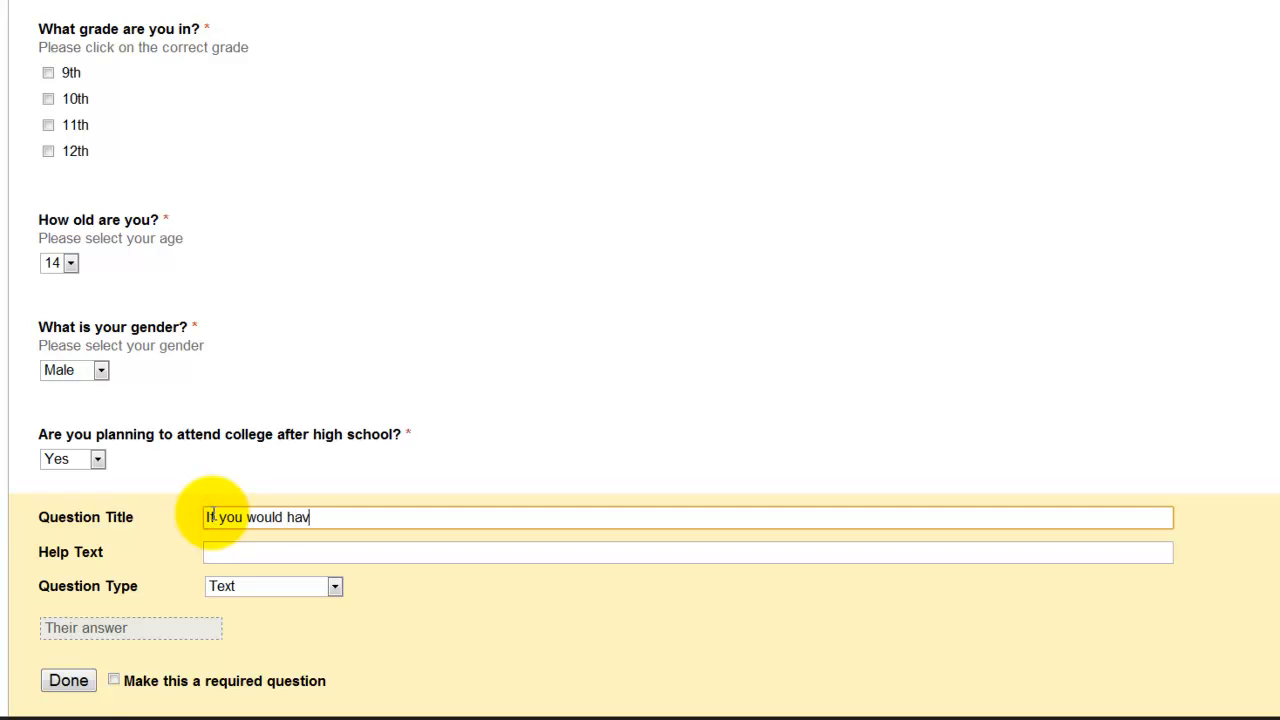
type("e to pick a career r")
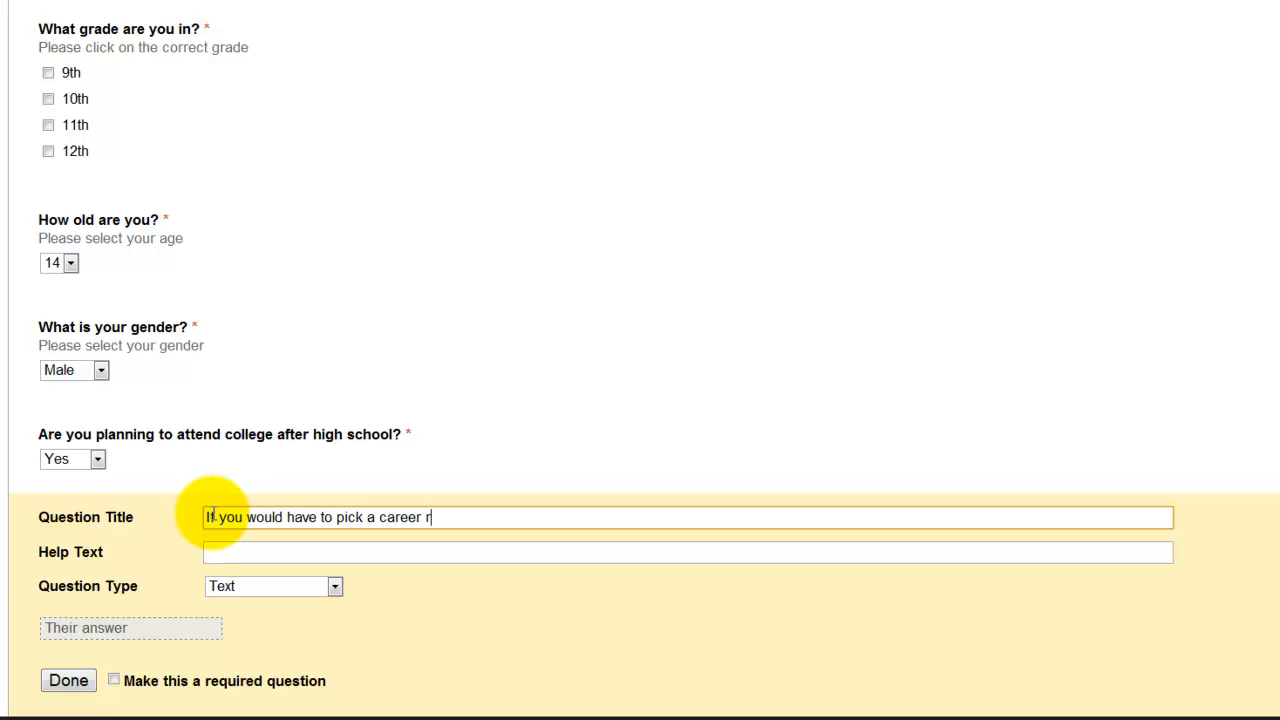
type("ight now, what would it be?")
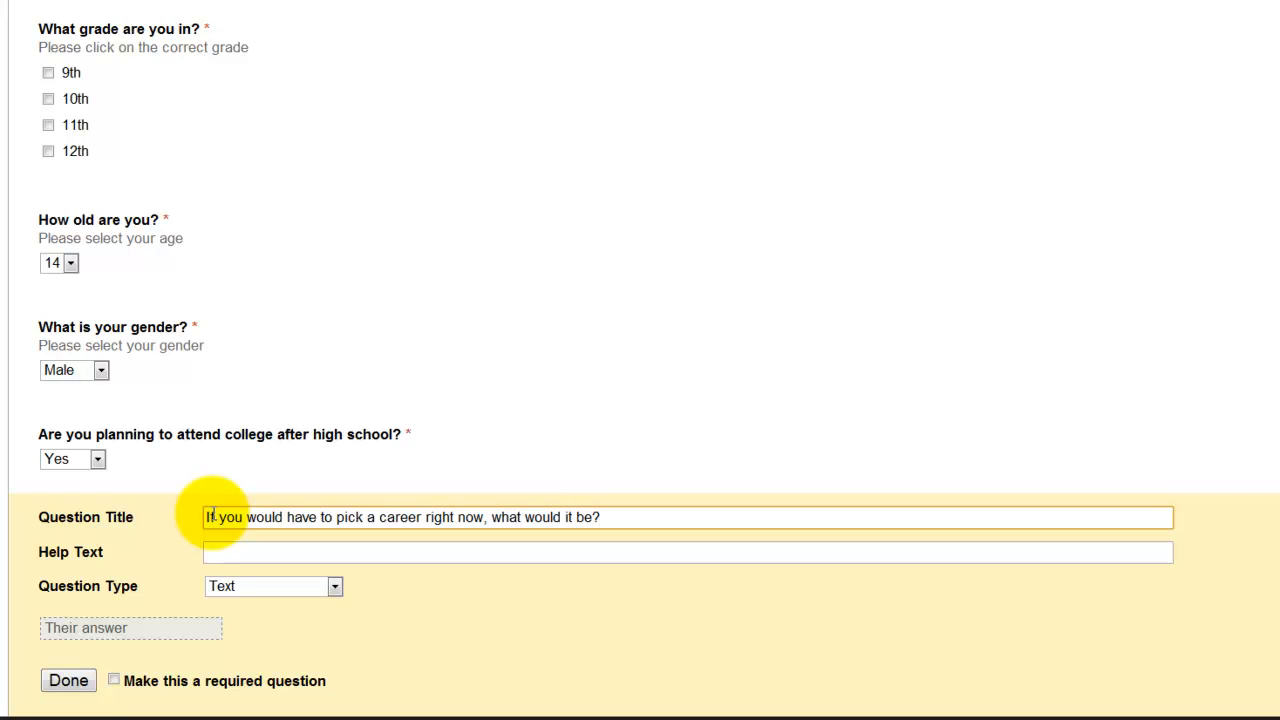
key("Tab")
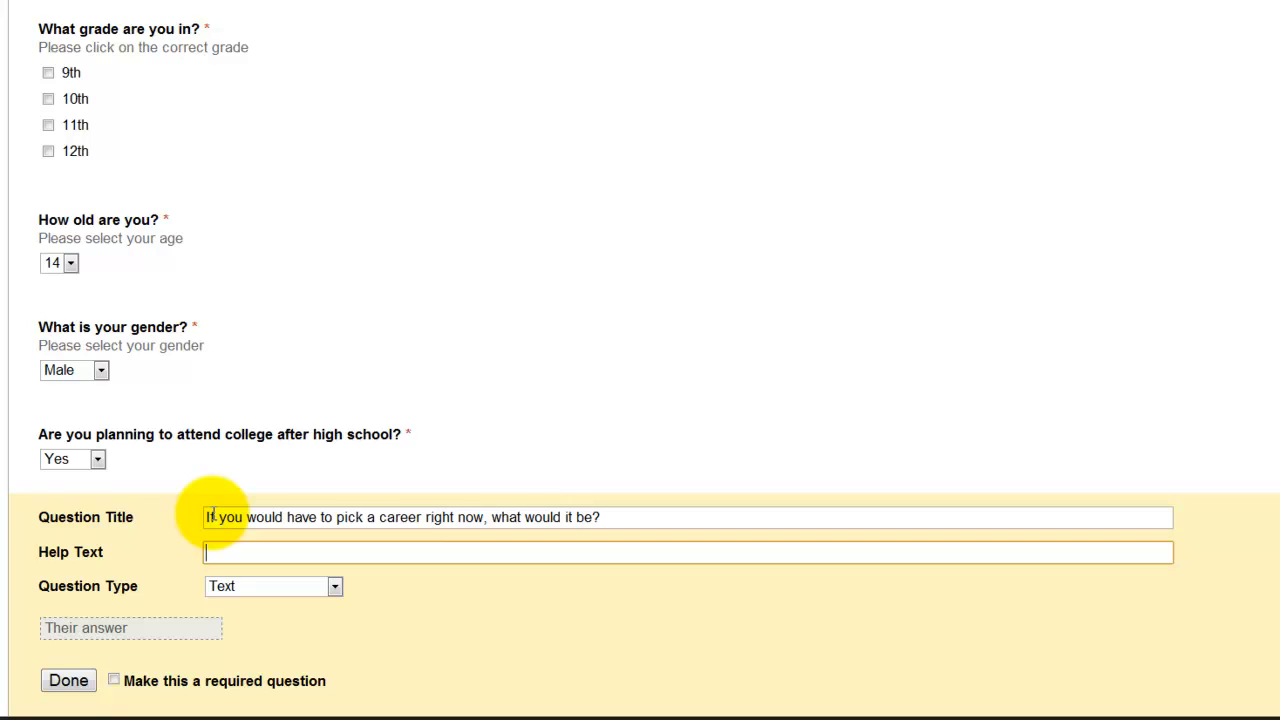
type("Please write your c")
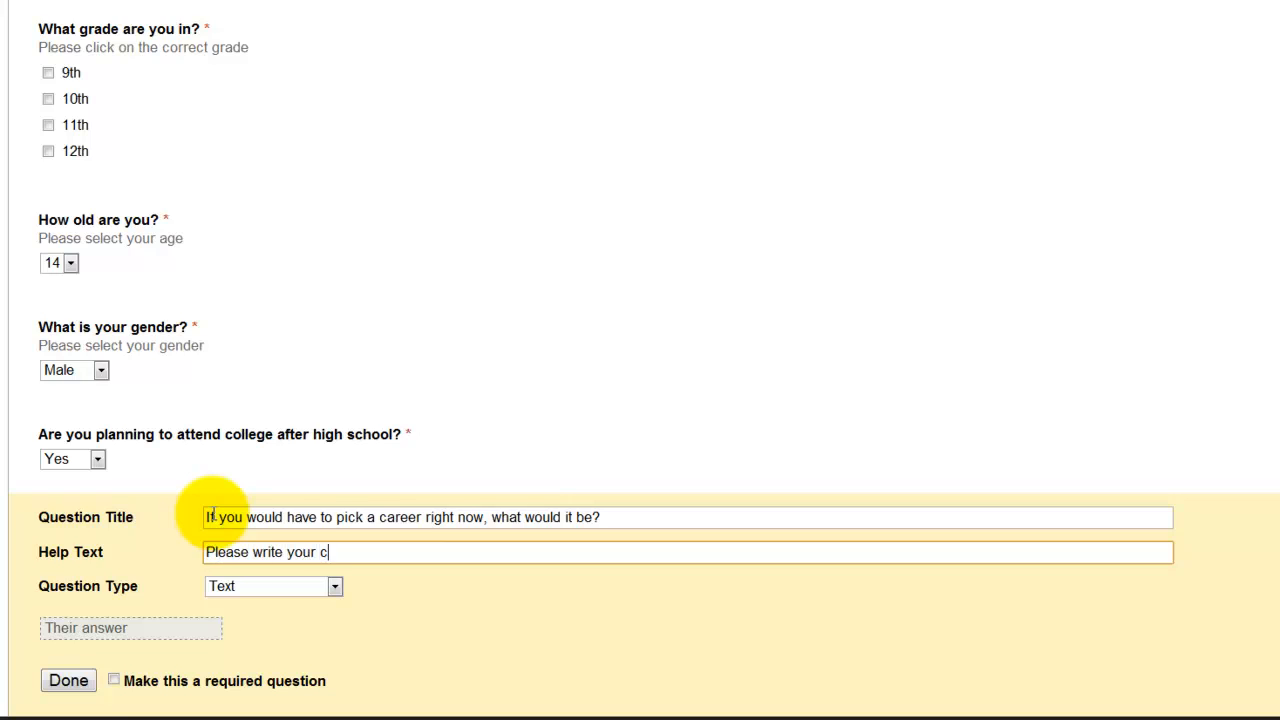
type("areer below")
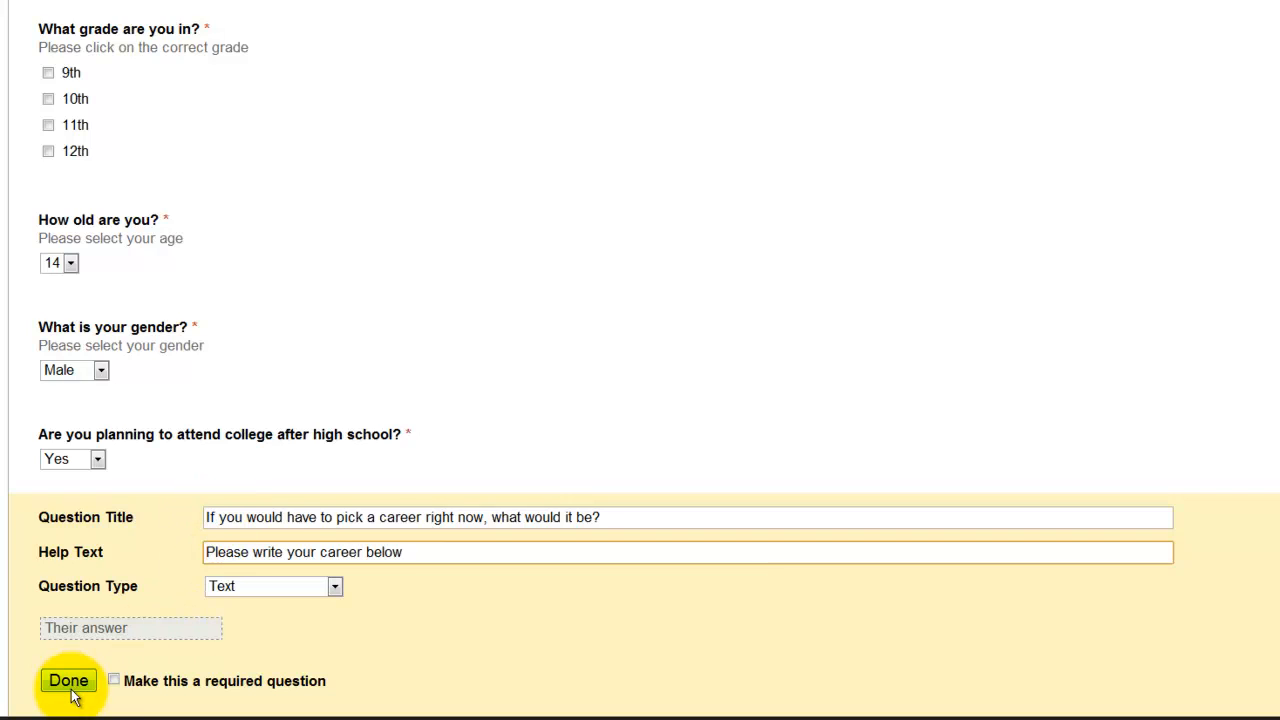
left_click(114, 680)
left_click(72, 683)
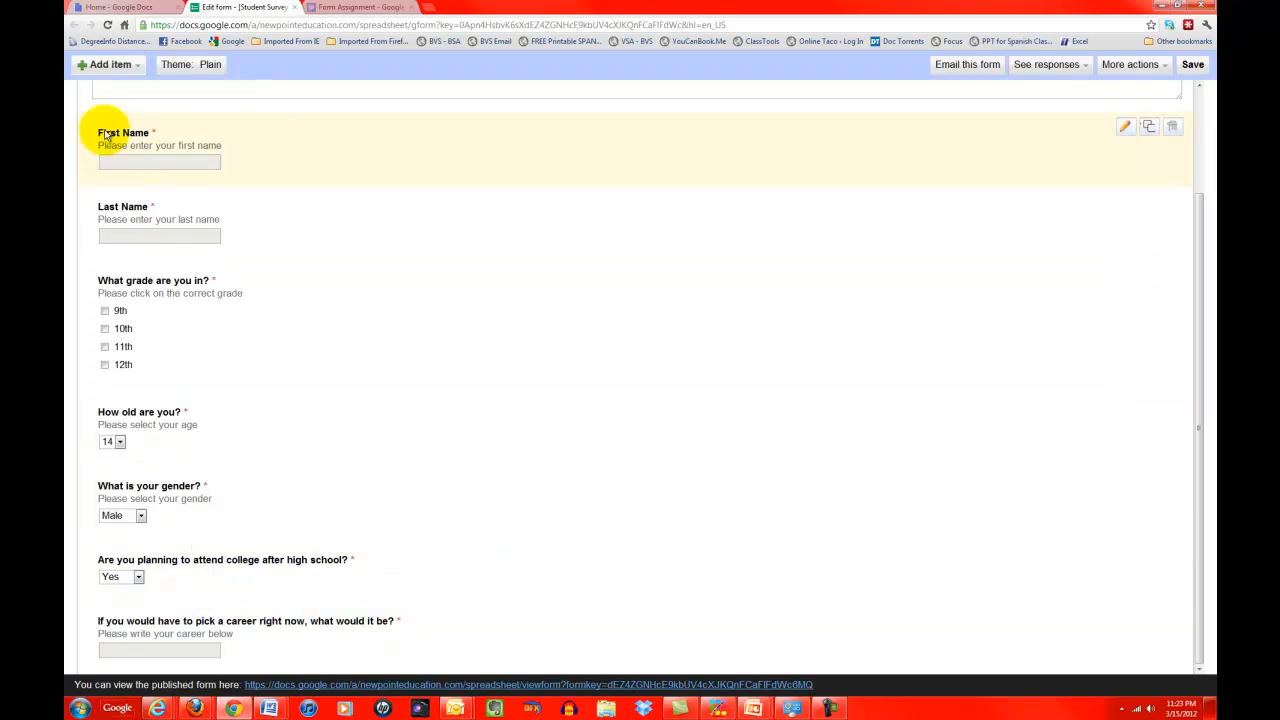
Step: Add a Text question titled 'What is your favorite subject? (you must write one)'
left_click(132, 64)
left_click(128, 101)
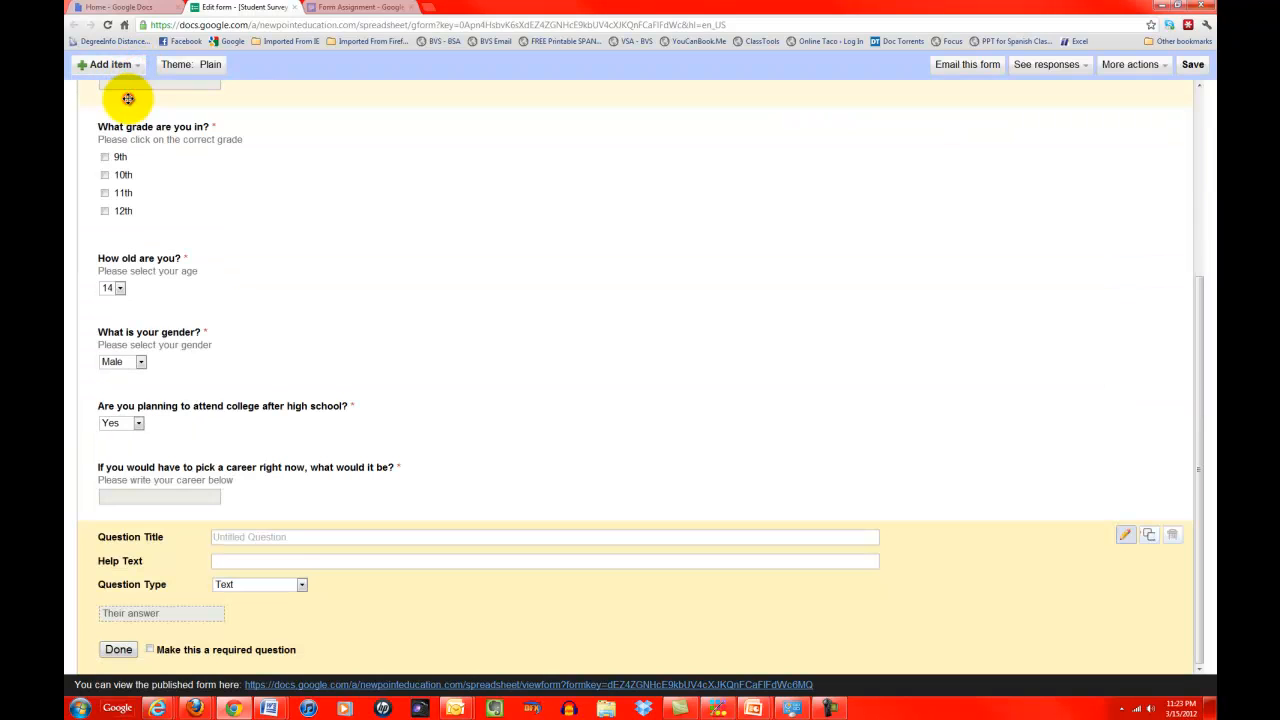
left_click(227, 538)
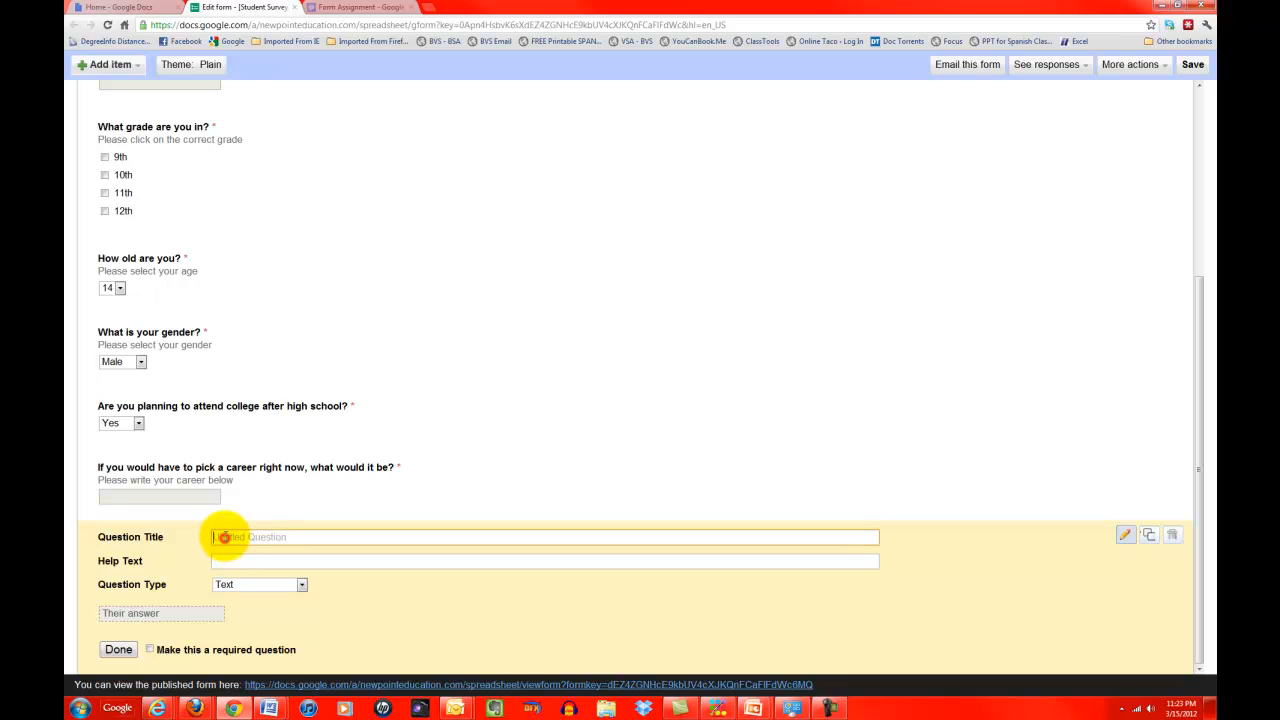
type("What is your")
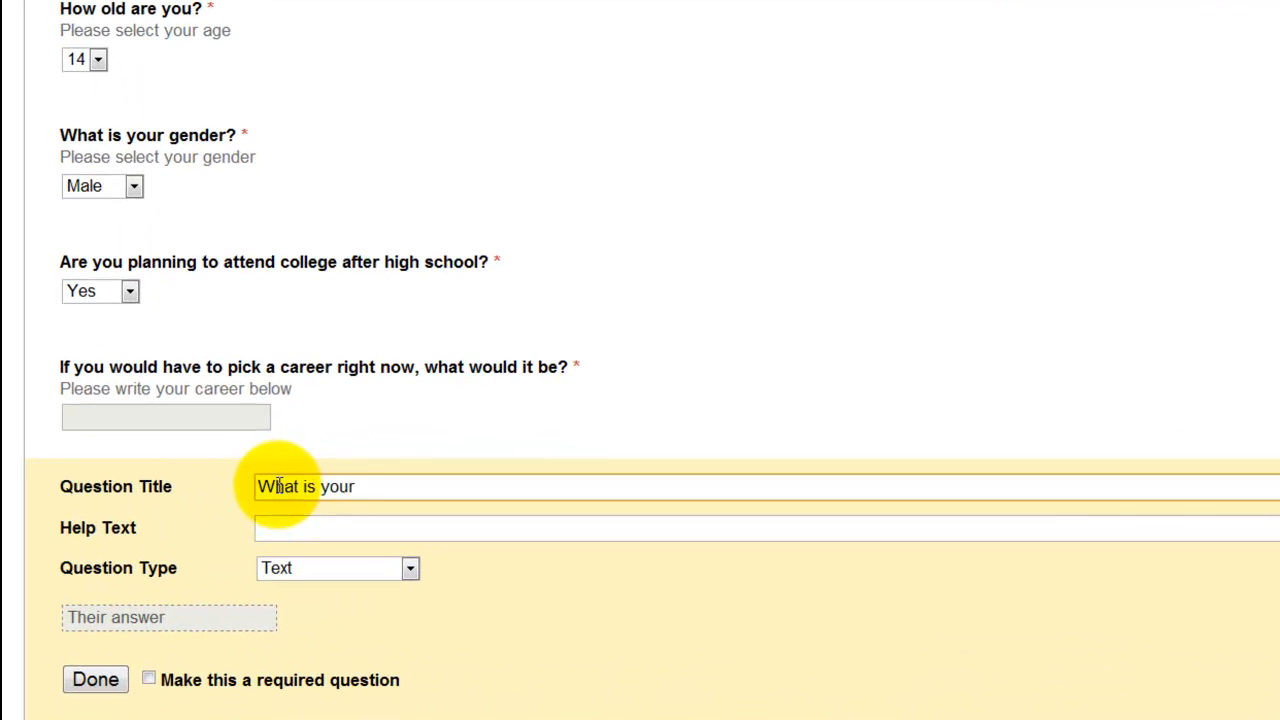
type(" favorite subje")
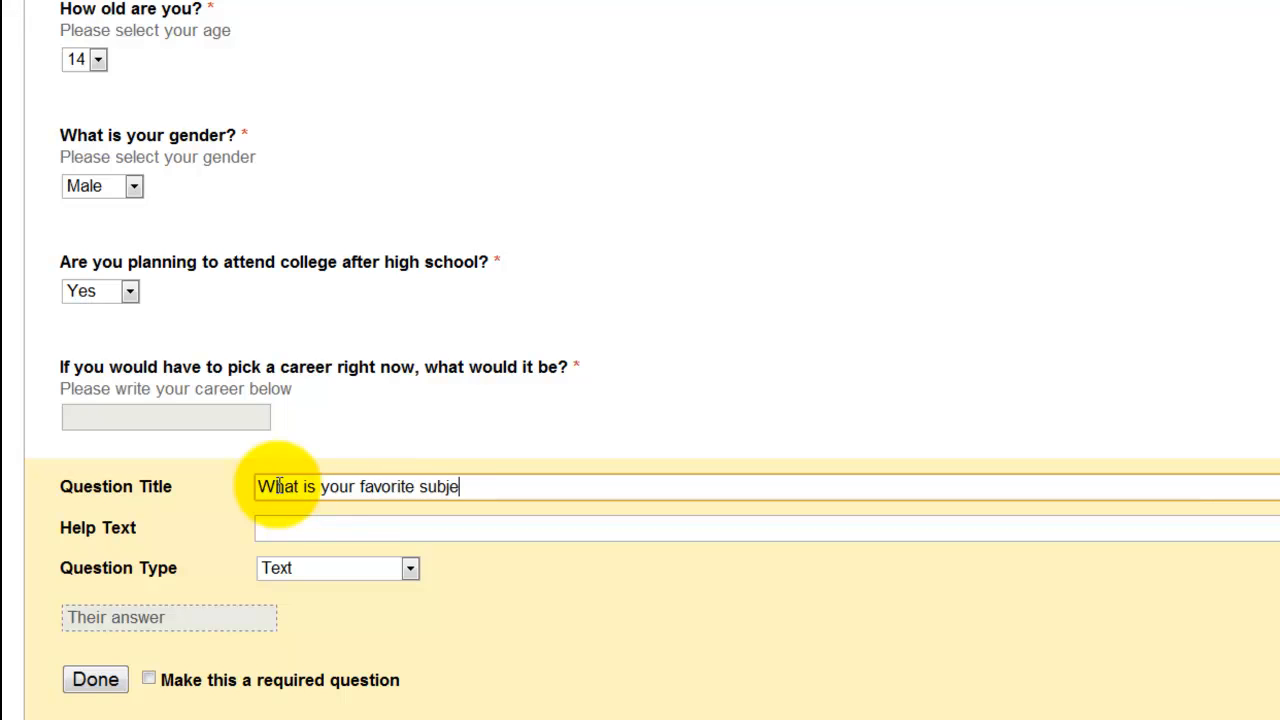
type("ct (you must selct o")
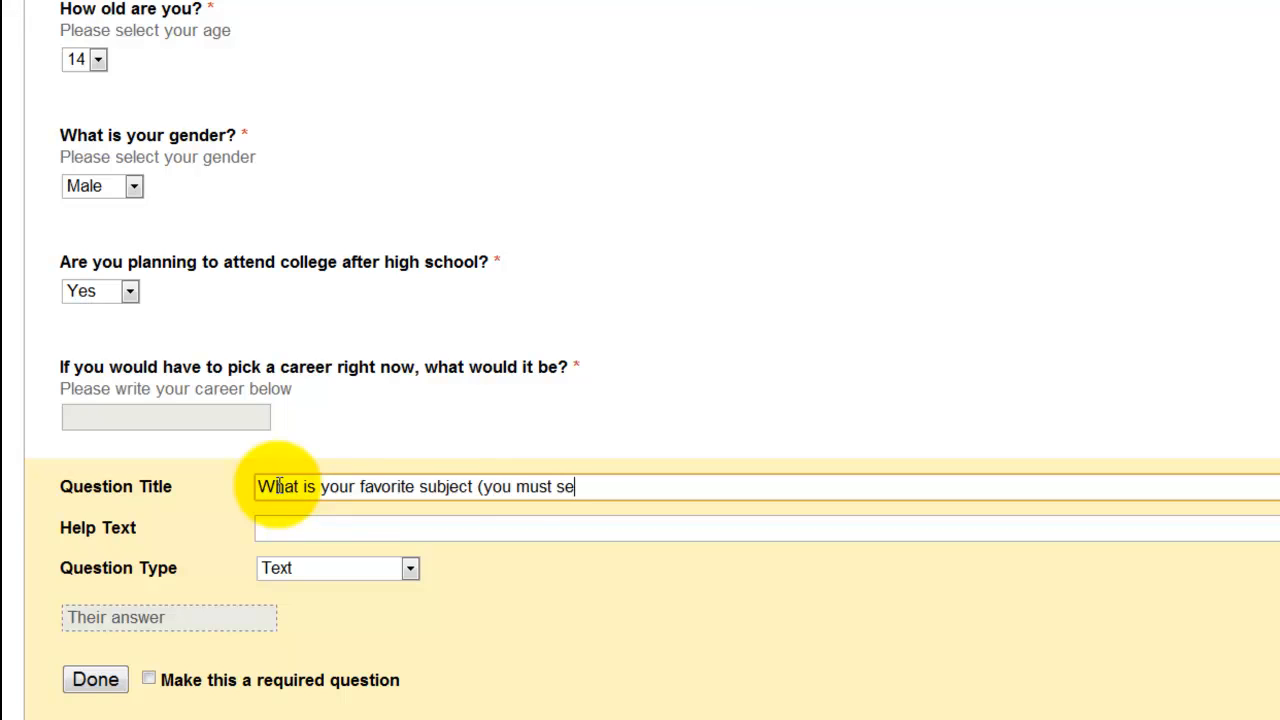
key("BackSpace")
key("BackSpace")
key("BackSpace")
key("BackSpace")
key("BackSpace")
key("BackSpace")
type("wt")
type("ite one")
type("?")
Step: Give it help text 'Please write your favorite subject below' and make it required
key("Tab")
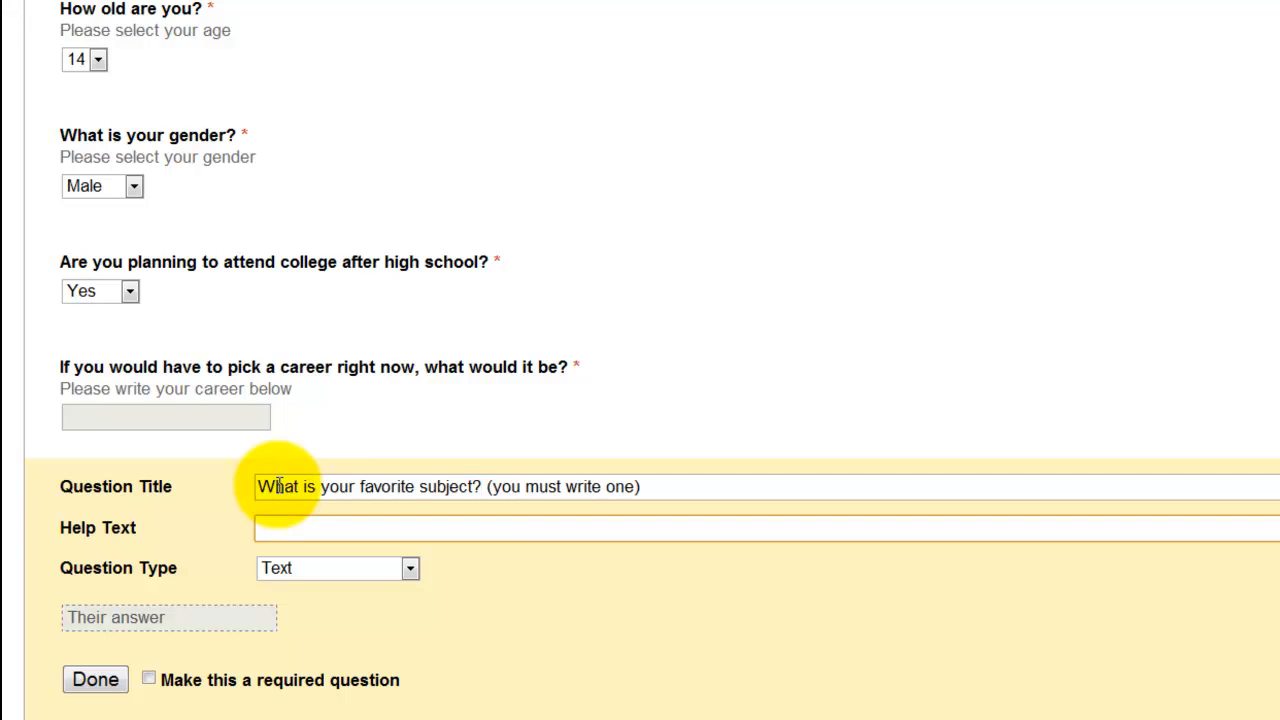
type("Please write yo")
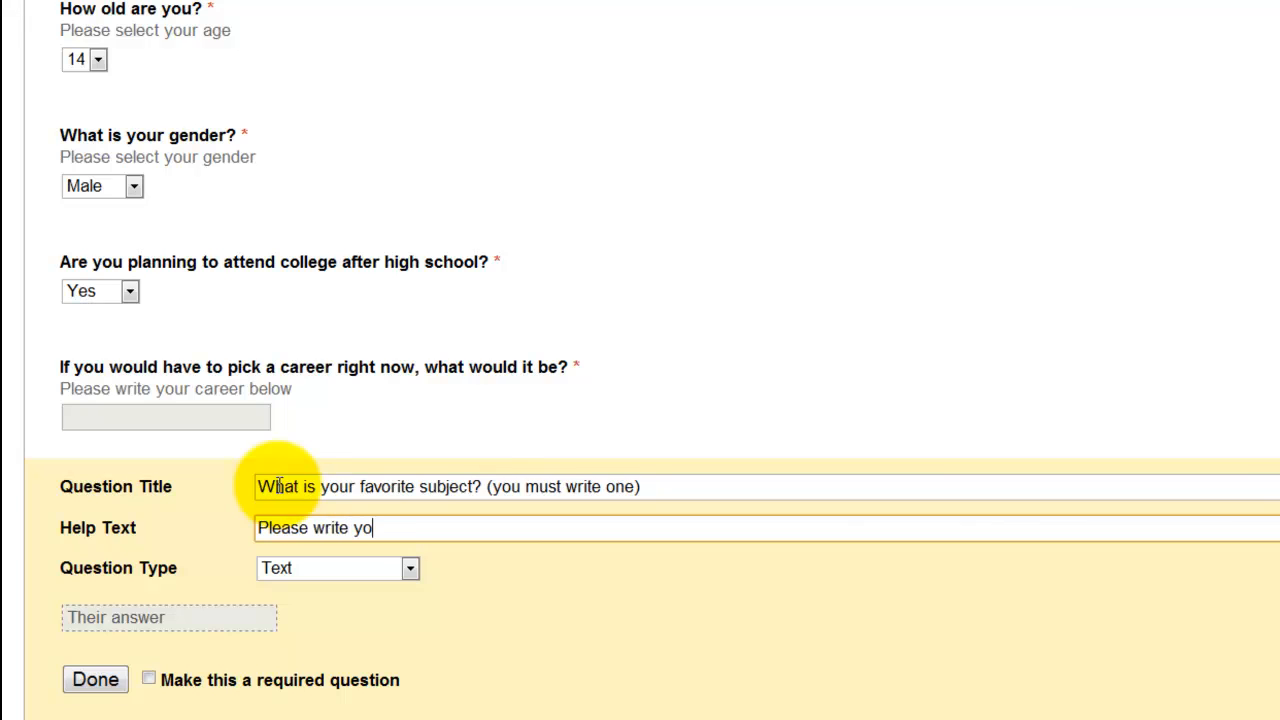
type("ur favorite subj")
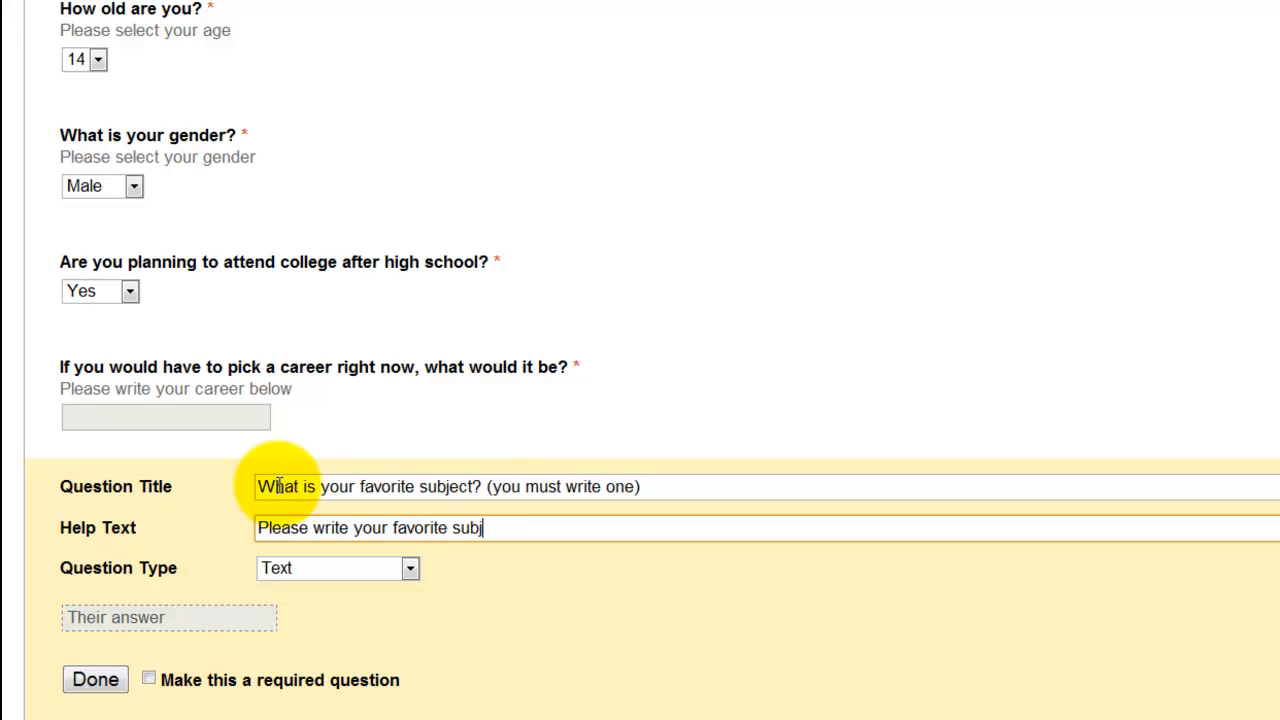
type("ect below")
left_click(148, 680)
left_click(110, 682)
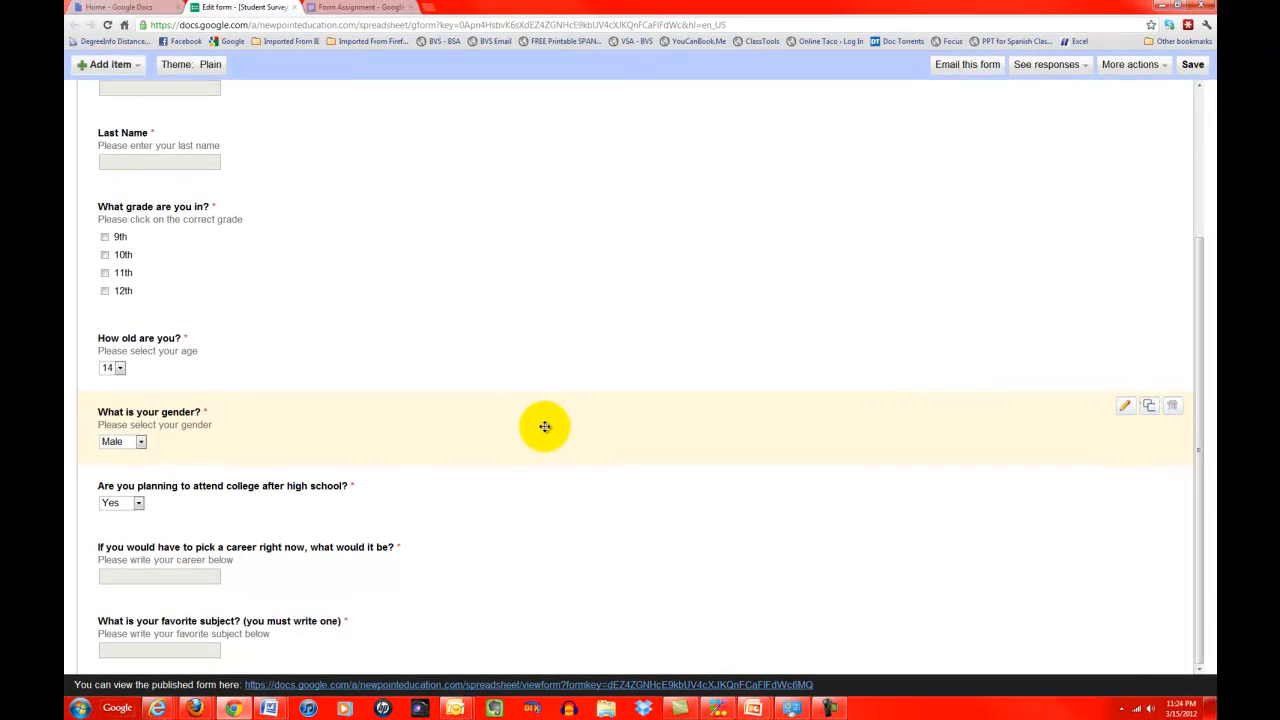
scroll(545, 440, "up", 2)
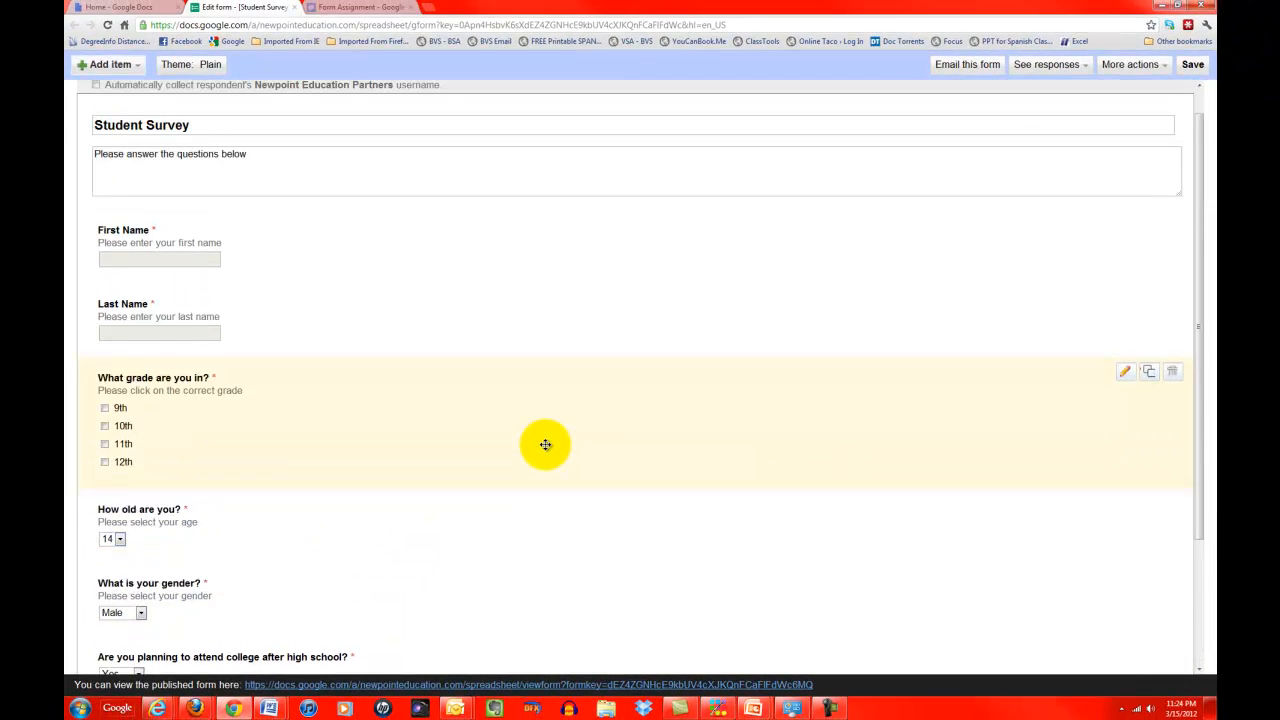
scroll(545, 444, "down", 2)
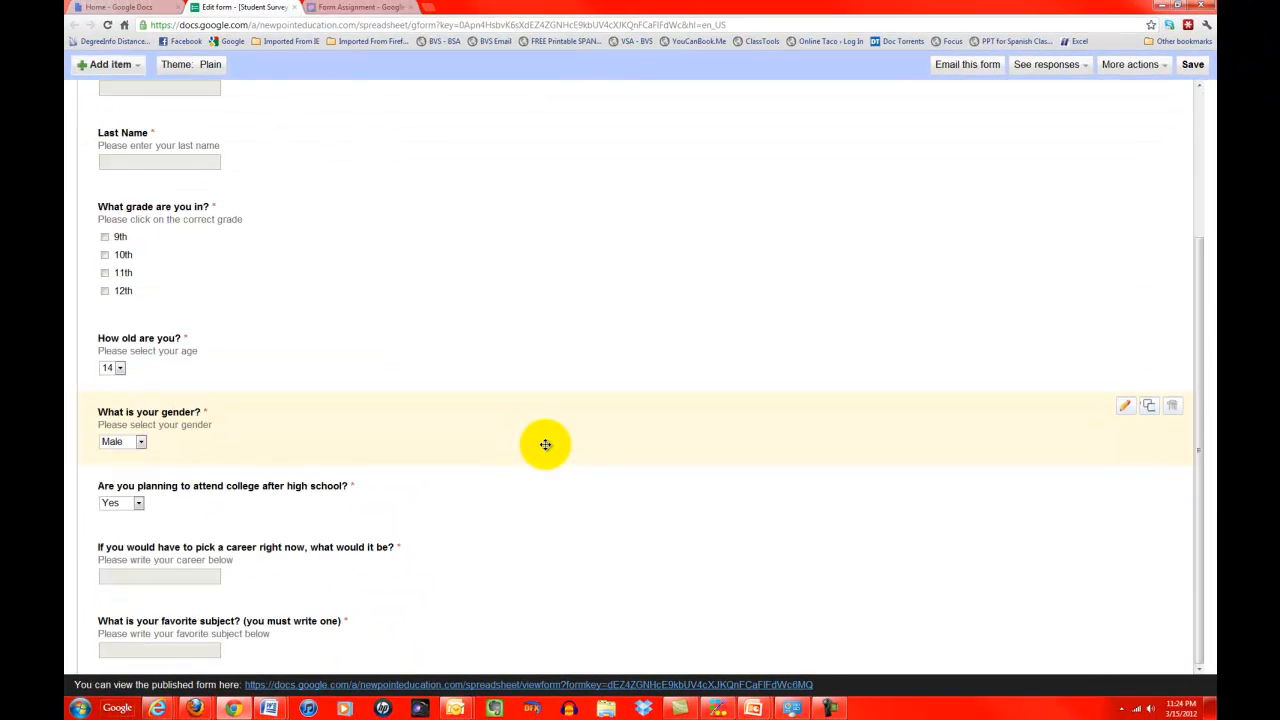
Step: Save the Student Survey form
scroll(545, 444, "up", 2)
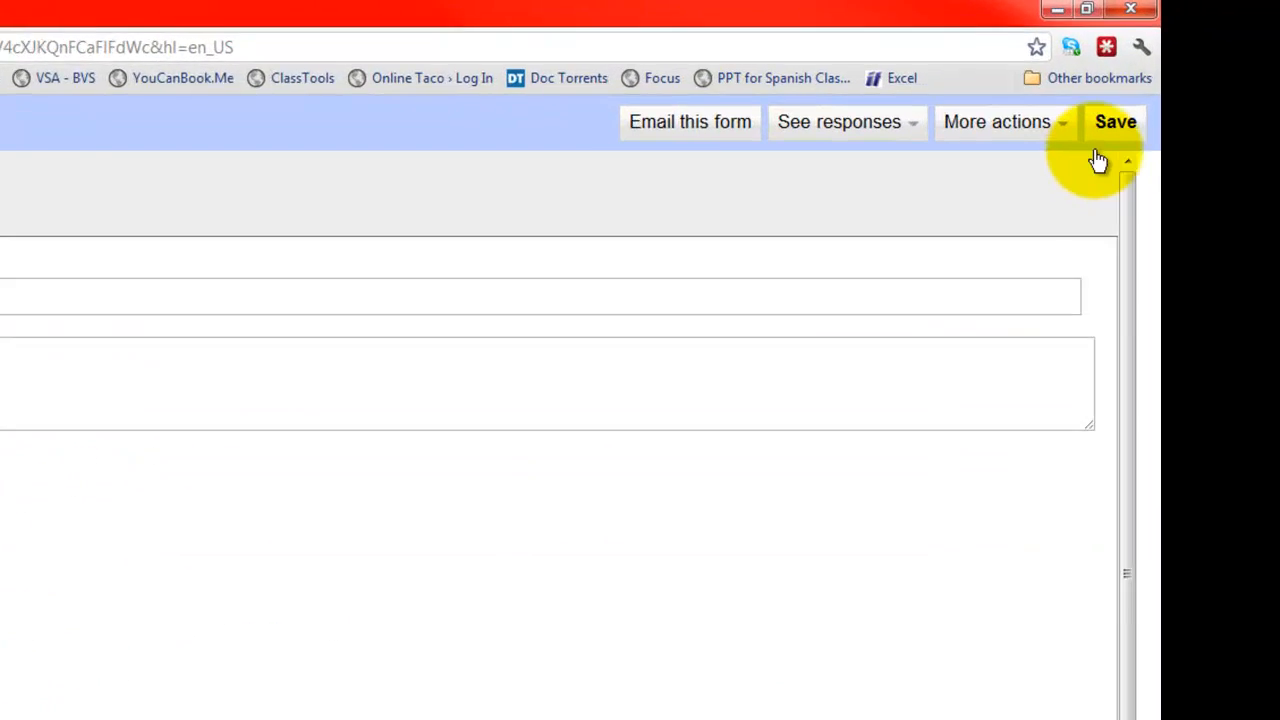
left_click(1115, 127)
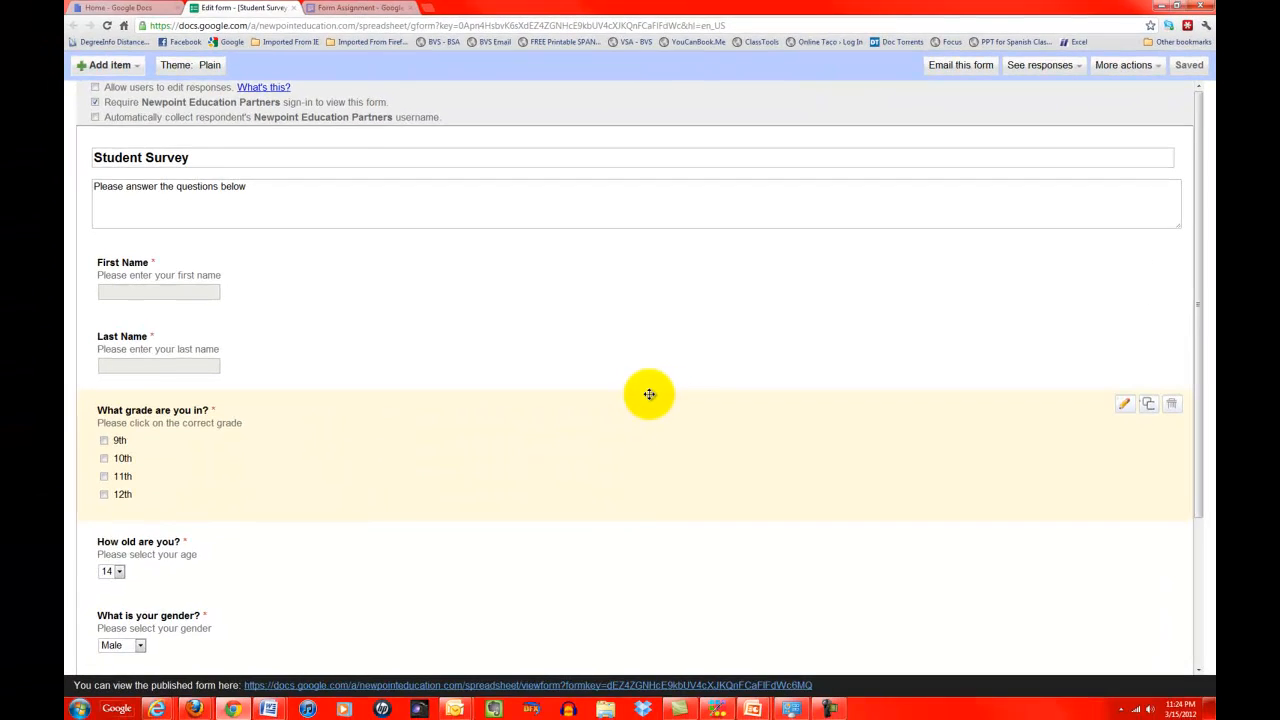
scroll(649, 394, "down", 3)
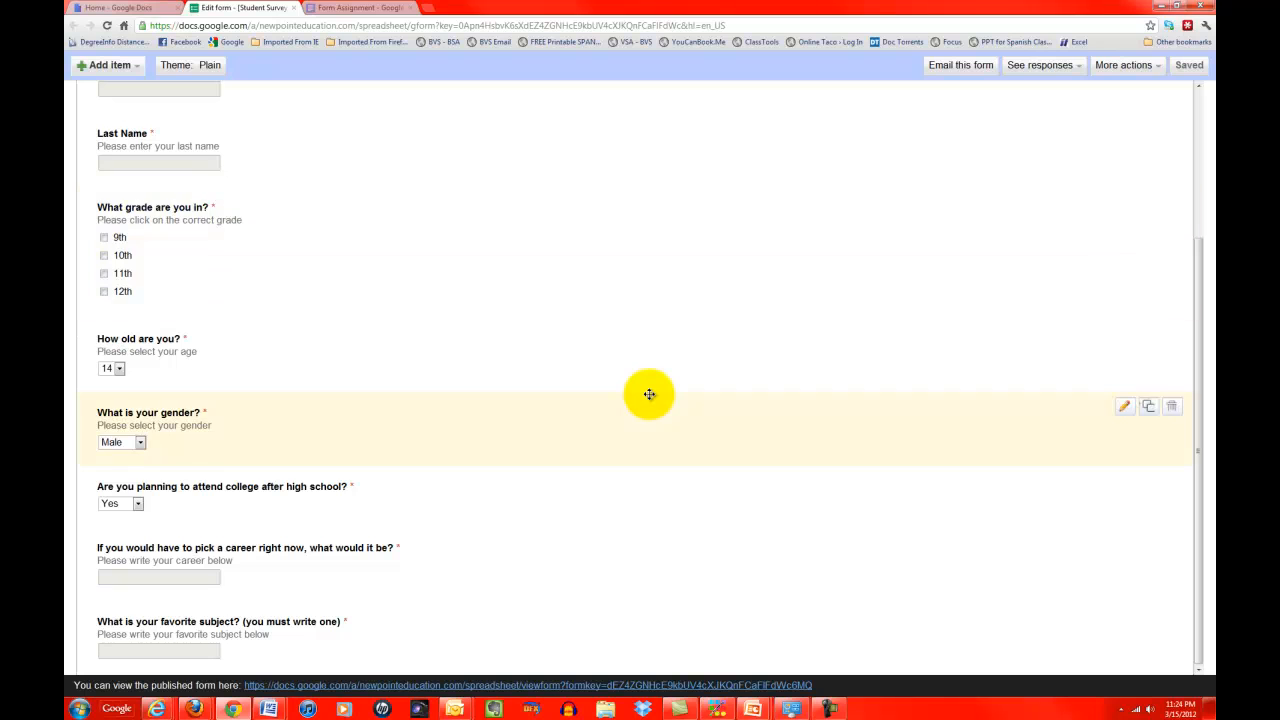
Step: Open the Email this form dialog and cancel it without sending
scroll(649, 394, "up", 3)
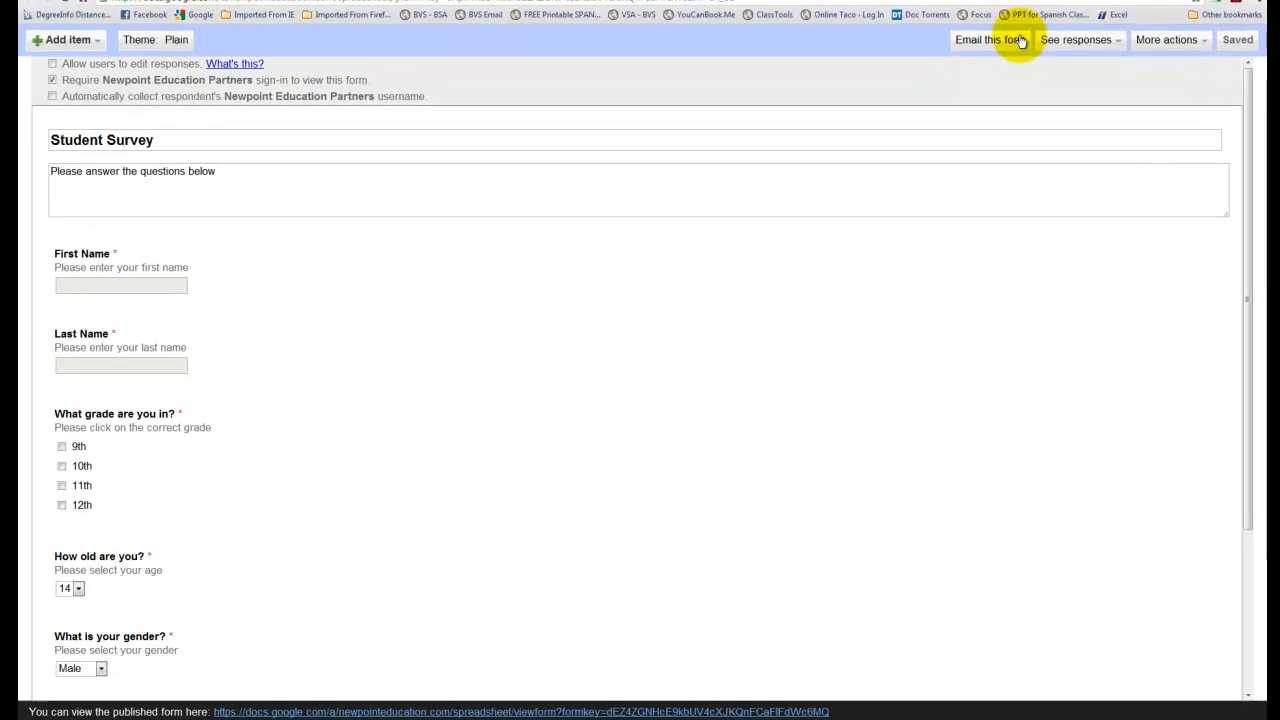
left_click(1021, 41)
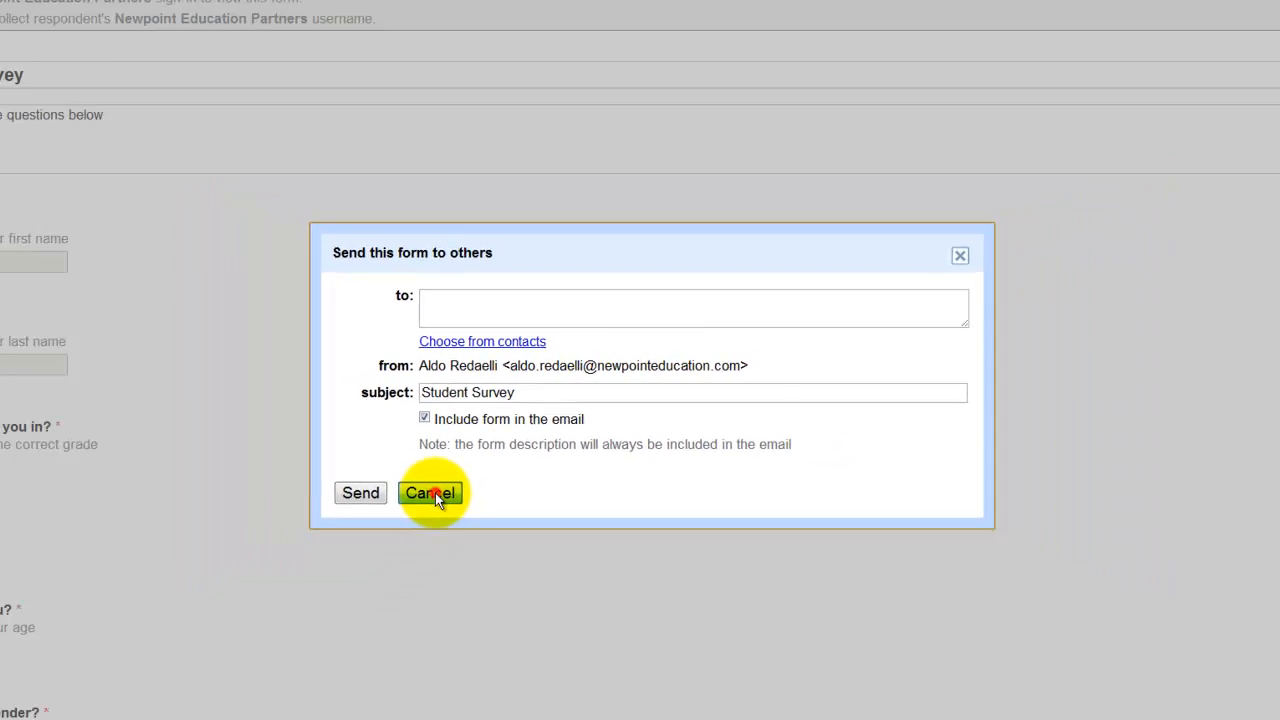
left_click(355, 556)
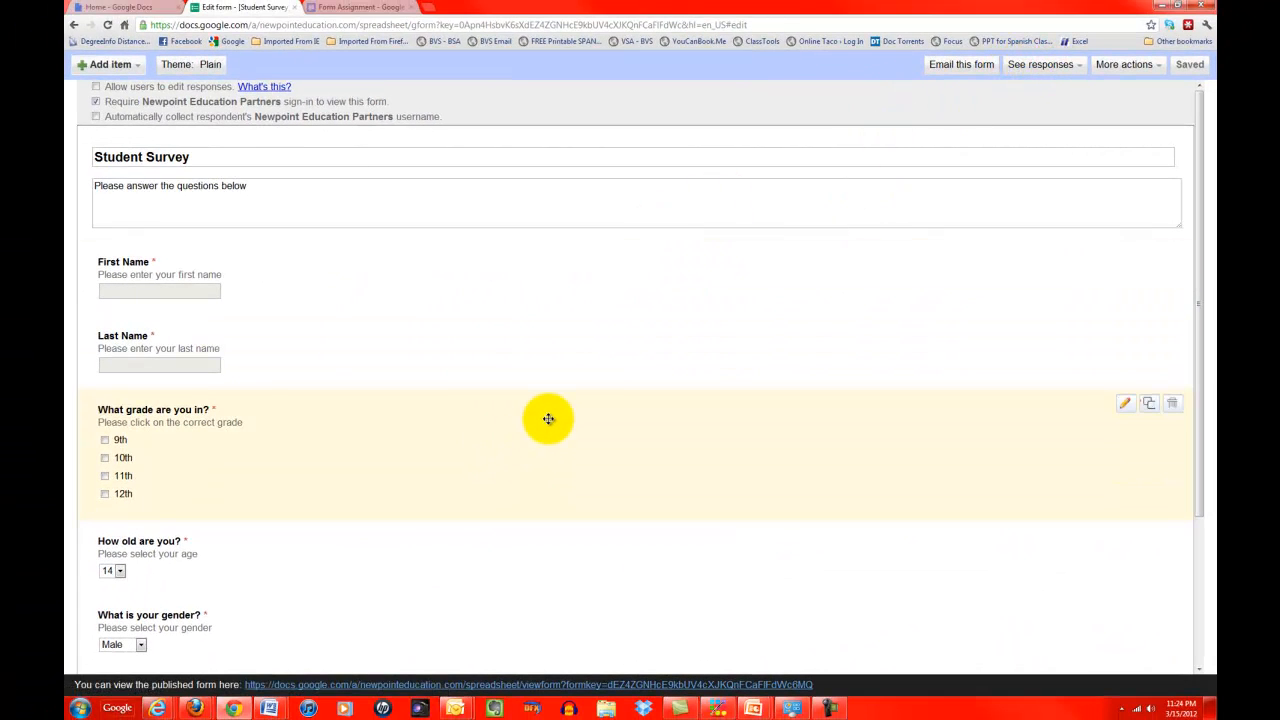
Step: Open the published Student Survey link in a new browser tab and switch to it
left_click(1146, 68)
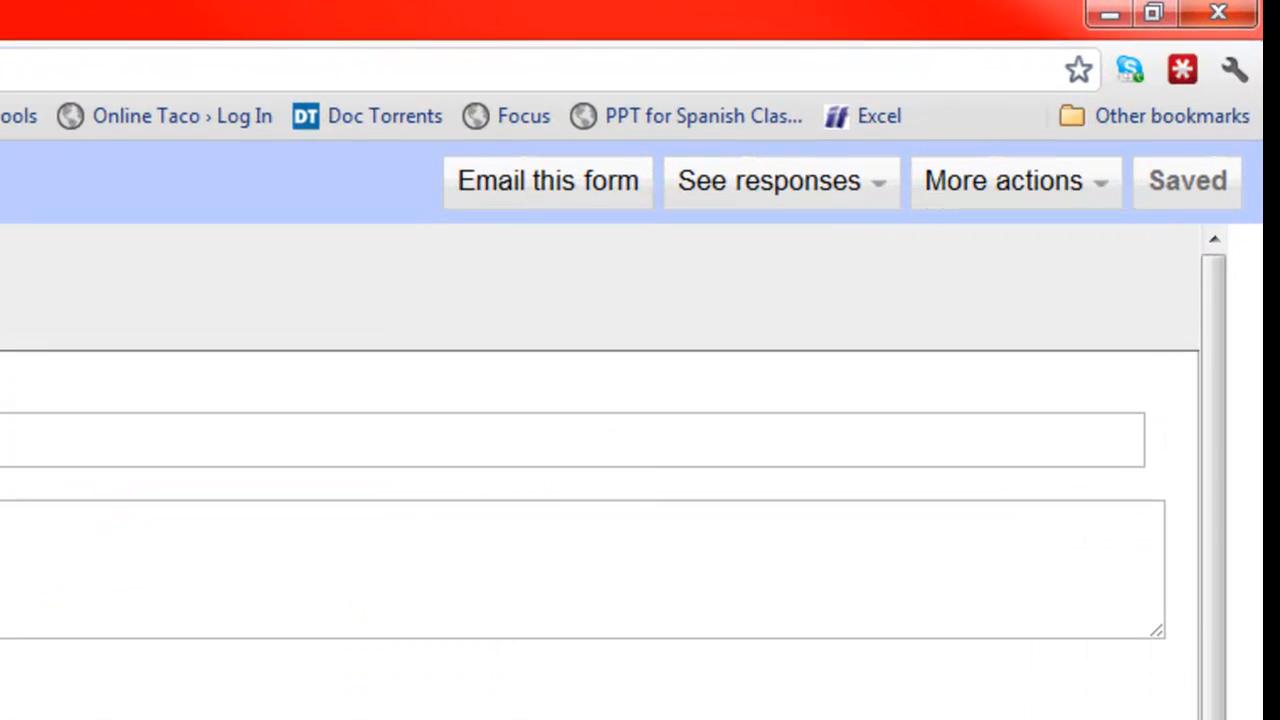
scroll(600, 470, "down", 4)
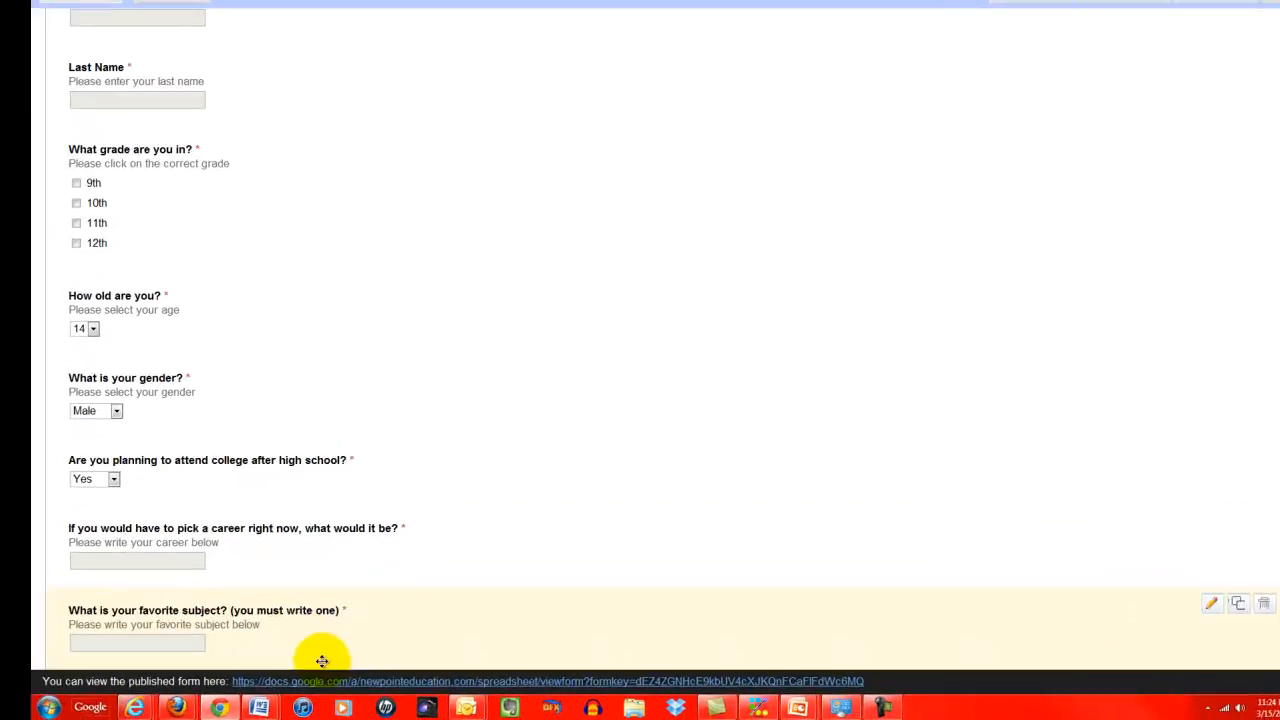
right_click(324, 681)
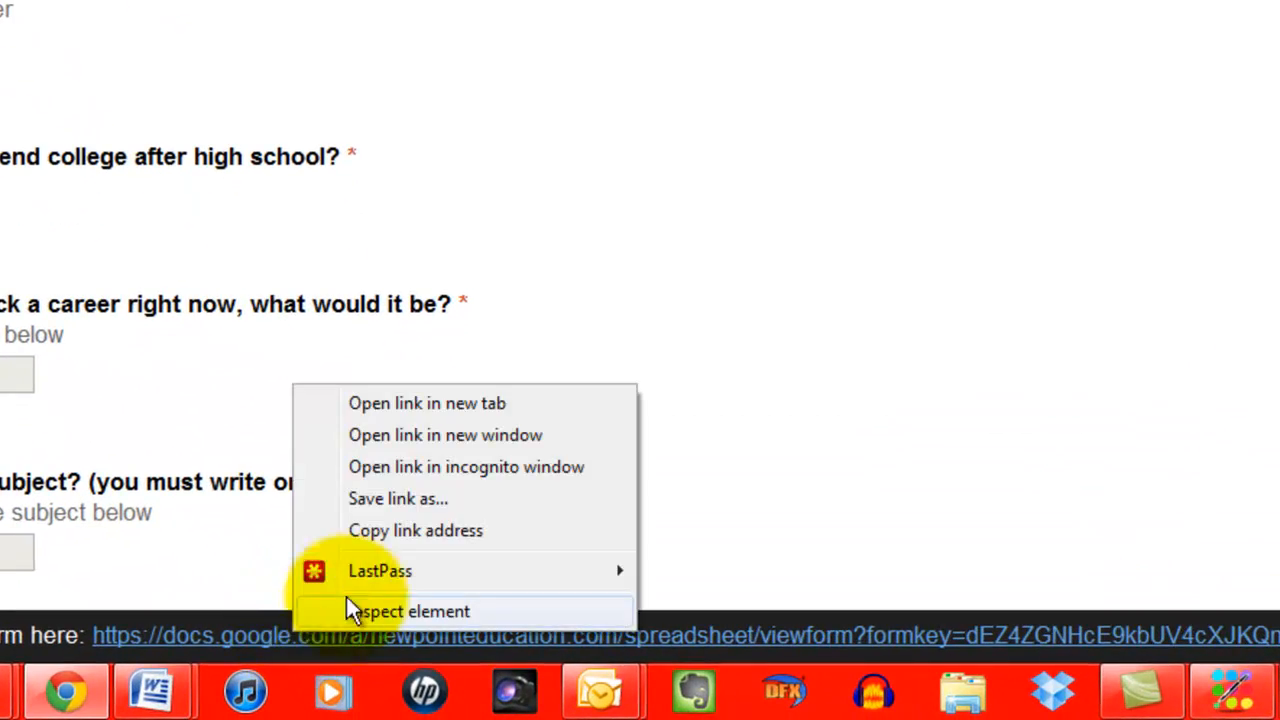
left_click(420, 403)
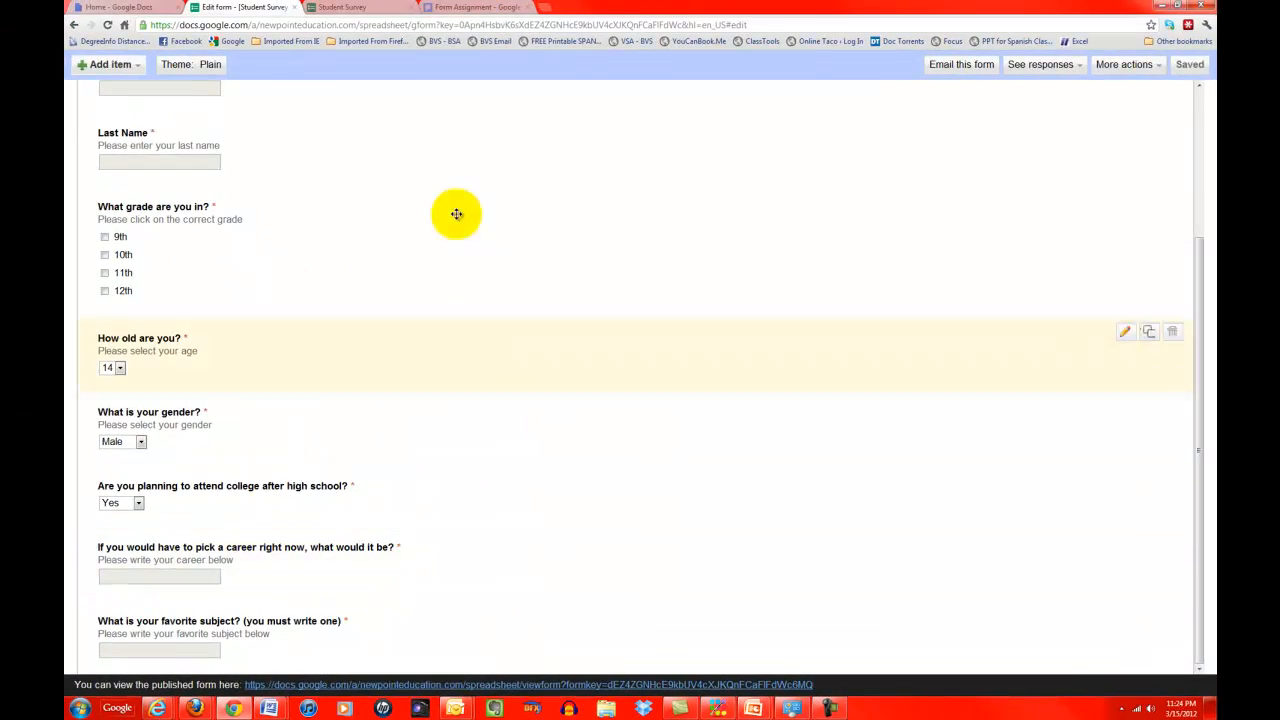
left_click(380, 10)
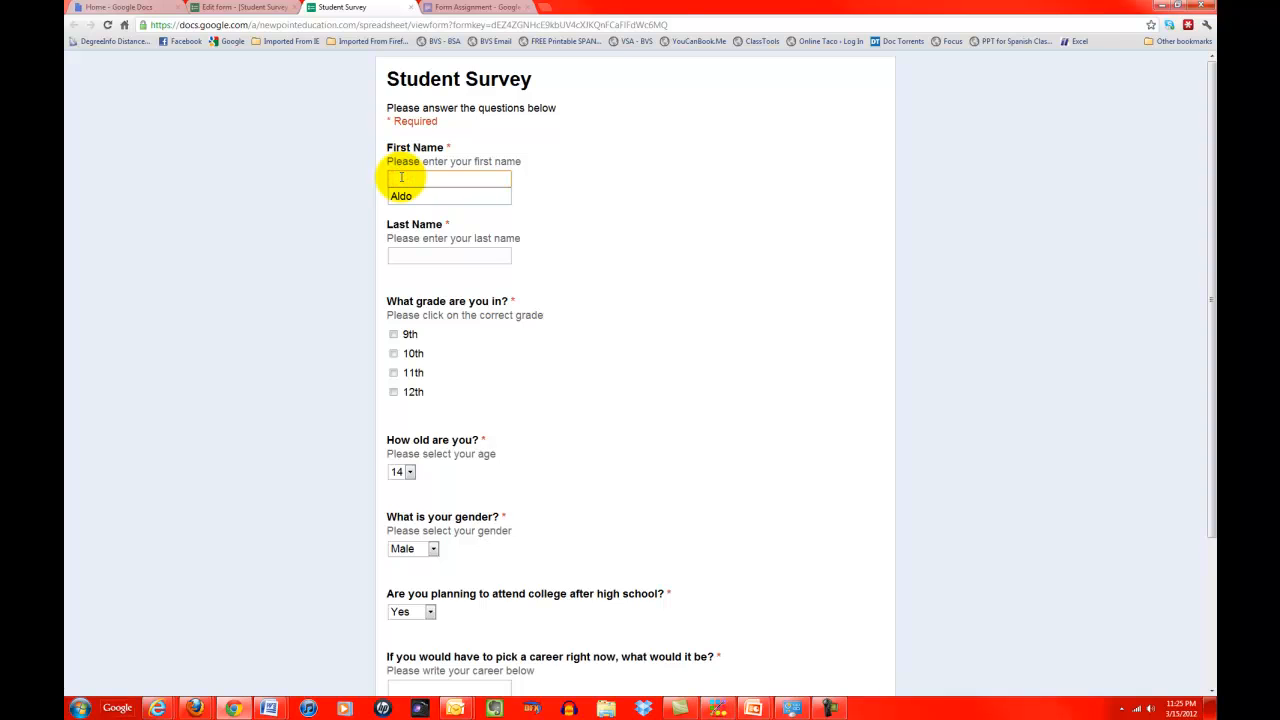
Step: Fill in the suggested first and last name, select grade 10th and age 16
key("Down")
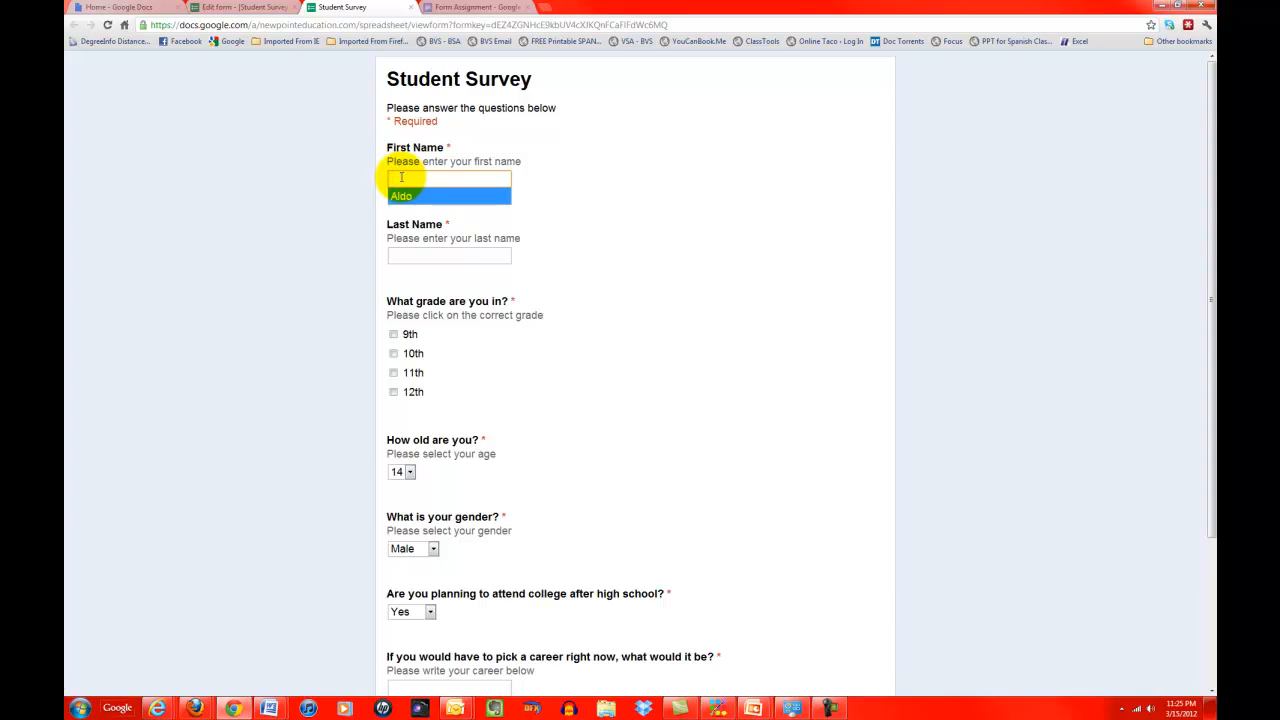
key("Return")
key("Tab")
type("R")
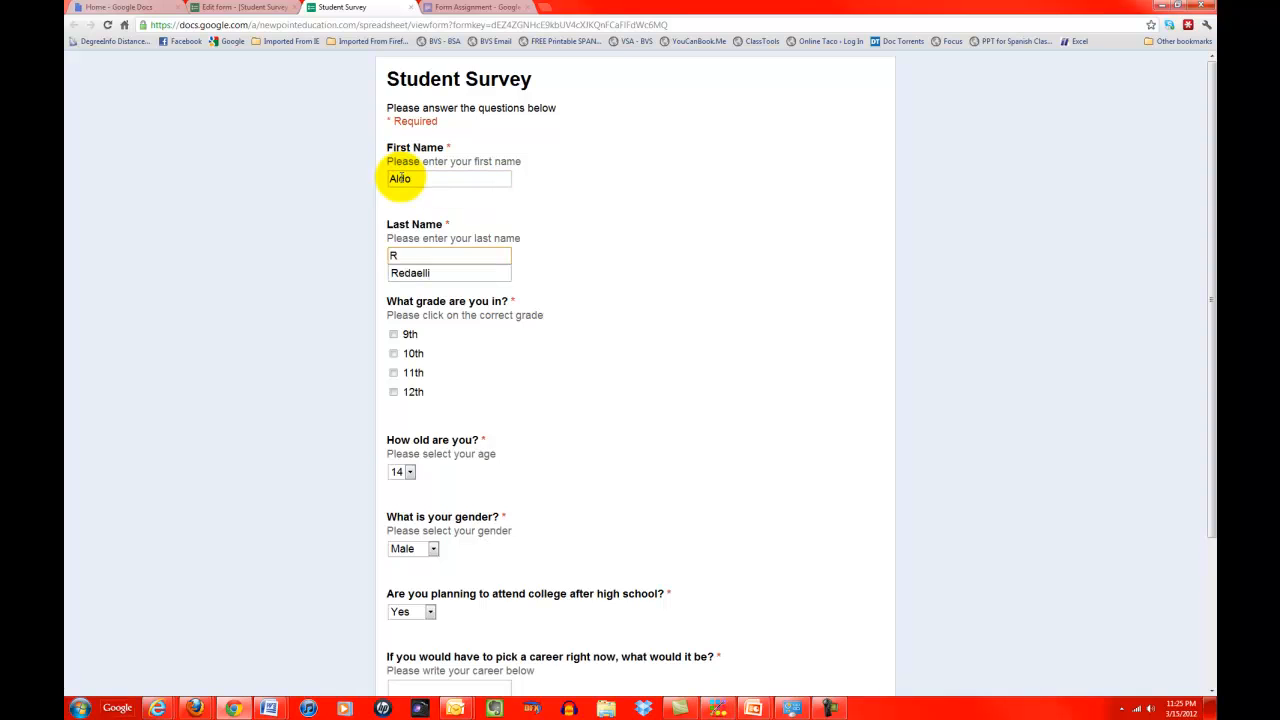
key("Down")
key("Return")
key("Tab")
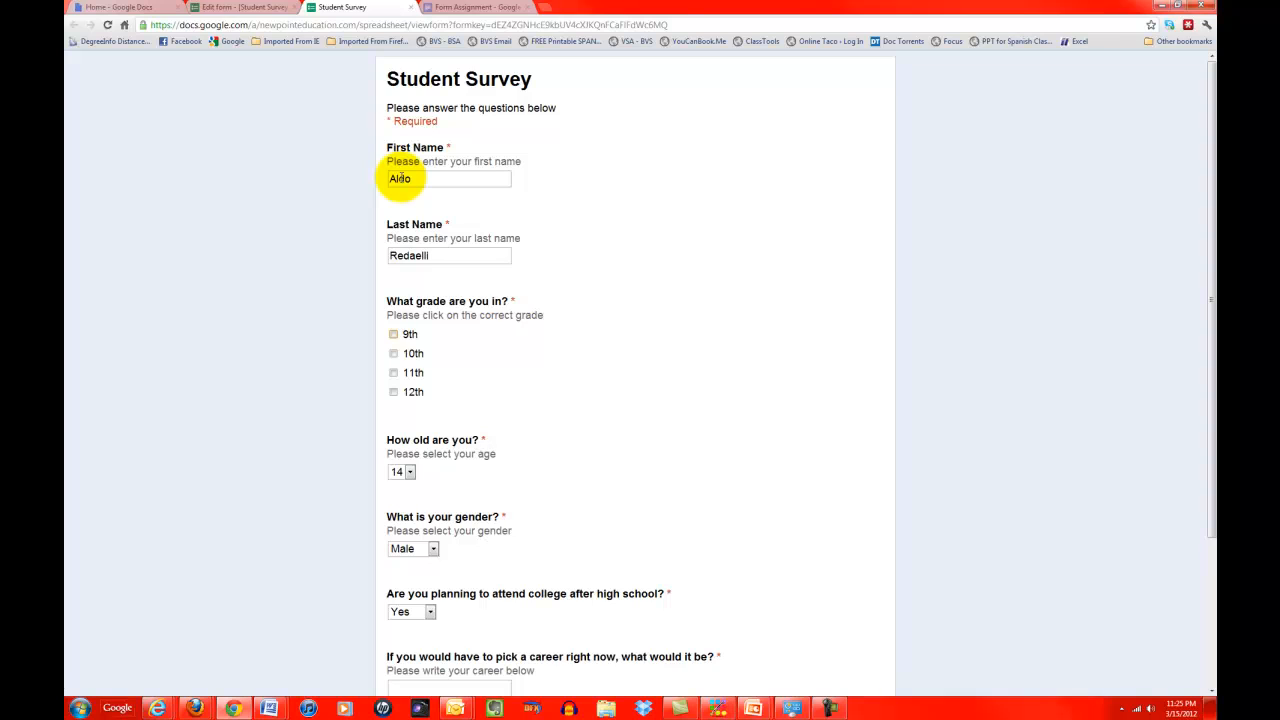
left_click(393, 353)
left_click(403, 471)
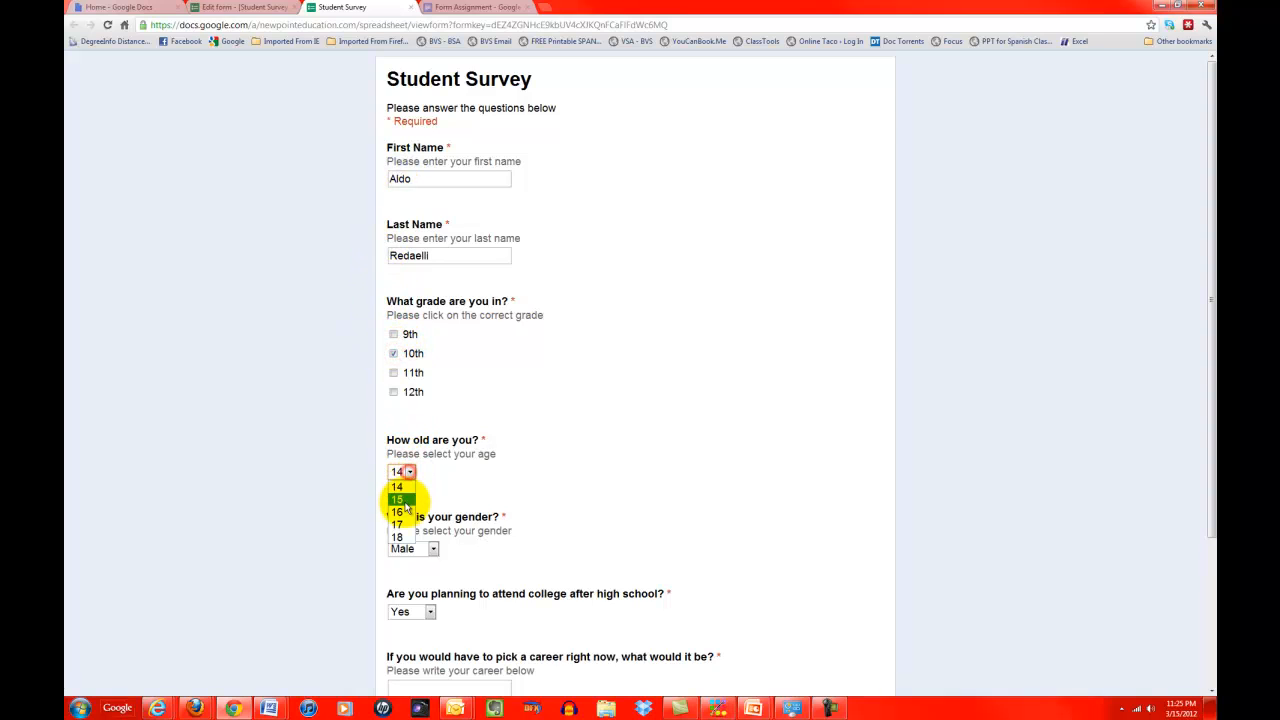
left_click(403, 505)
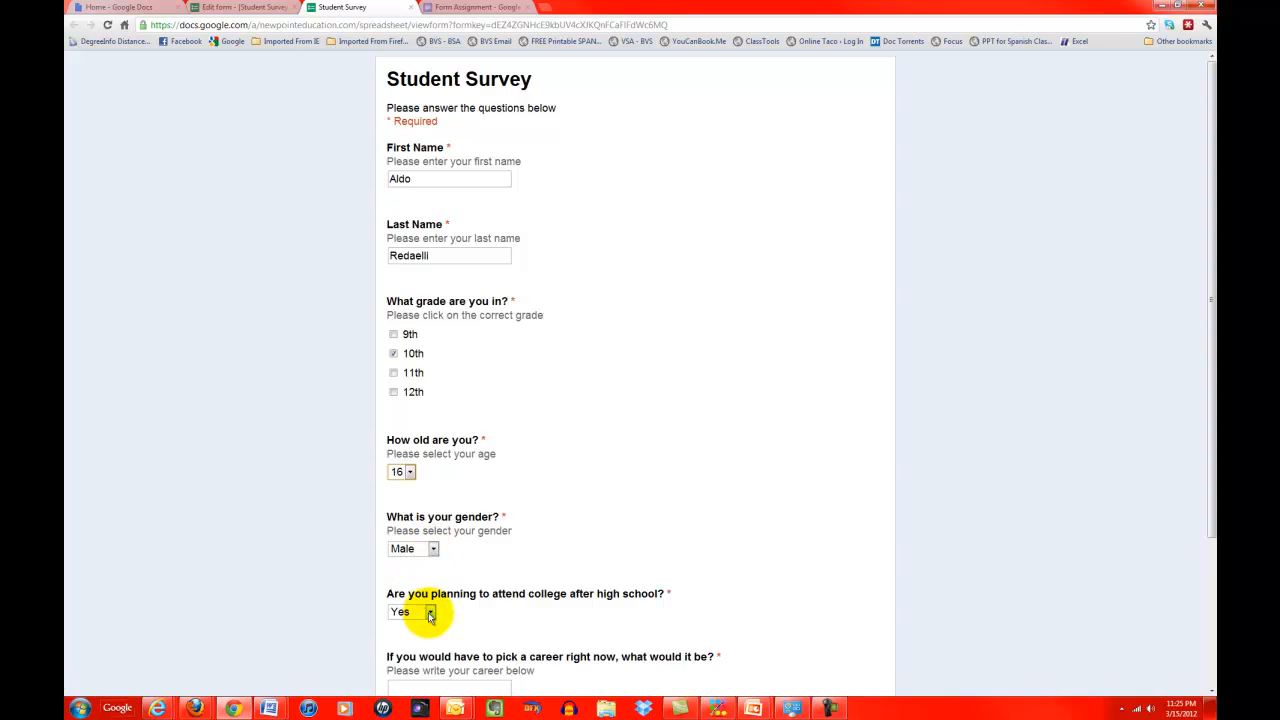
Step: Enter career Teacher and favorite subject Technology, then submit the test response
scroll(423, 625, "down", 3)
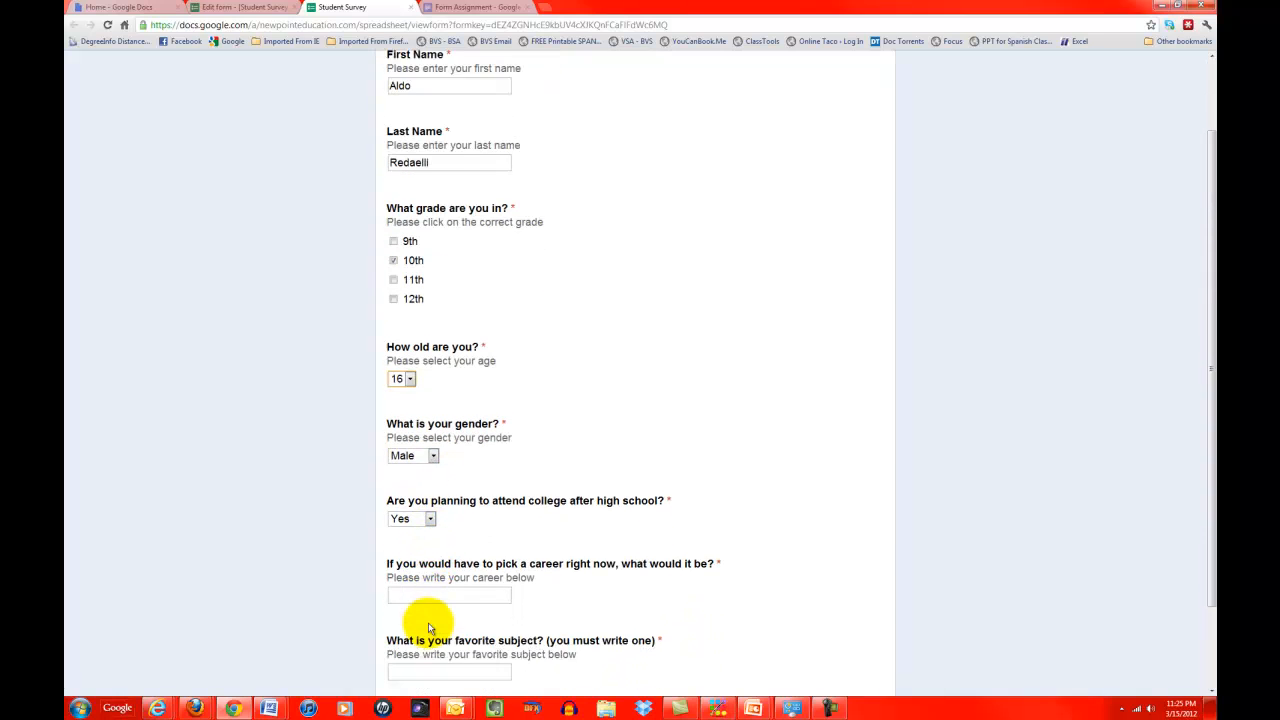
left_click(402, 570)
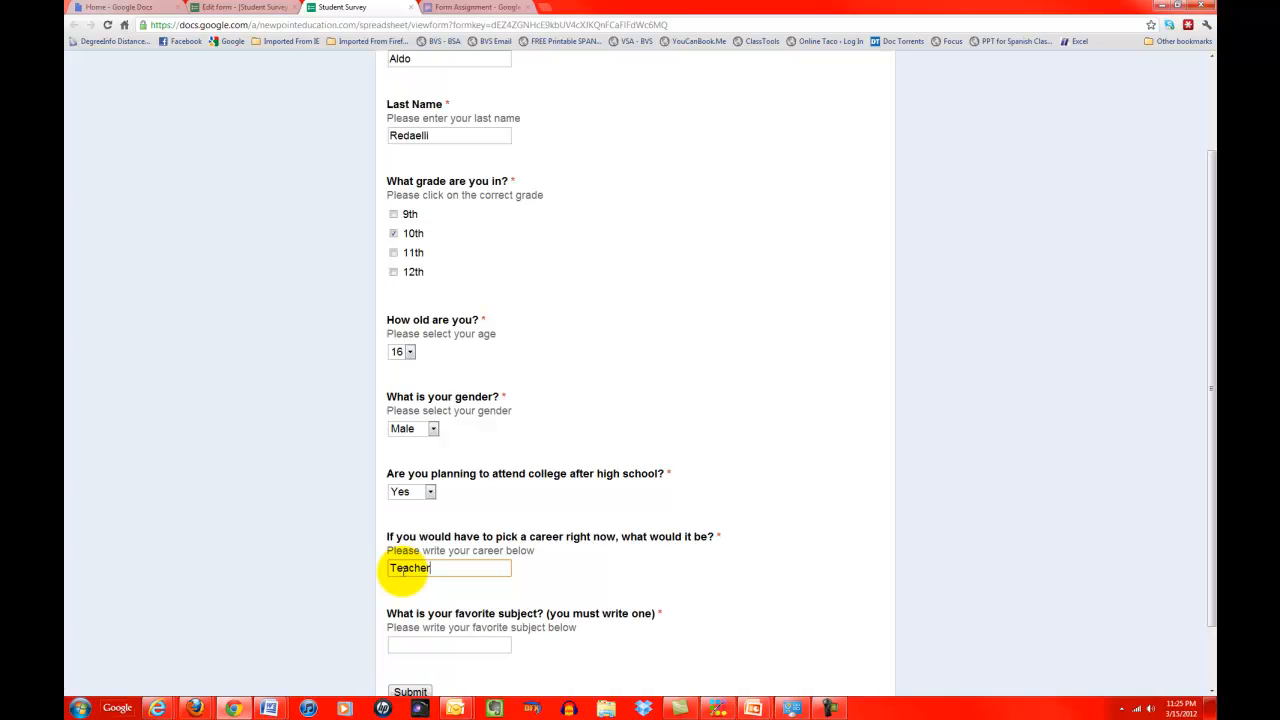
left_click(397, 642)
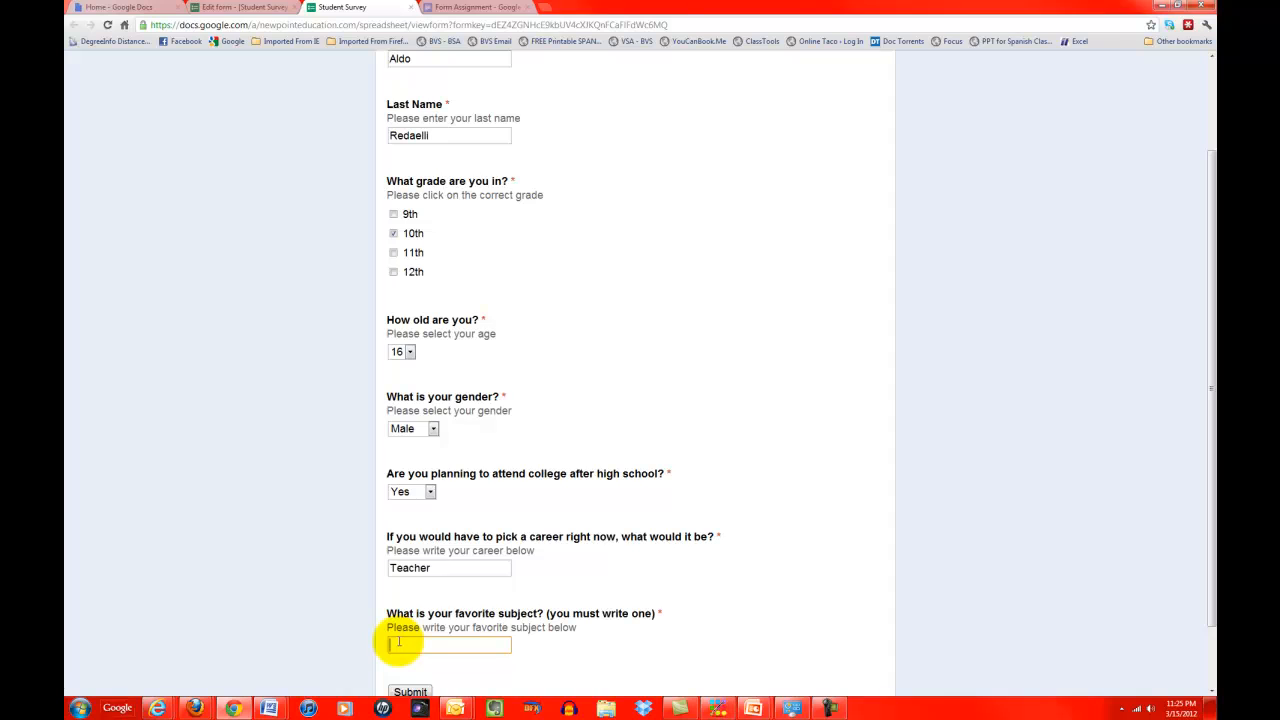
type("Technology")
key("Tab")
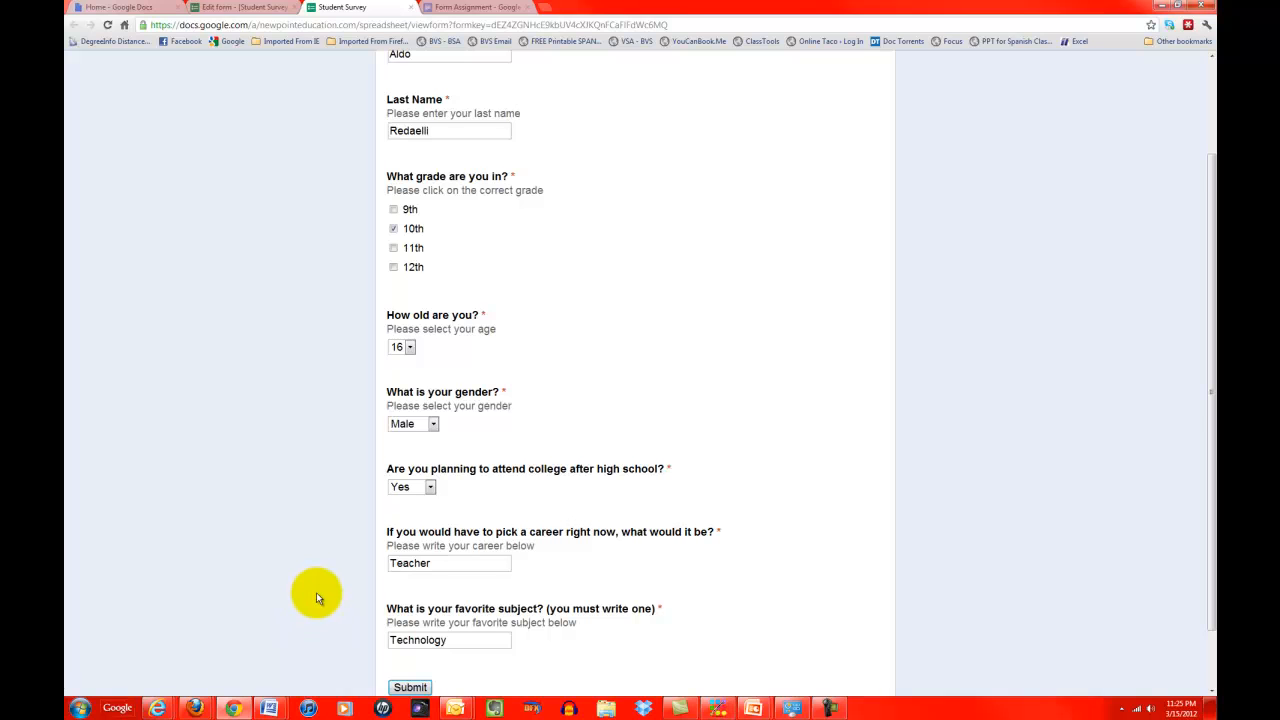
scroll(316, 592, "down", 1)
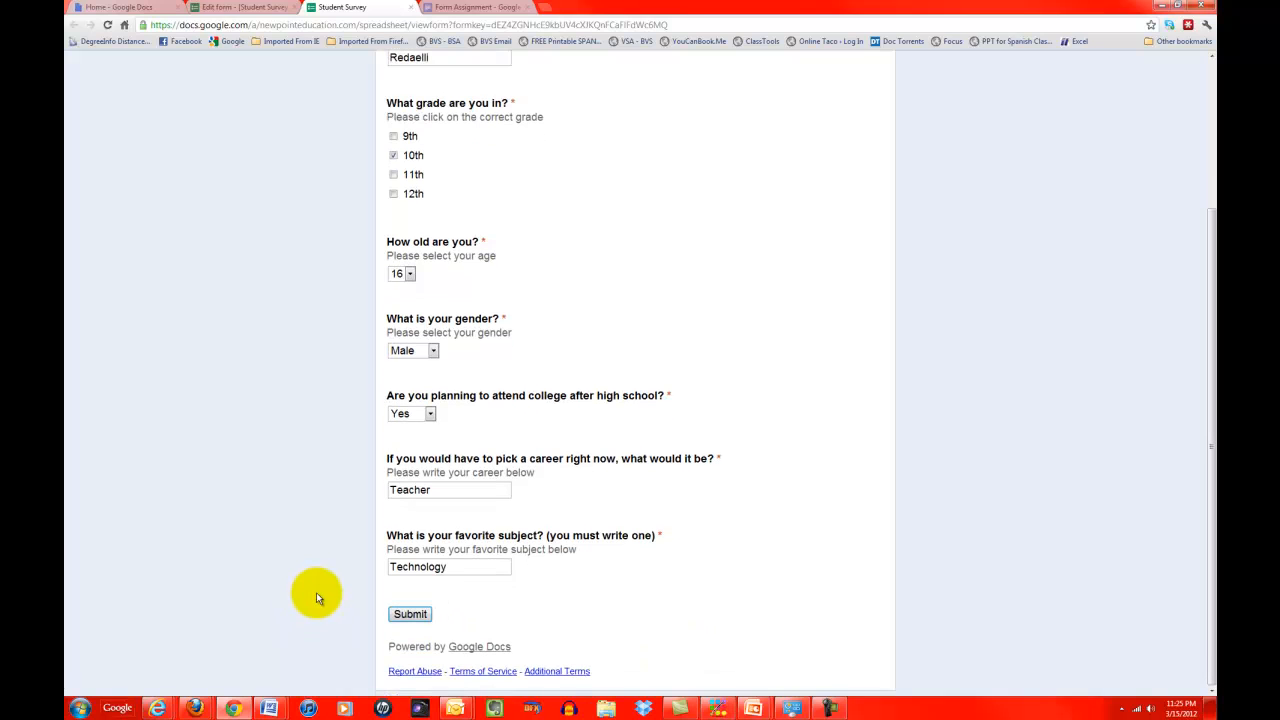
left_click(418, 614)
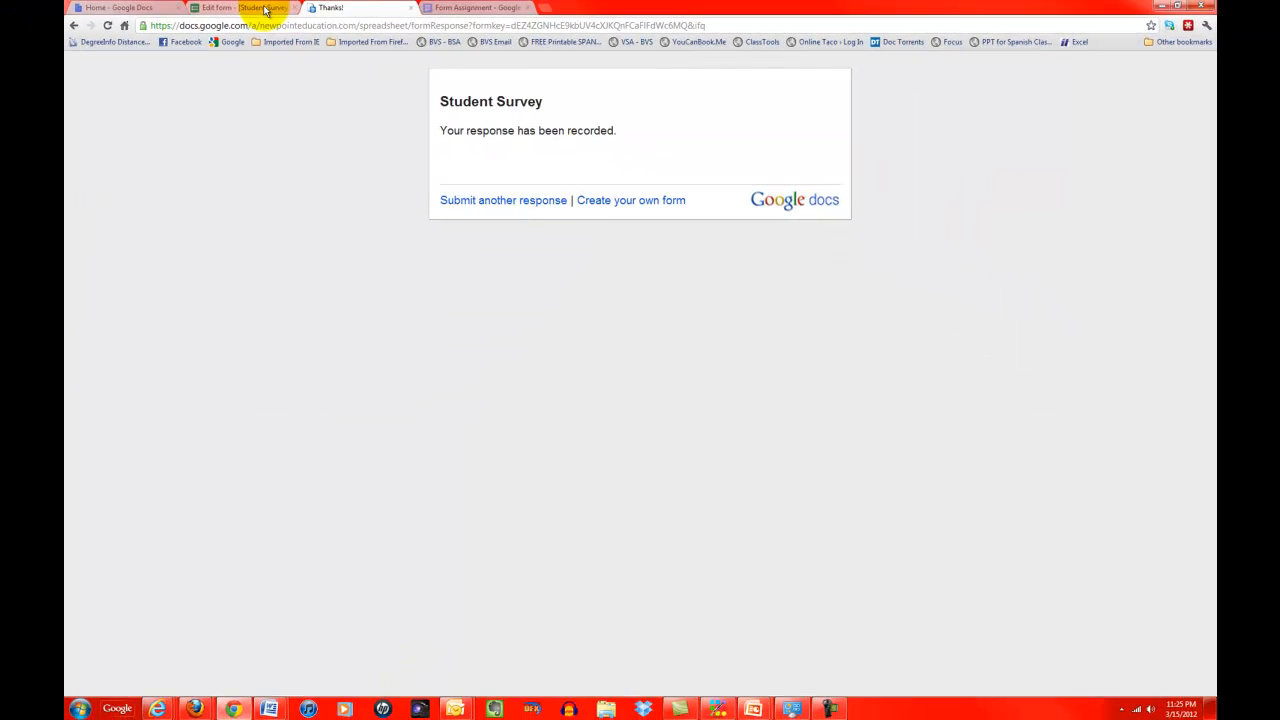
Step: Return to the form editor and open the Student Survey response summary
left_click(262, 8)
scroll(580, 248, "up", 4)
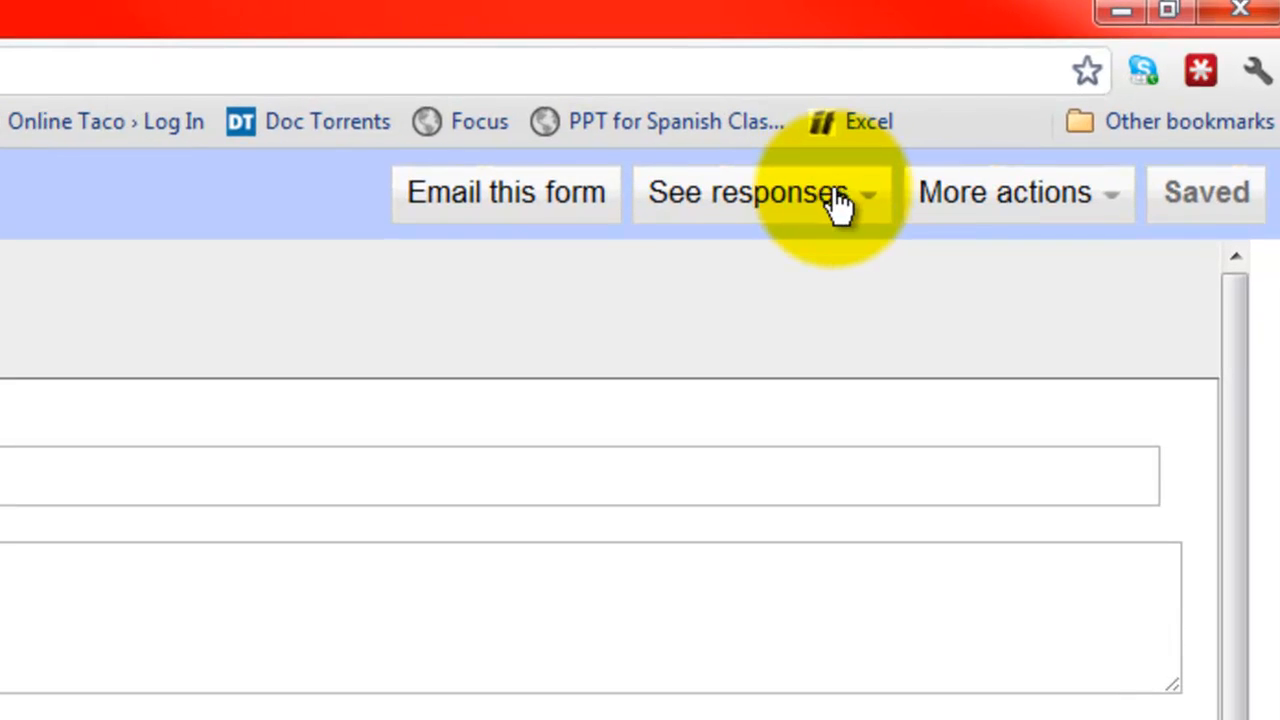
left_click(1035, 79)
left_click(837, 198)
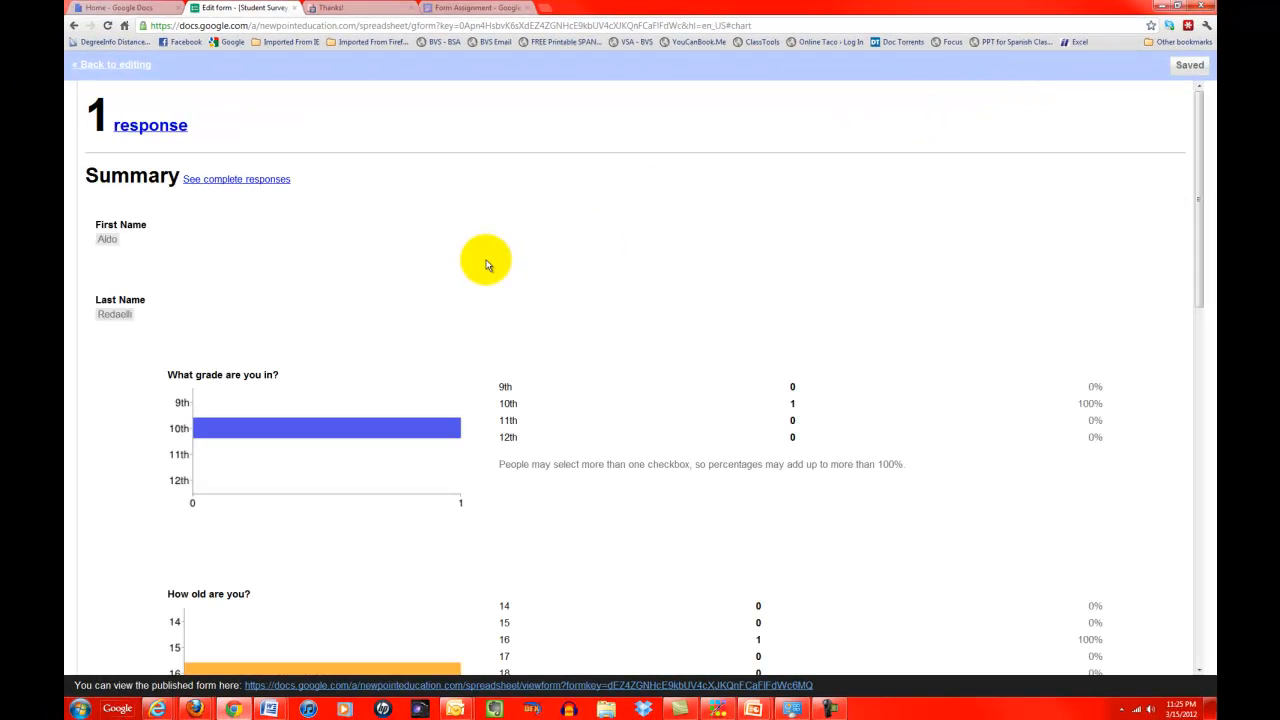
scroll(487, 264, "down", 2)
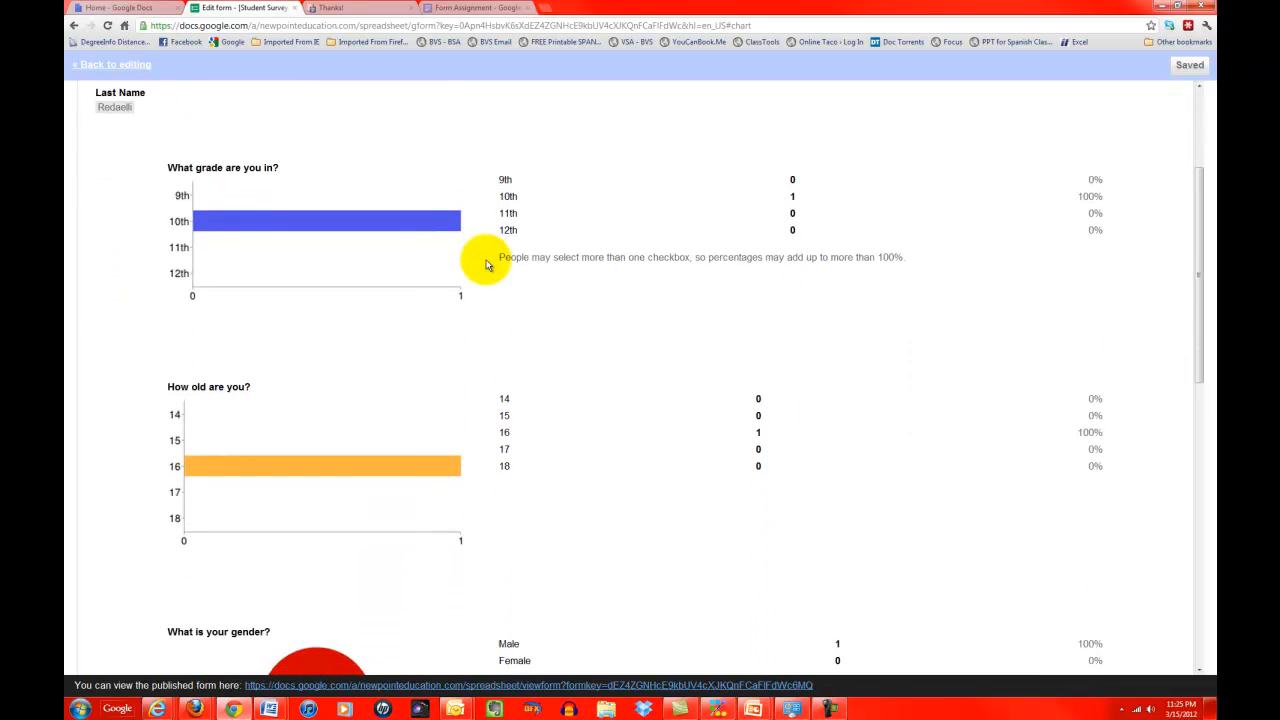
scroll(487, 262, "up", 1)
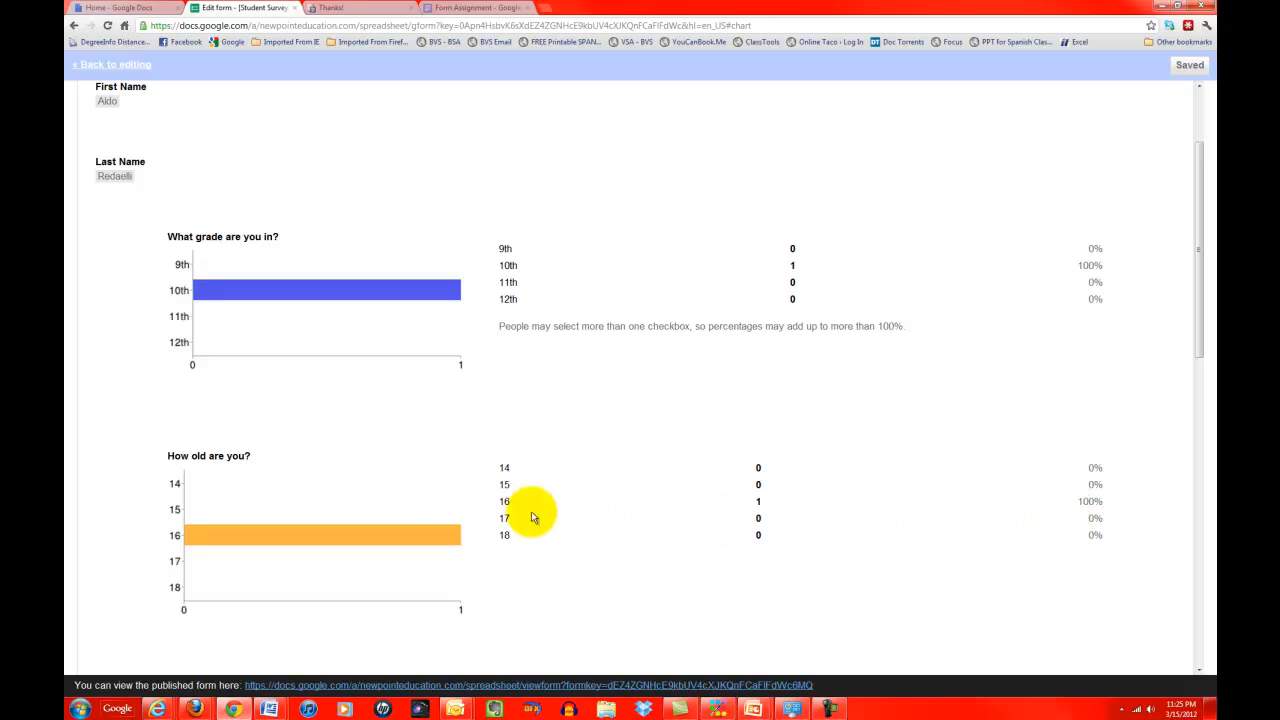
scroll(448, 535, "down", 3)
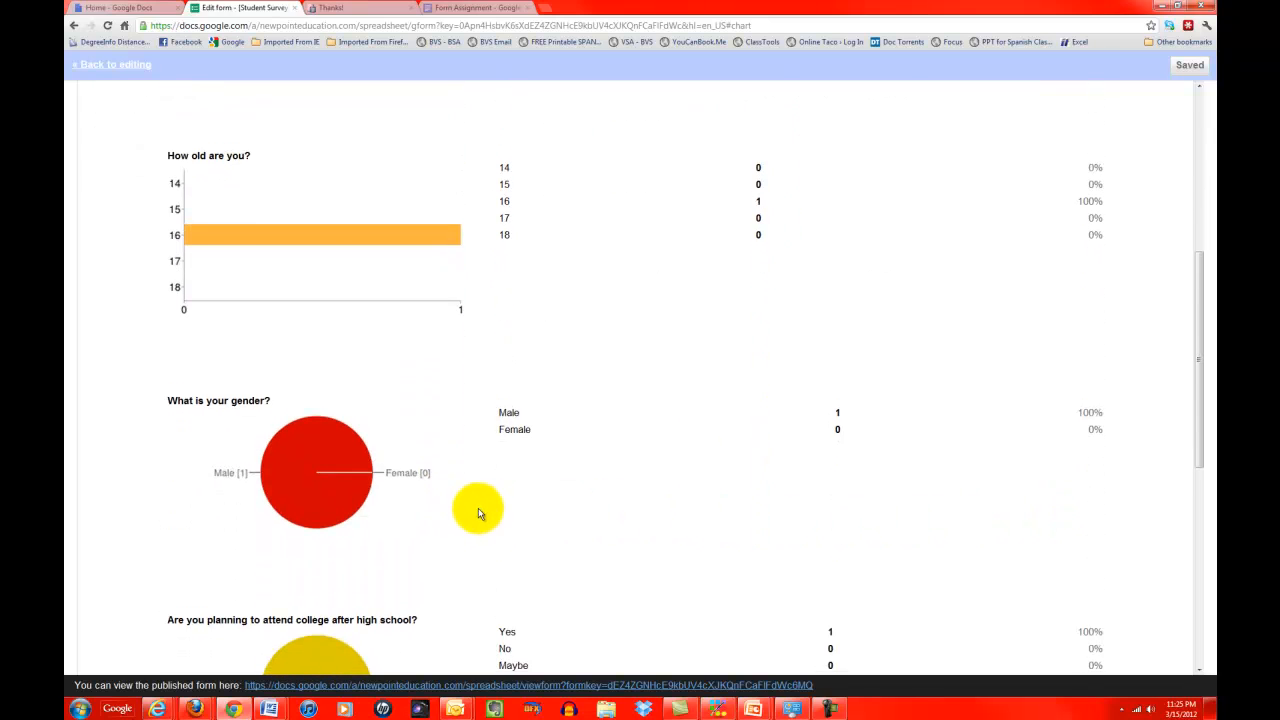
Step: Scroll through the one-response summary charts, then go back to the form editor
scroll(717, 508, "down", 2)
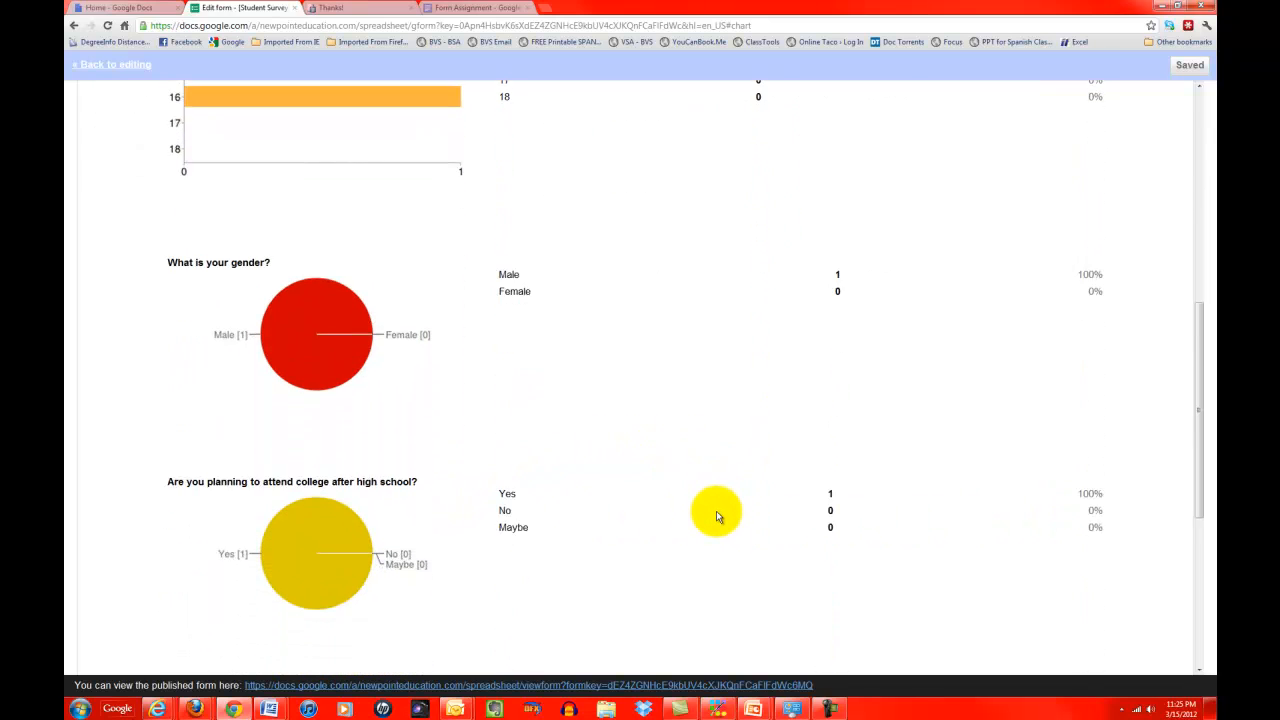
scroll(717, 517, "down", 3)
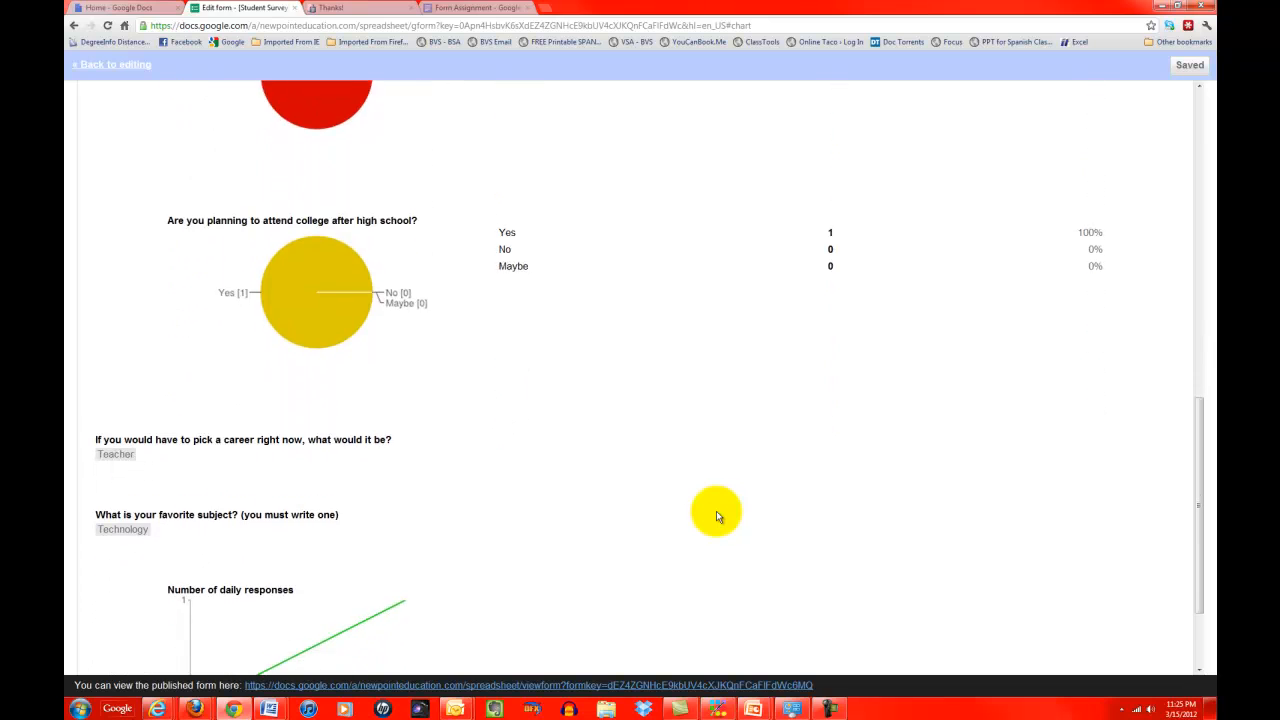
scroll(704, 512, "down", 1)
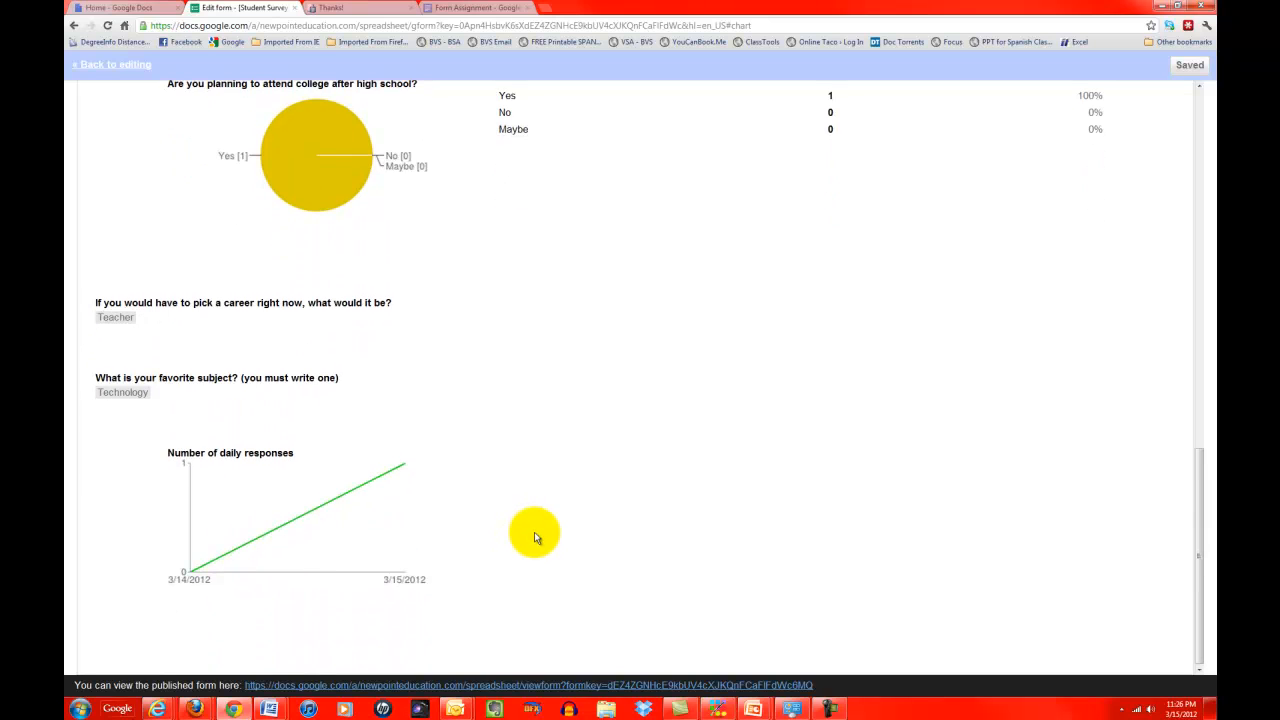
scroll(534, 538, "up", 12)
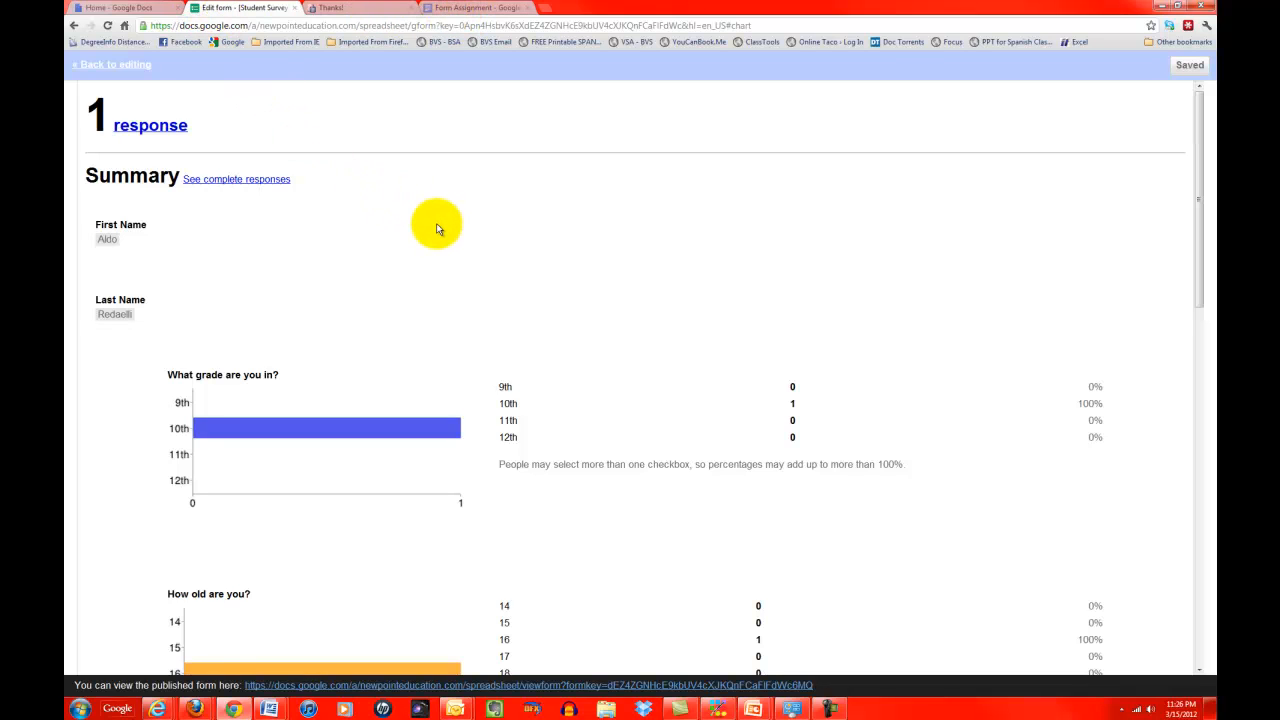
scroll(436, 229, "down", 15)
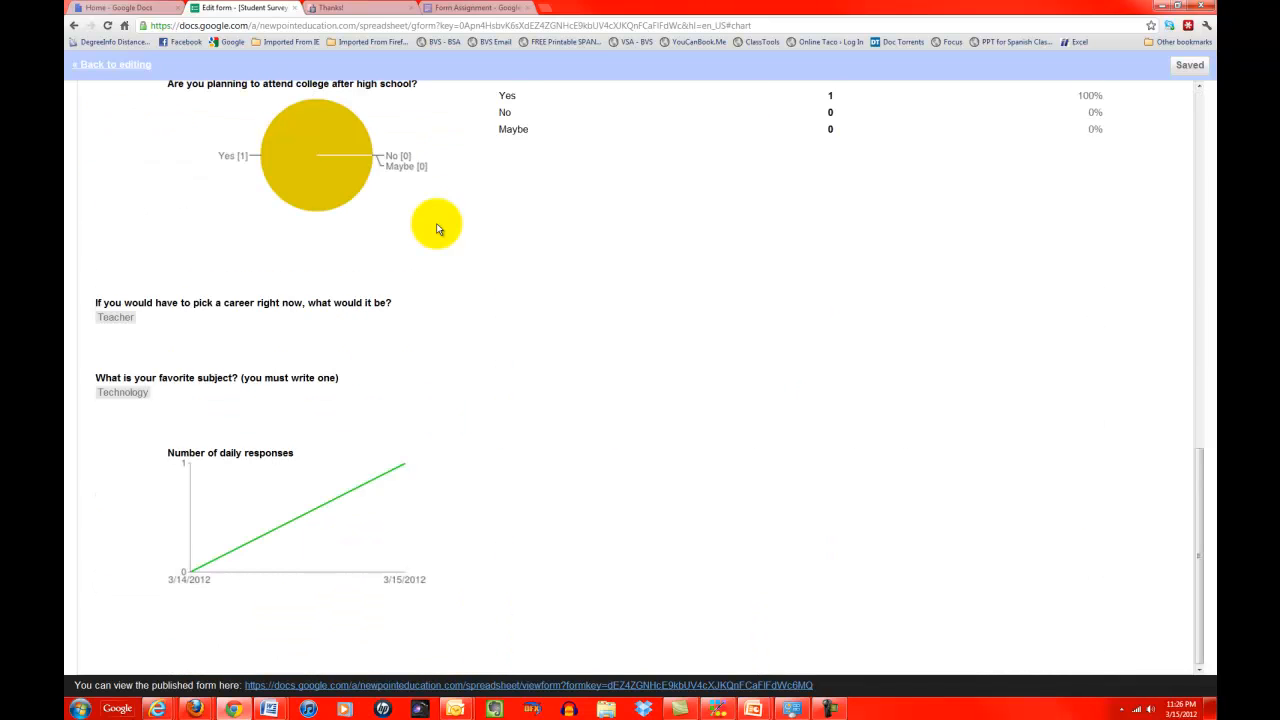
scroll(436, 229, "up", 15)
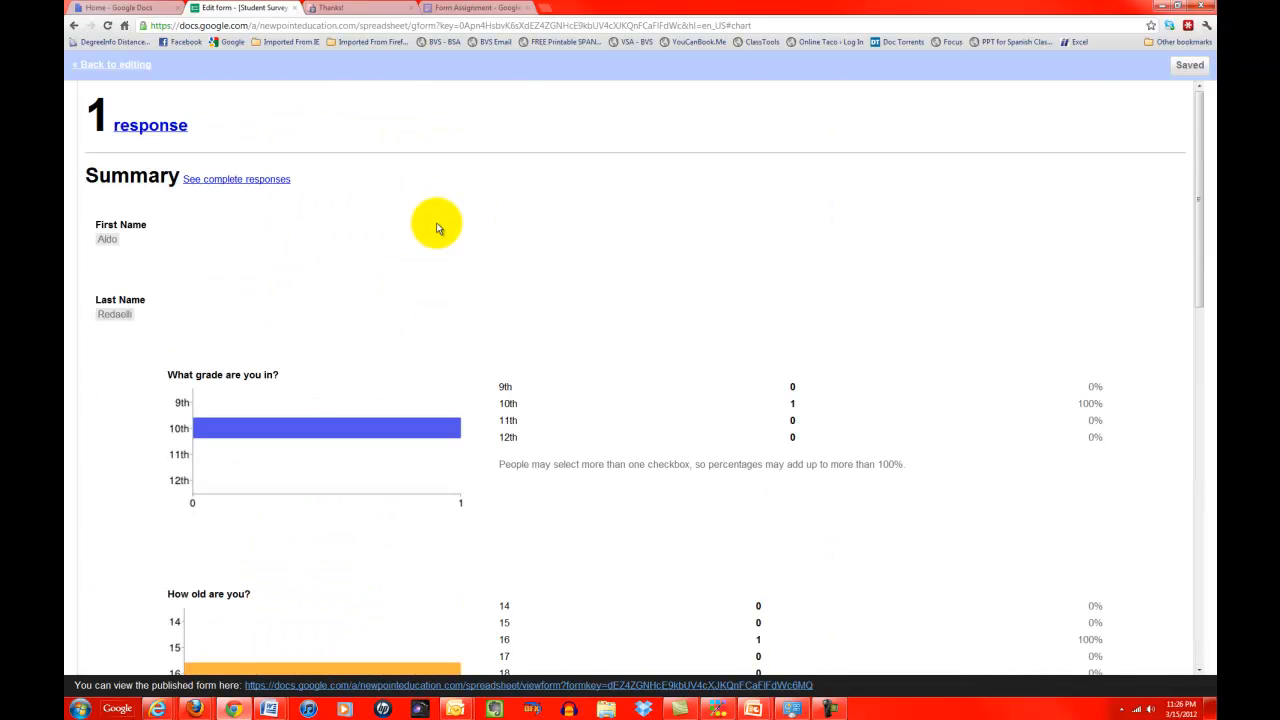
left_click(113, 64)
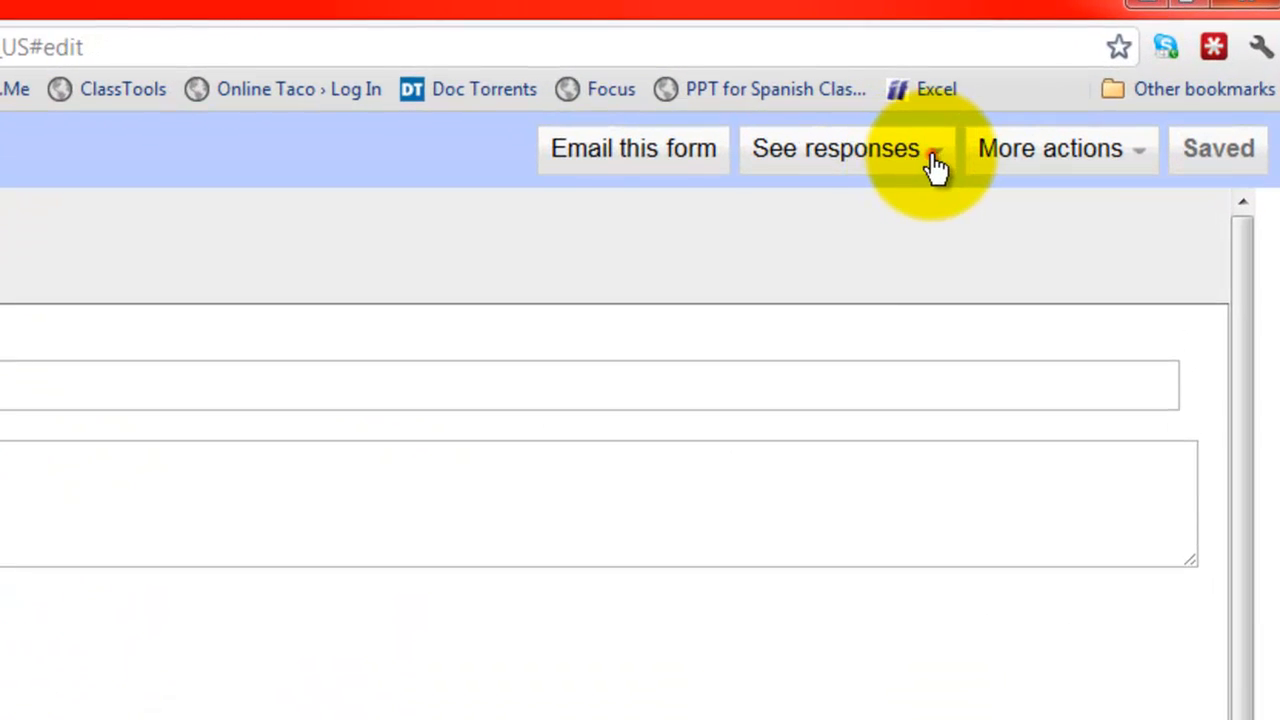
left_click(932, 167)
Step: Open the responses as a spreadsheet and inspect the name entries in cells B2 and C2
left_click(895, 238)
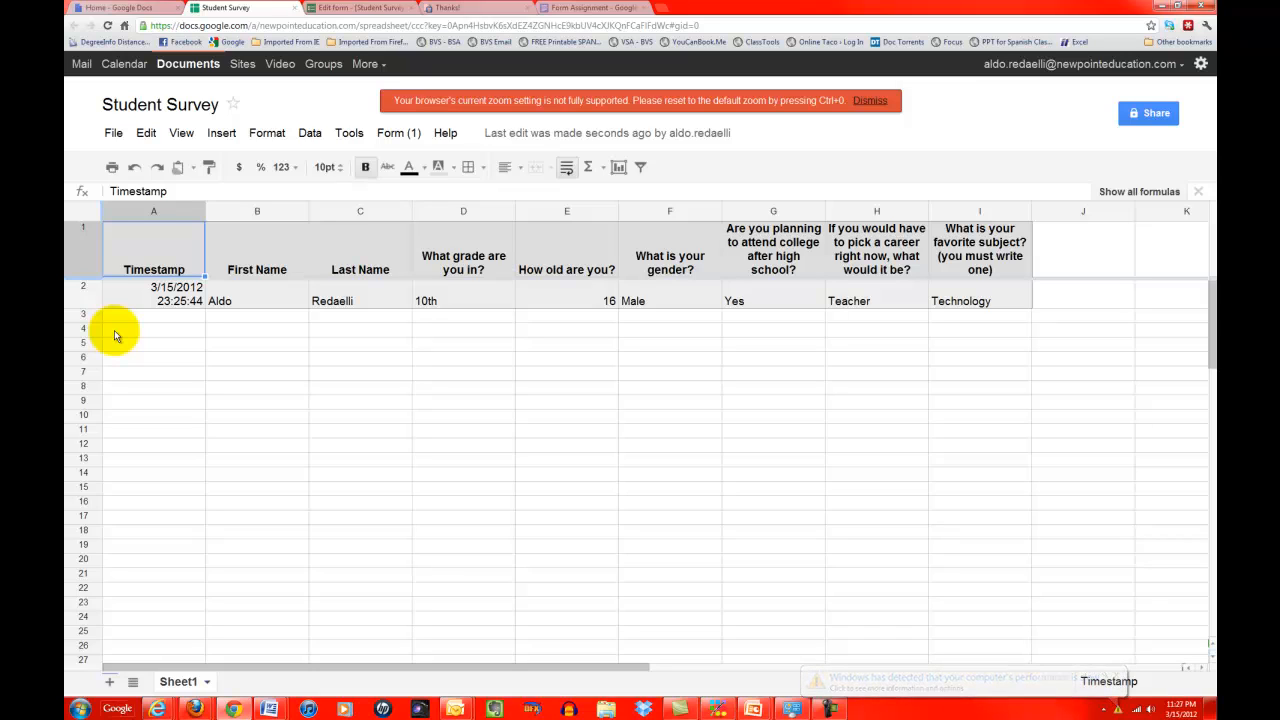
left_click(248, 293)
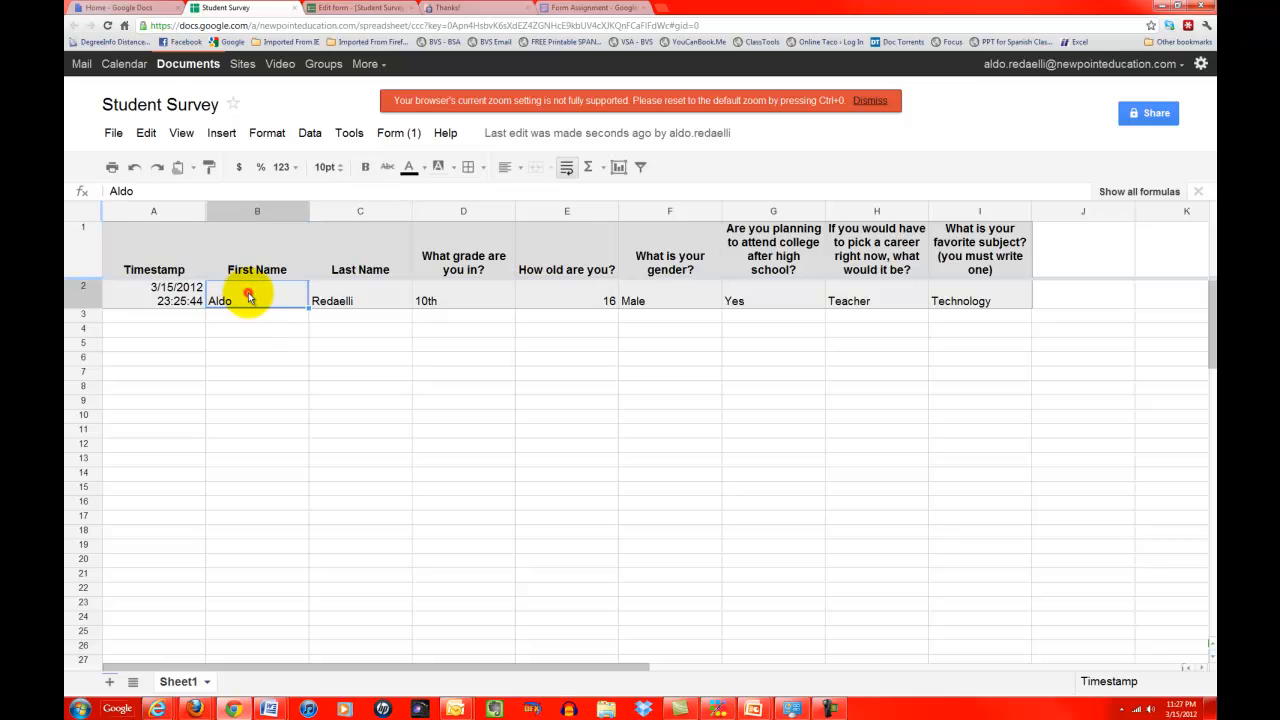
left_click(357, 300)
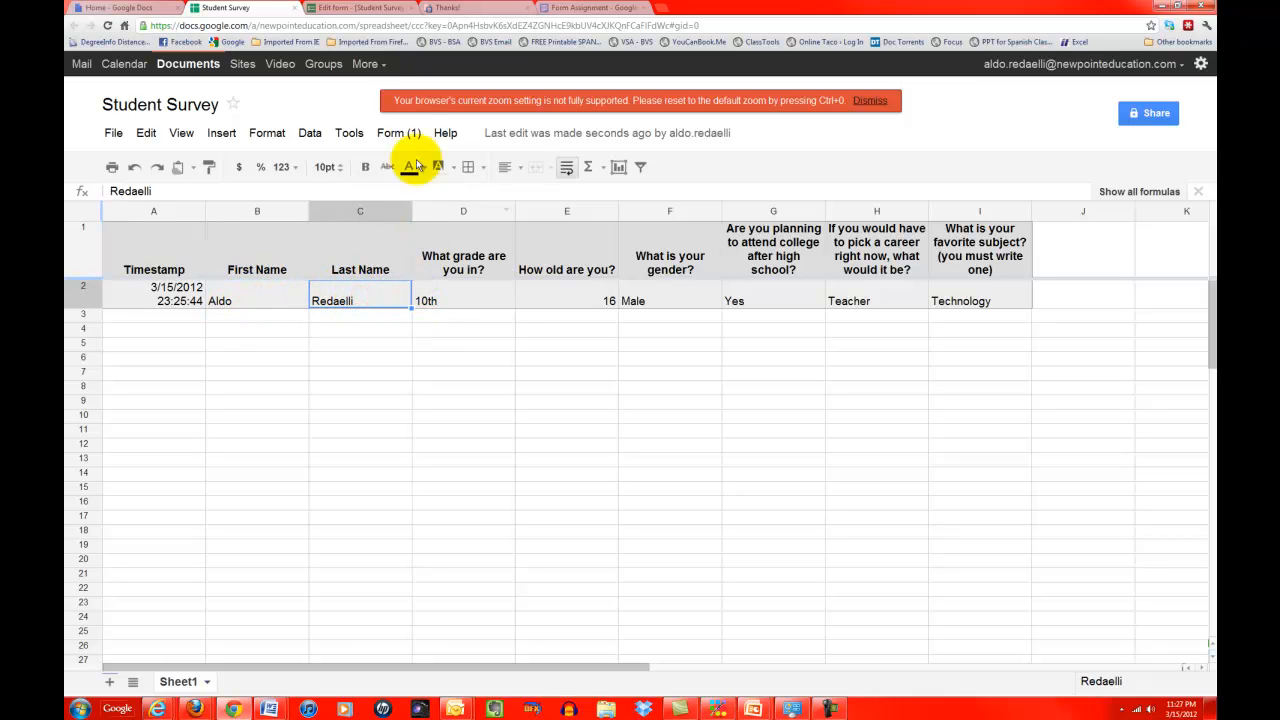
Step: Check the default 'Your response has been recorded.' thank-you page, then return to the form editor
left_click(352, 10)
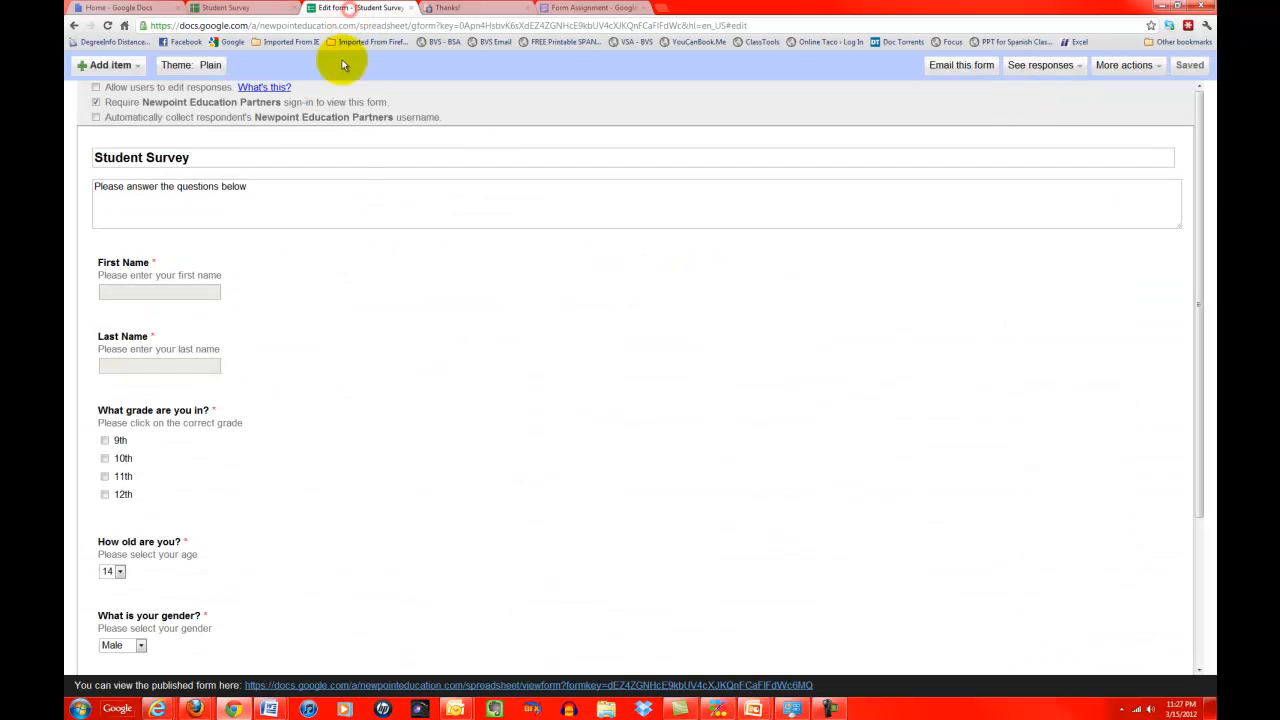
scroll(428, 398, "down", 5)
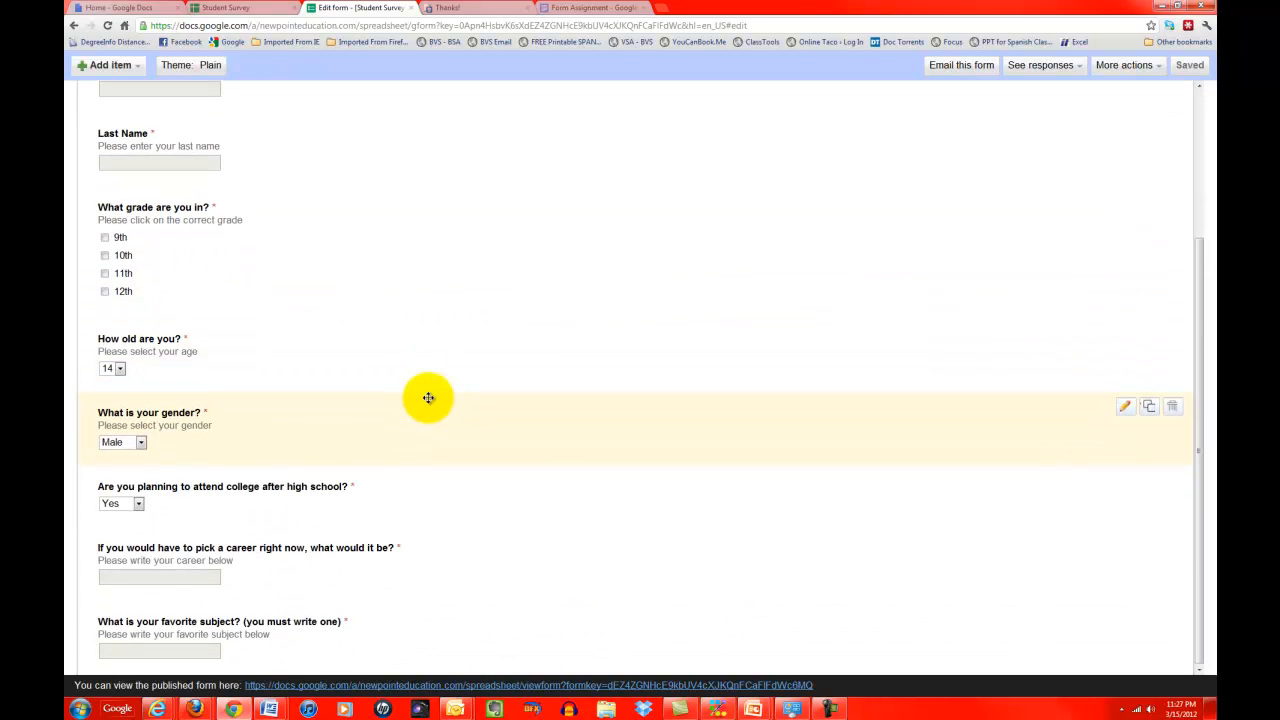
scroll(428, 398, "up", 5)
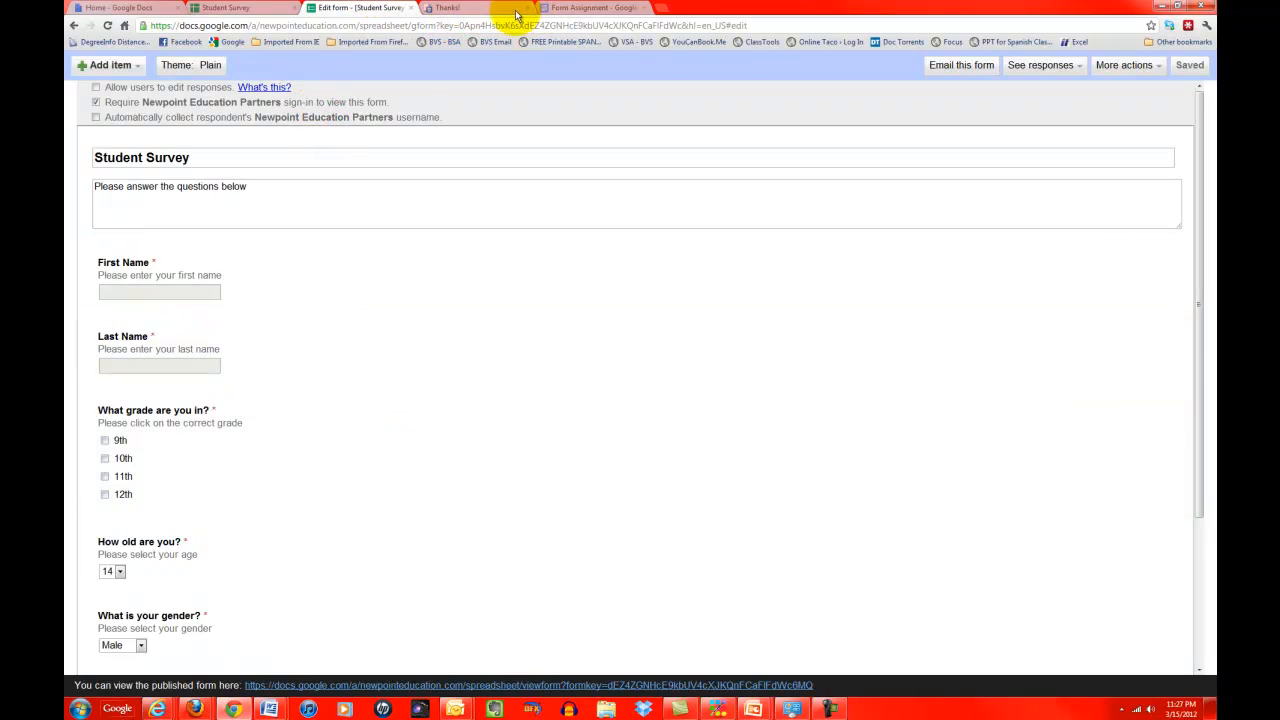
left_click(455, 8)
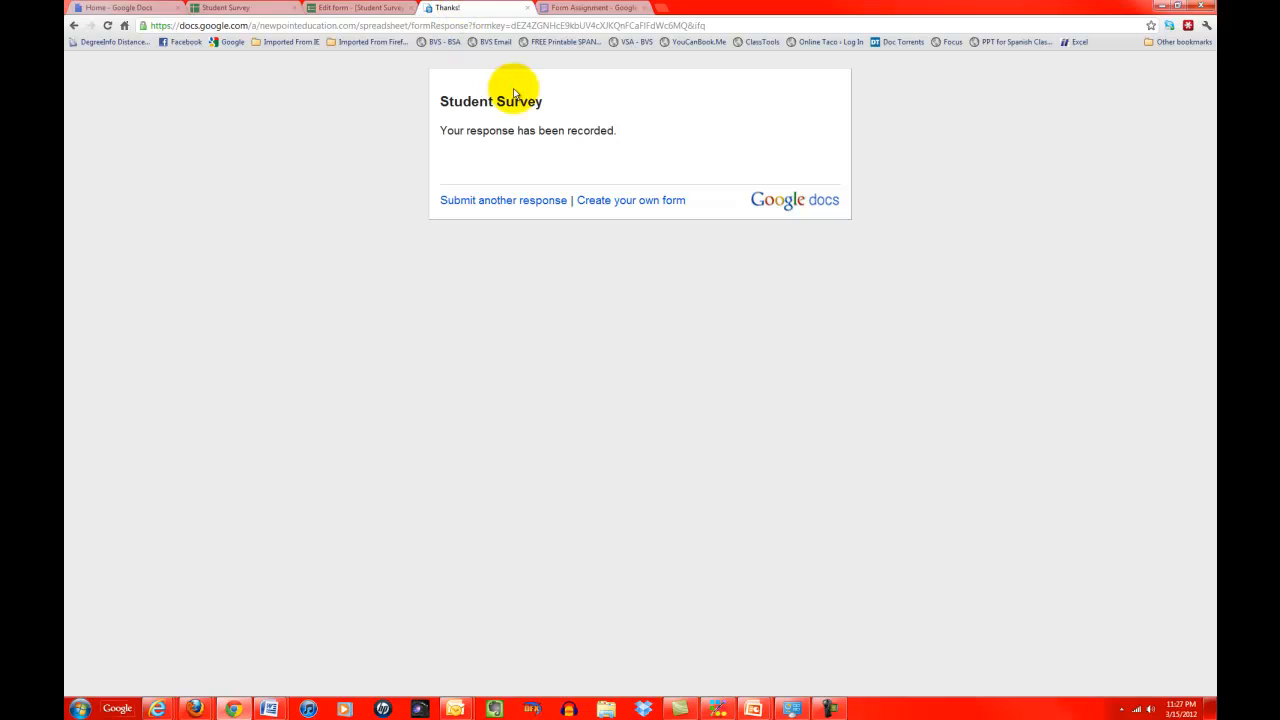
left_click(268, 9)
left_click(345, 9)
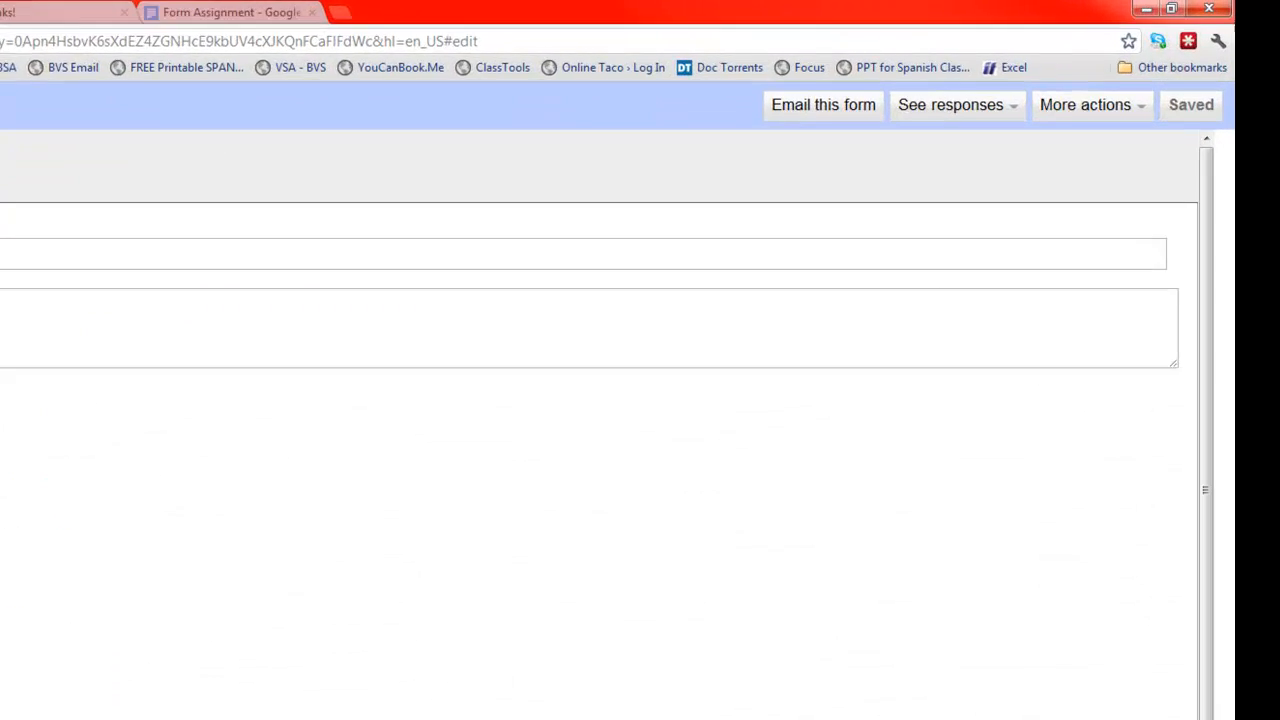
Step: Replace the confirmation with 'Thank you for answering my survey!' plus the teacher's signature, and save
left_click(1113, 110)
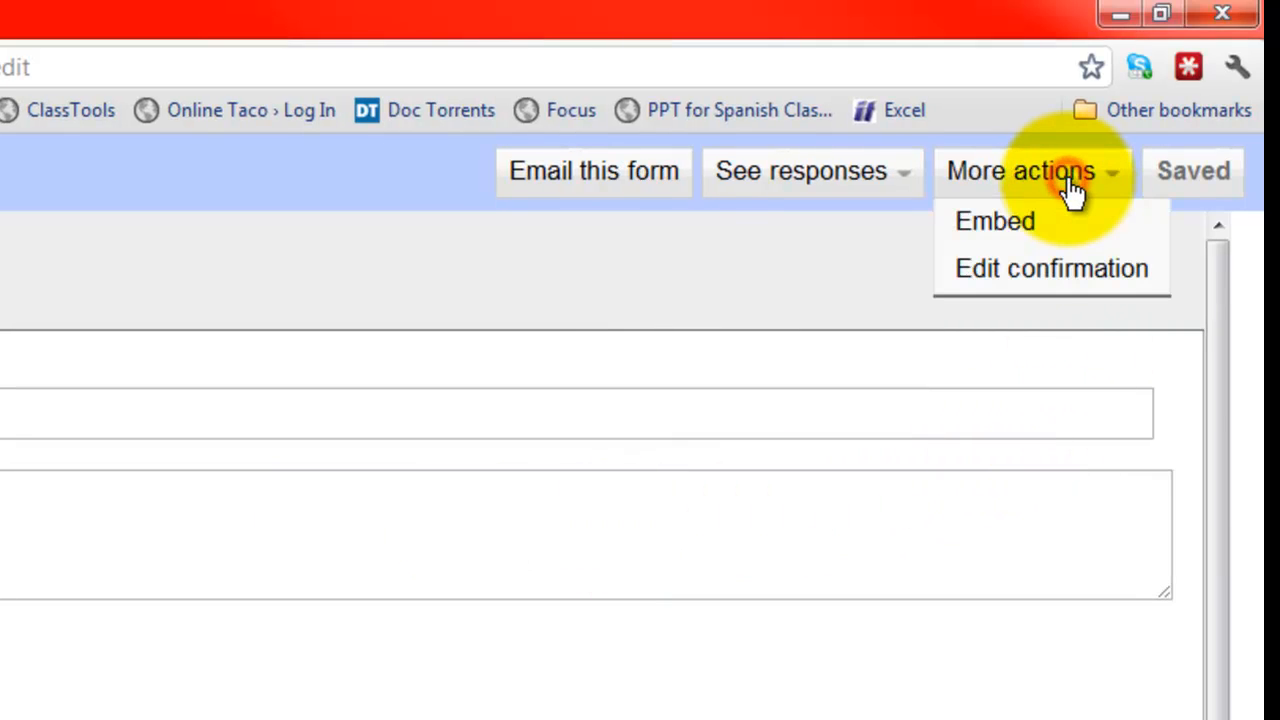
left_click(1060, 268)
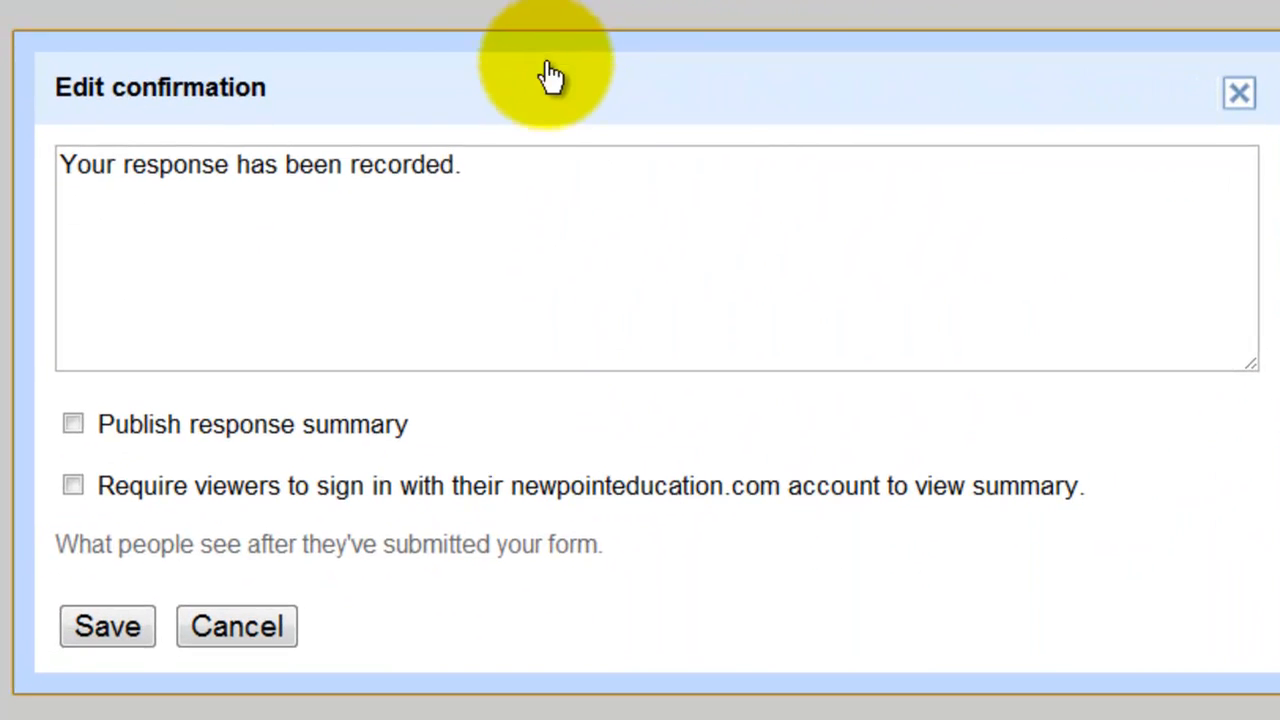
left_click(481, 166)
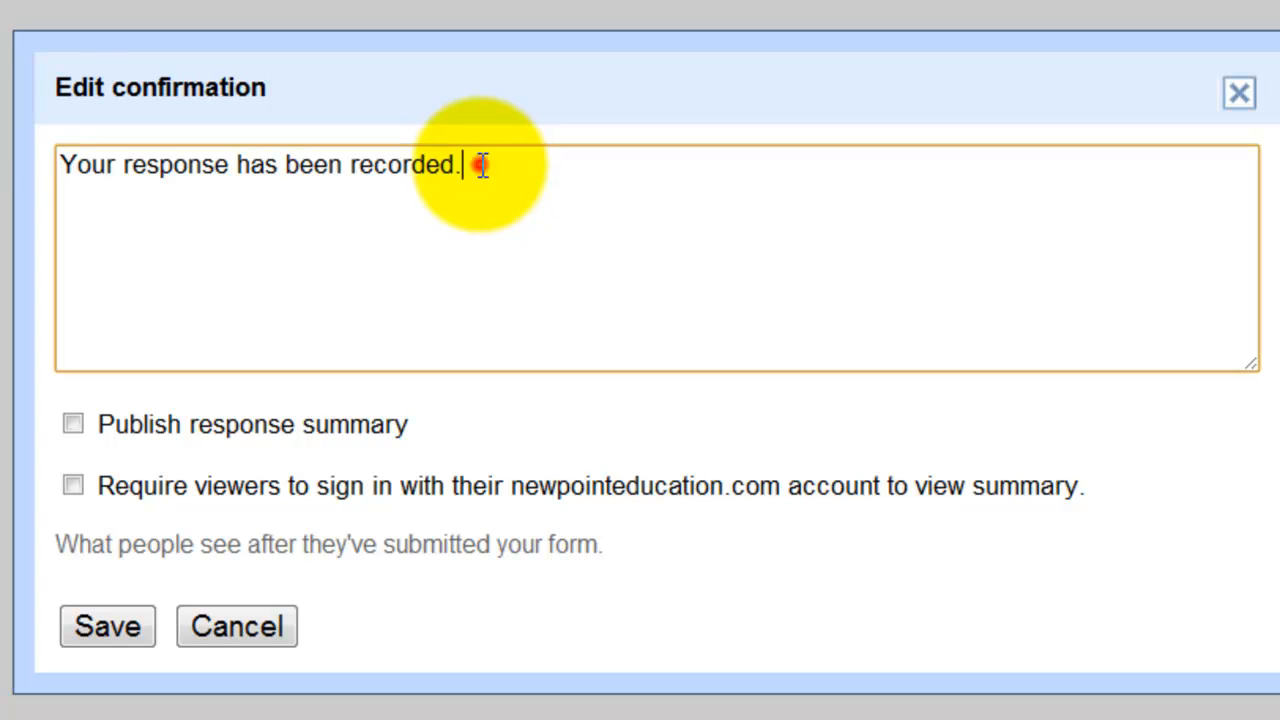
triple_click(481, 166)
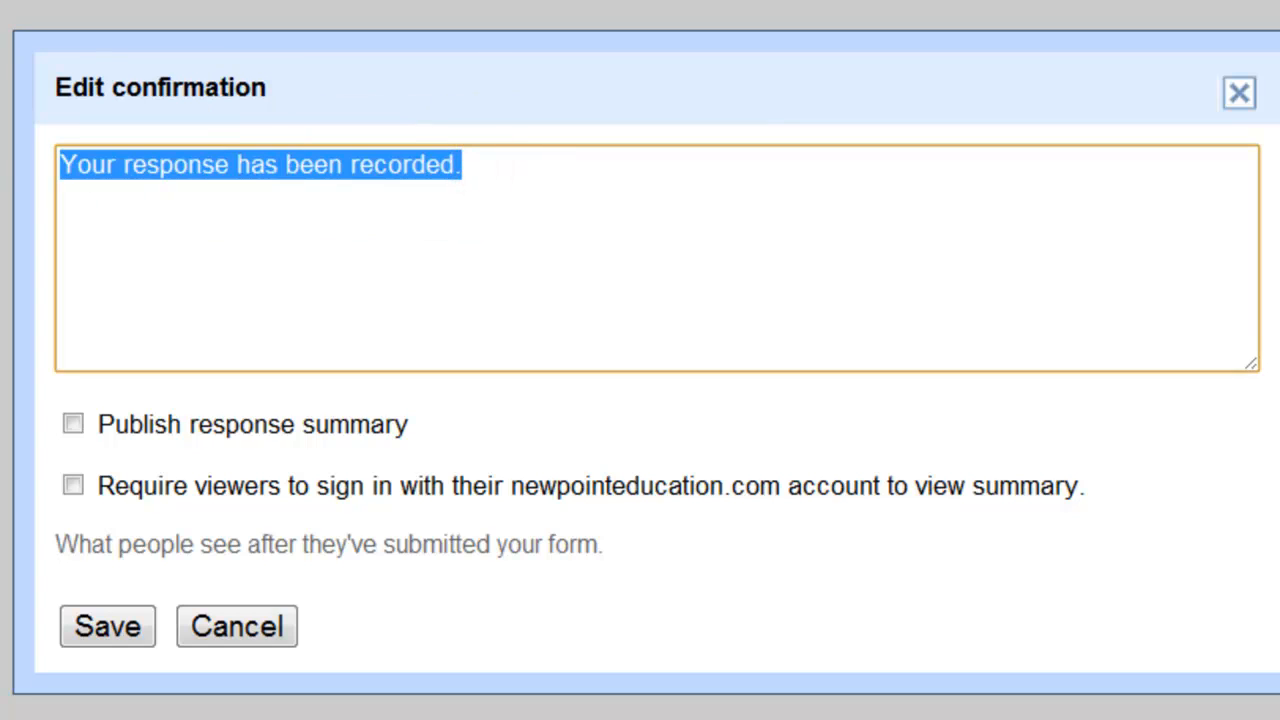
type("Thank you f")
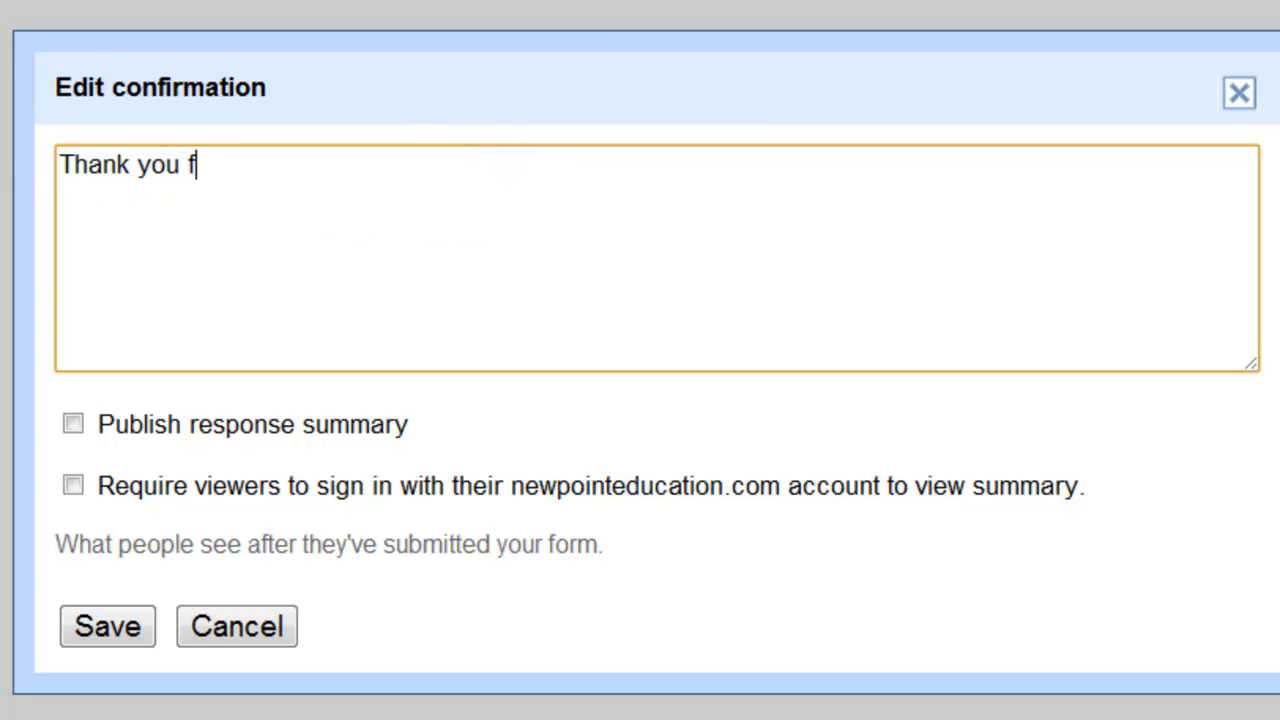
type("or answer")
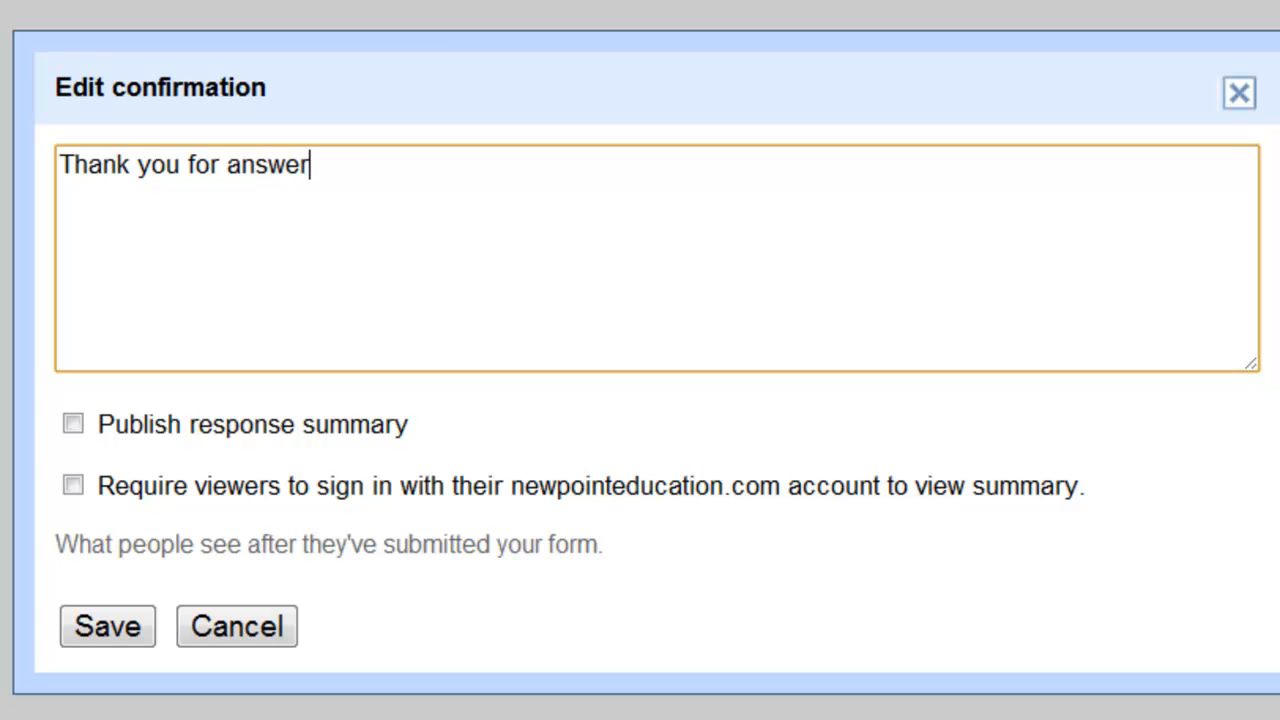
type("ing th")
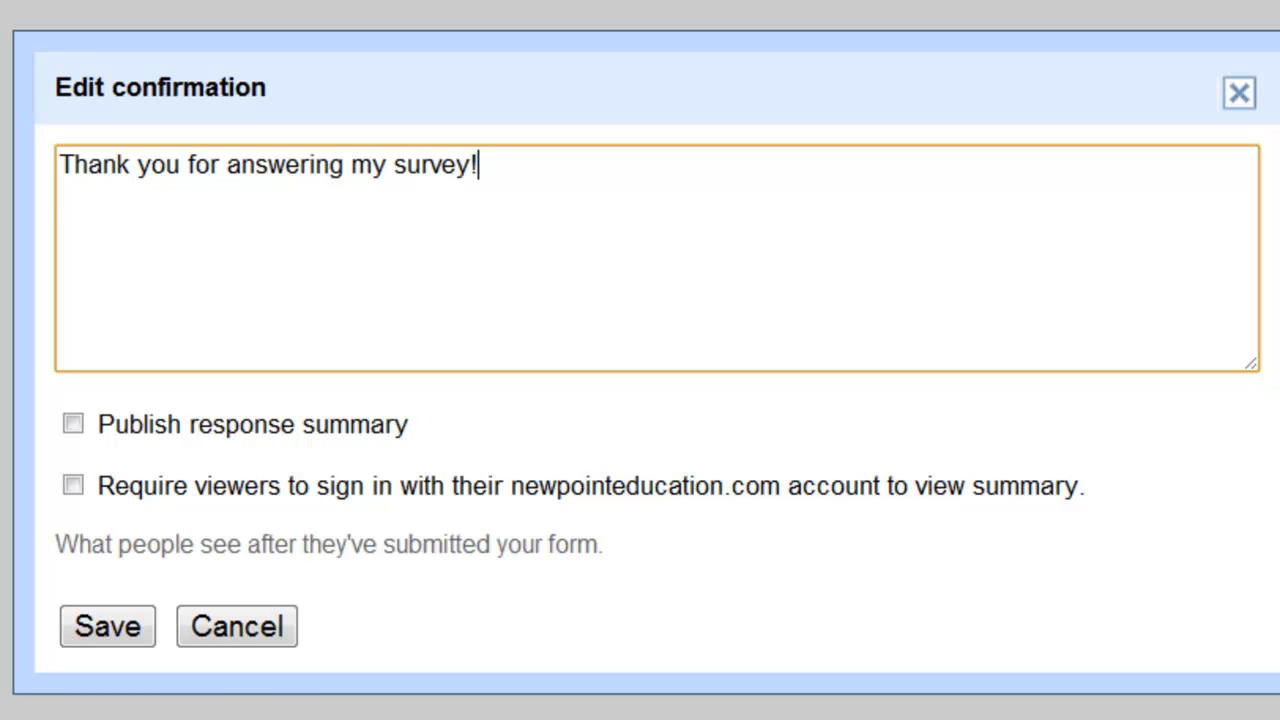
key("Return")
type("Mr. R")
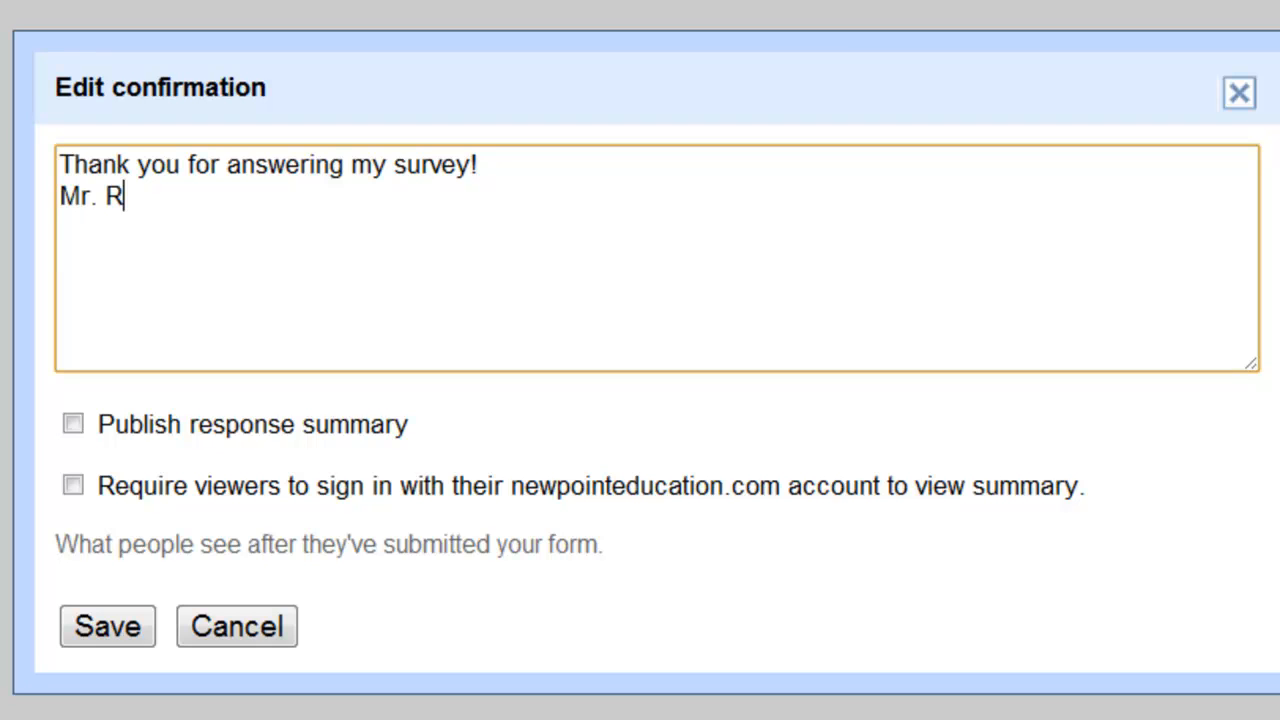
type("edaelli")
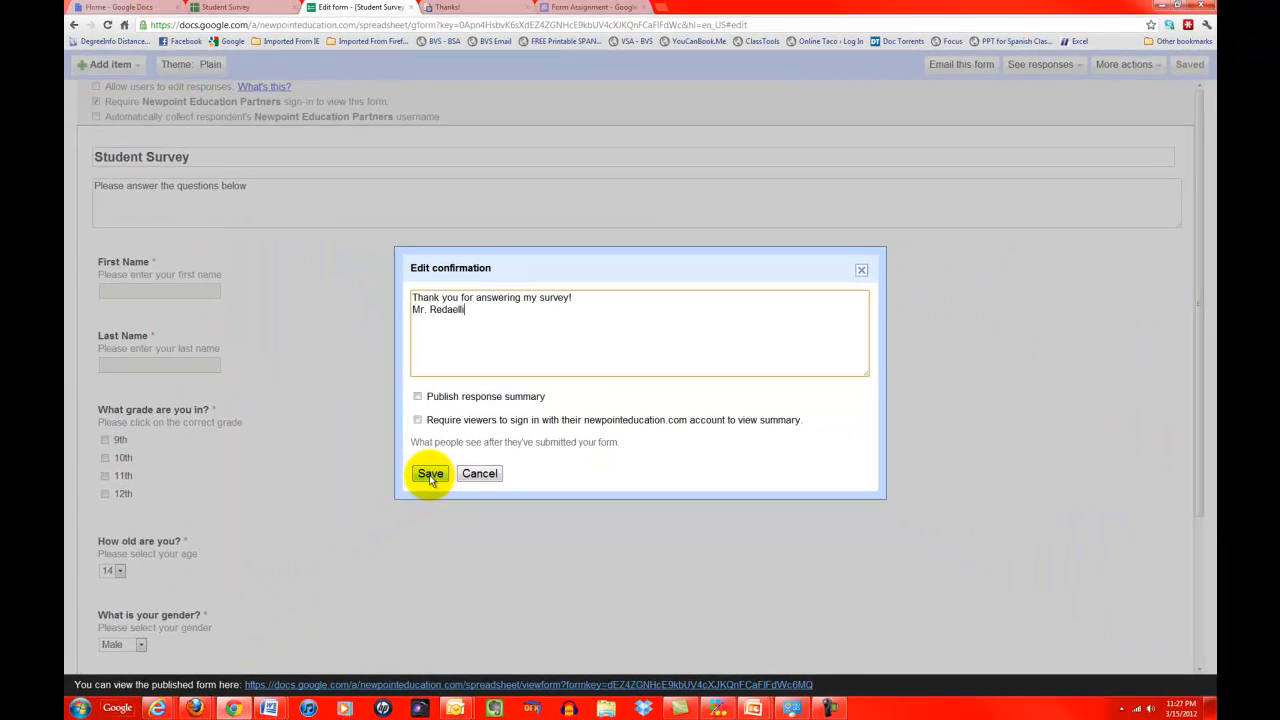
left_click(430, 476)
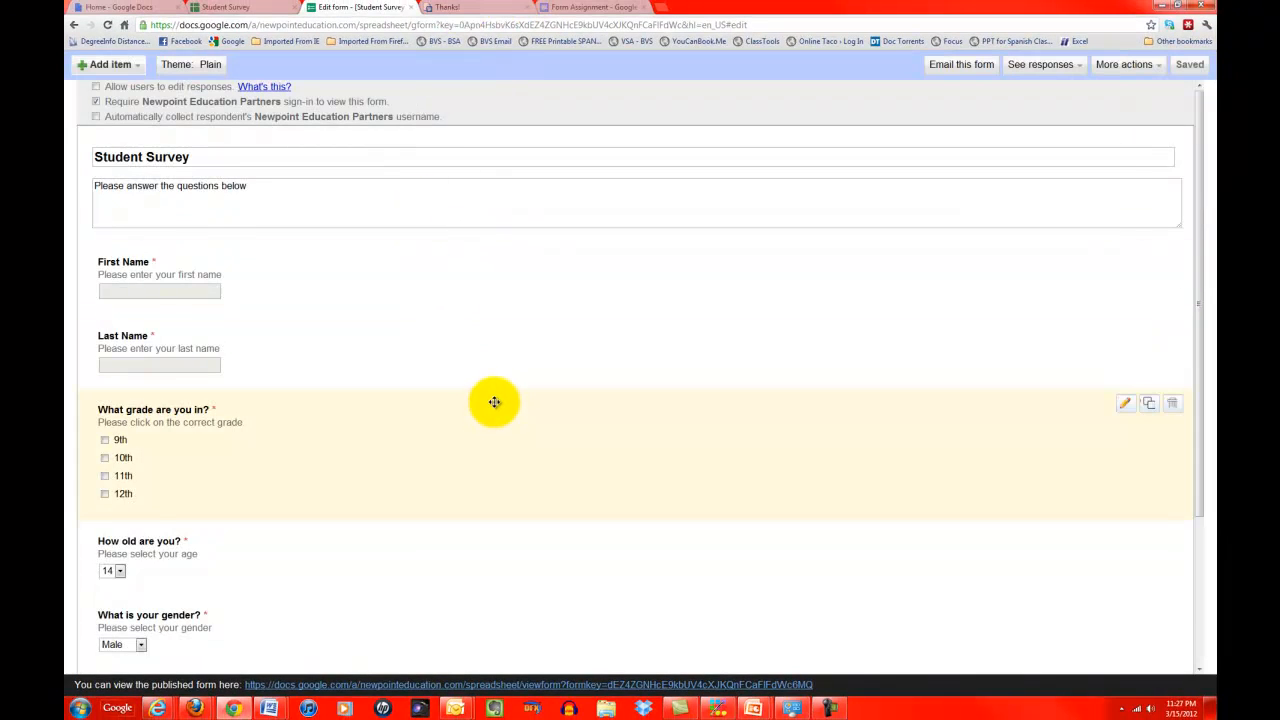
Step: Reopen the published form in a new tab and place the caret in First Name
scroll(494, 401, "down", 2)
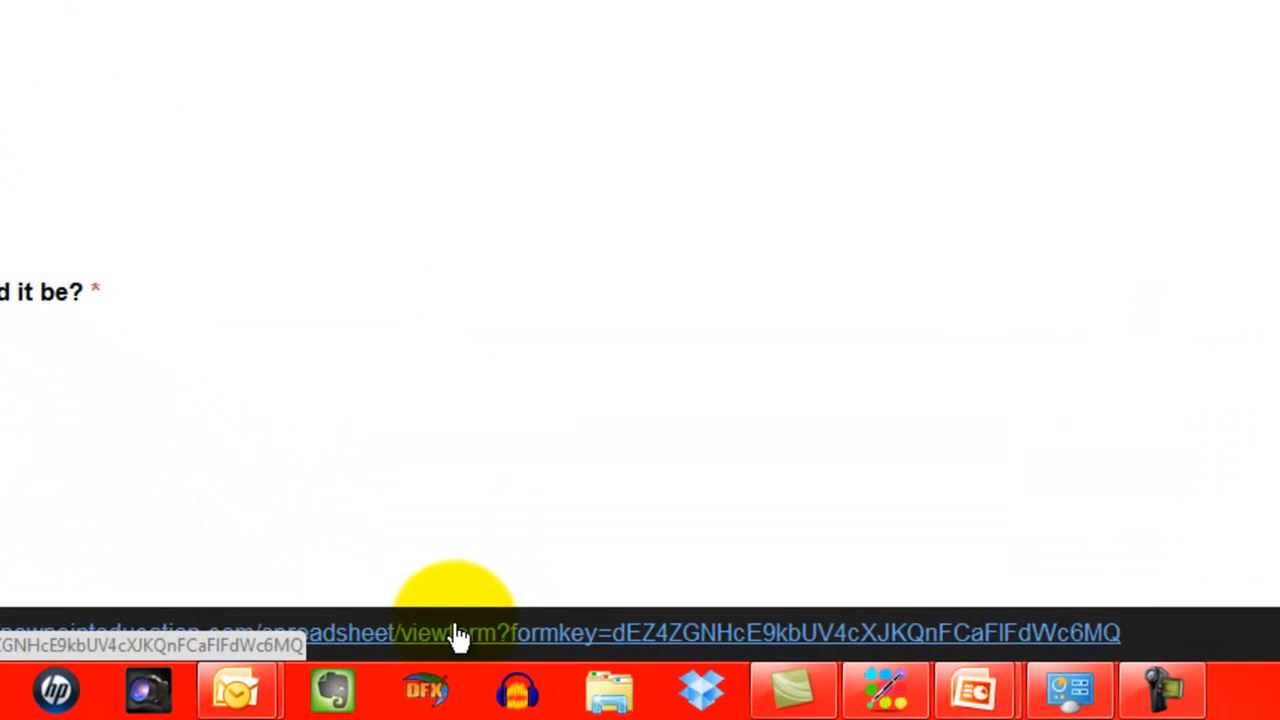
right_click(455, 633)
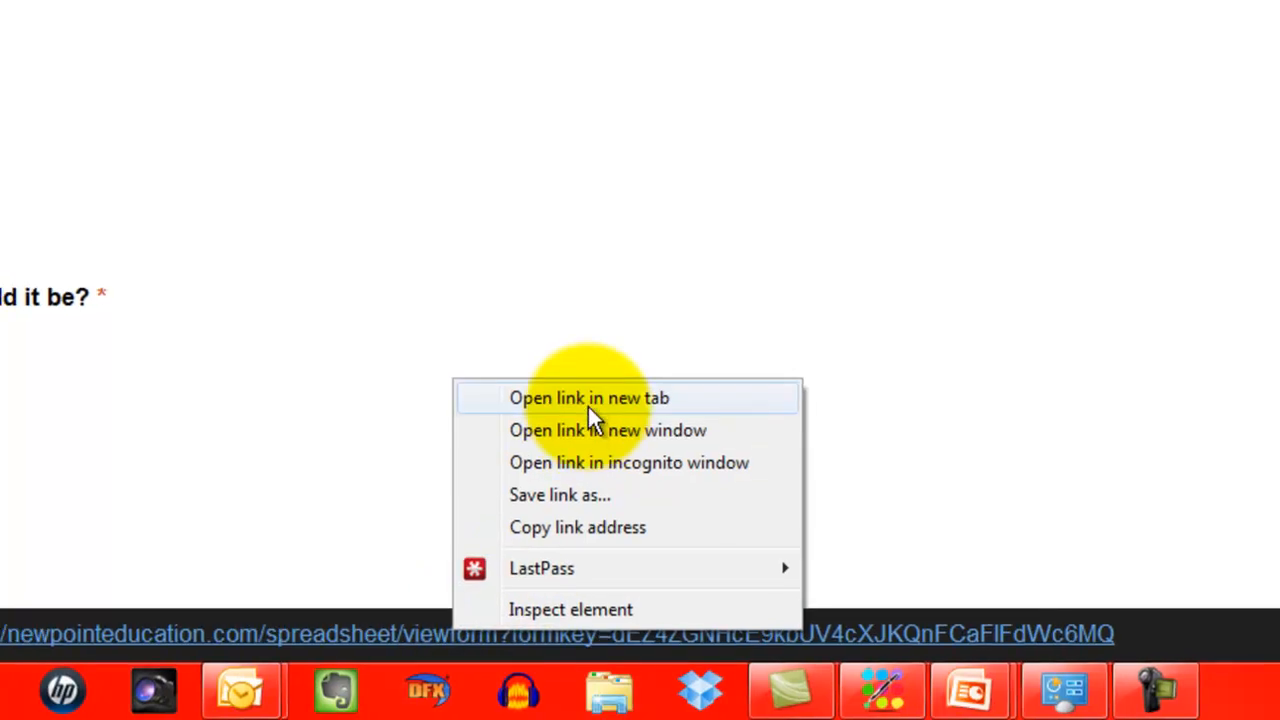
left_click(589, 405)
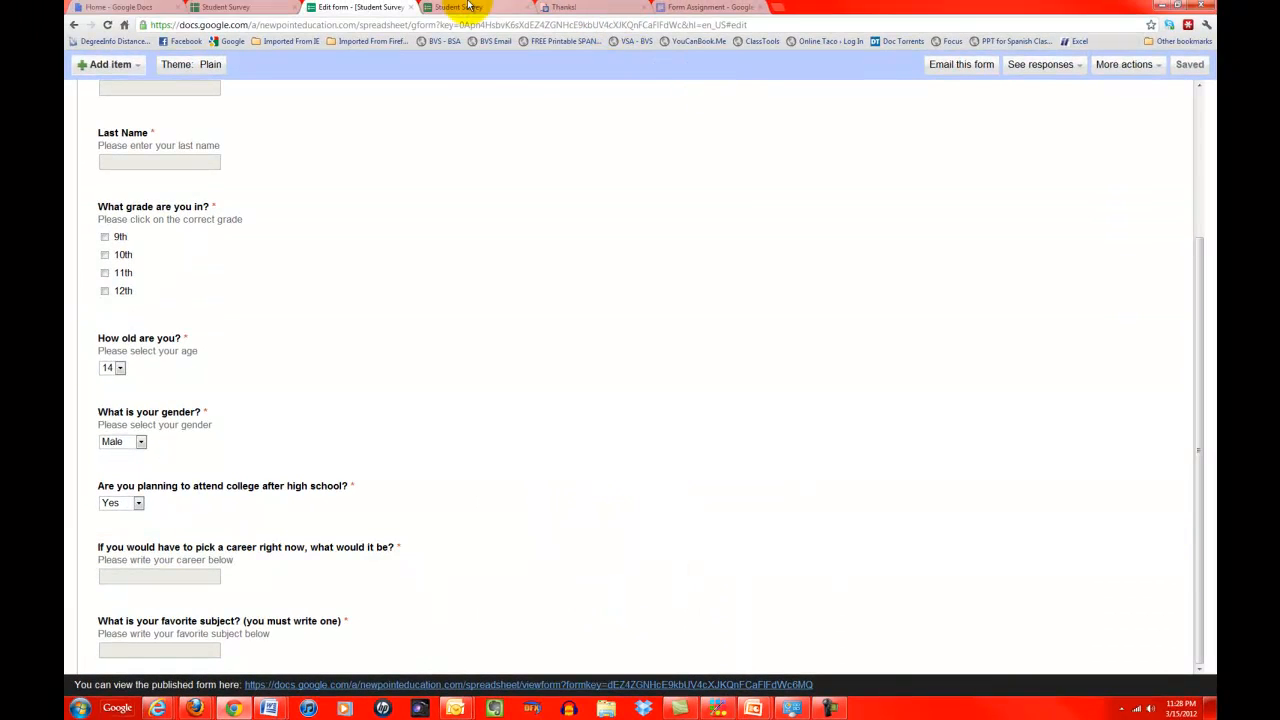
left_click(467, 6)
left_click(398, 177)
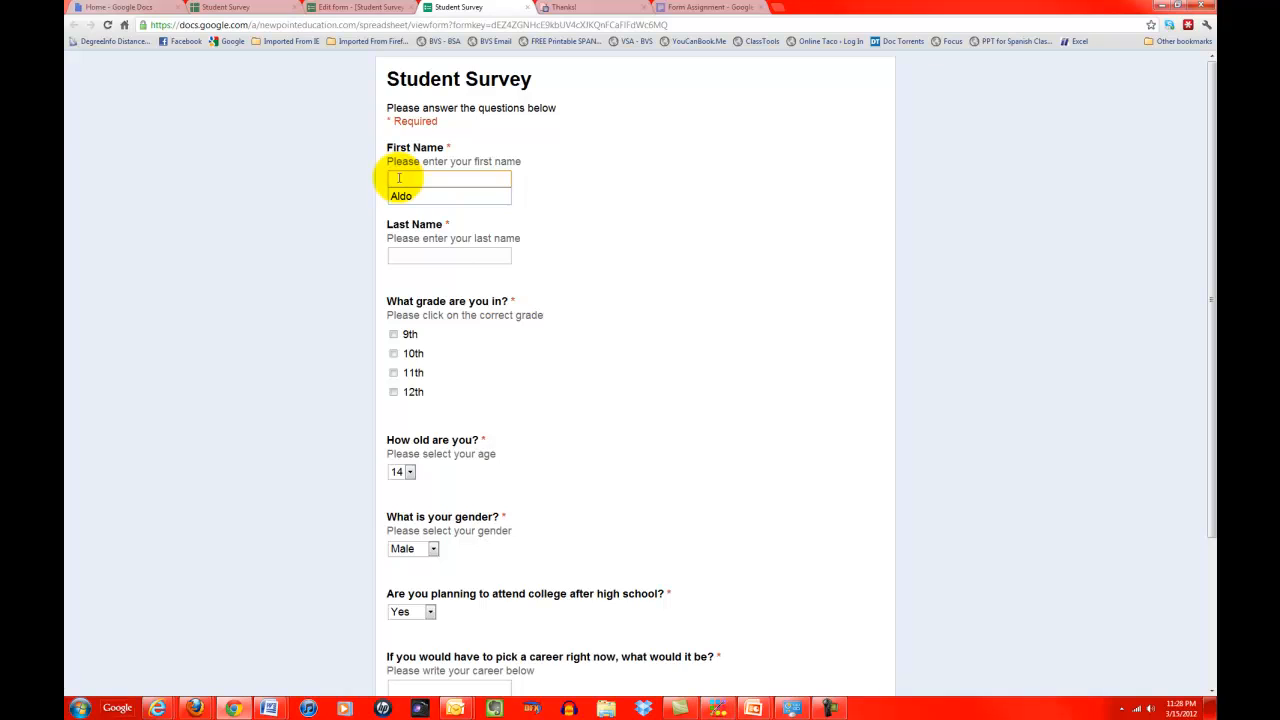
Step: Enter the first and last name, select grade 9th and age 17
key("Tab")
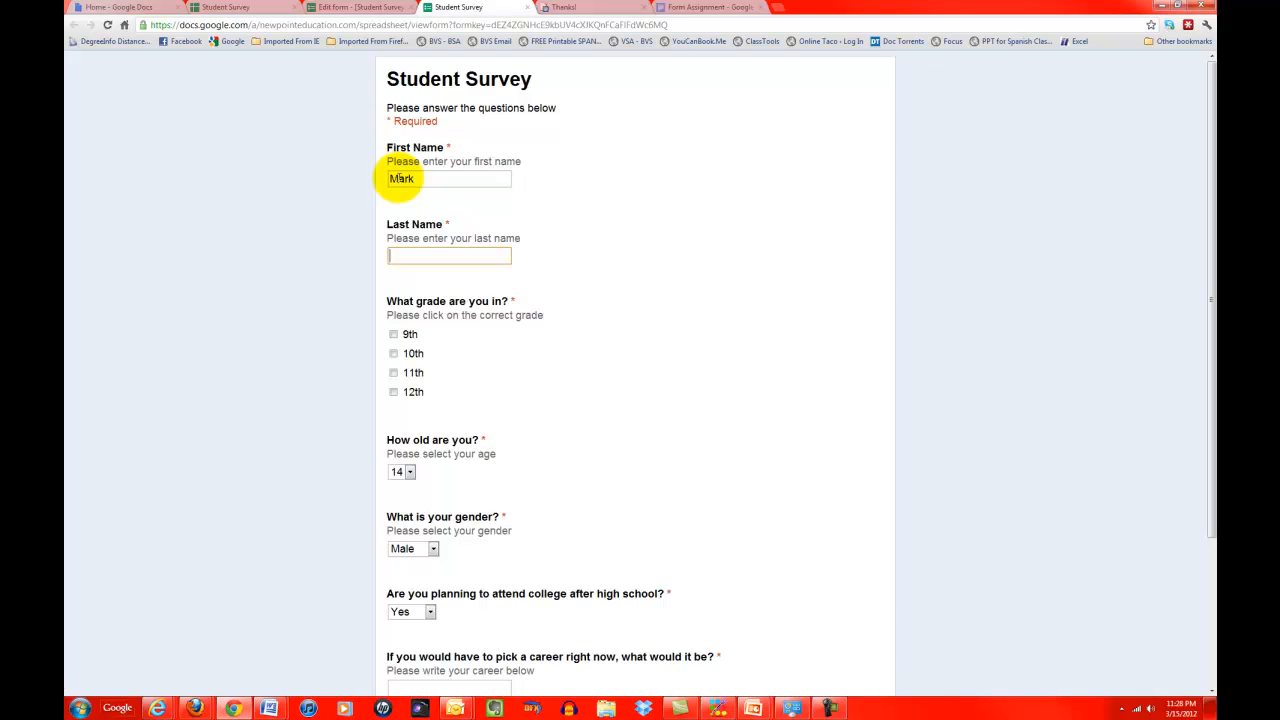
key("Tab")
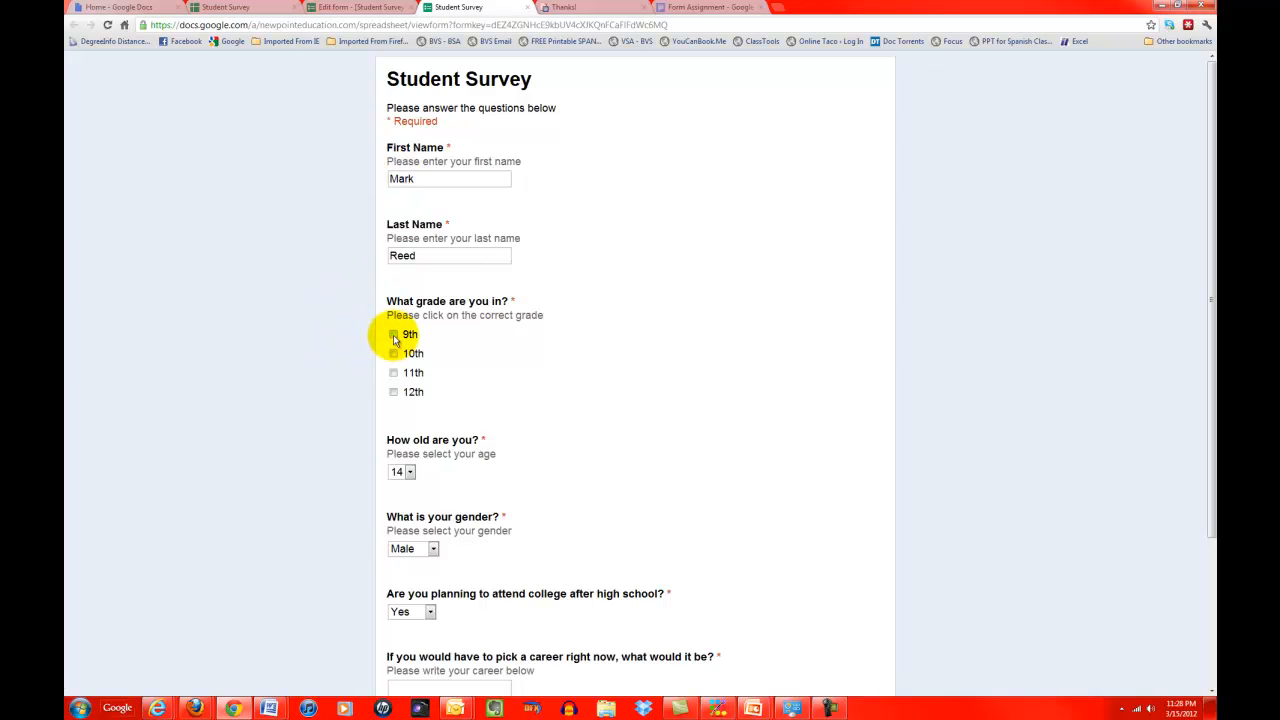
left_click(393, 335)
left_click(412, 474)
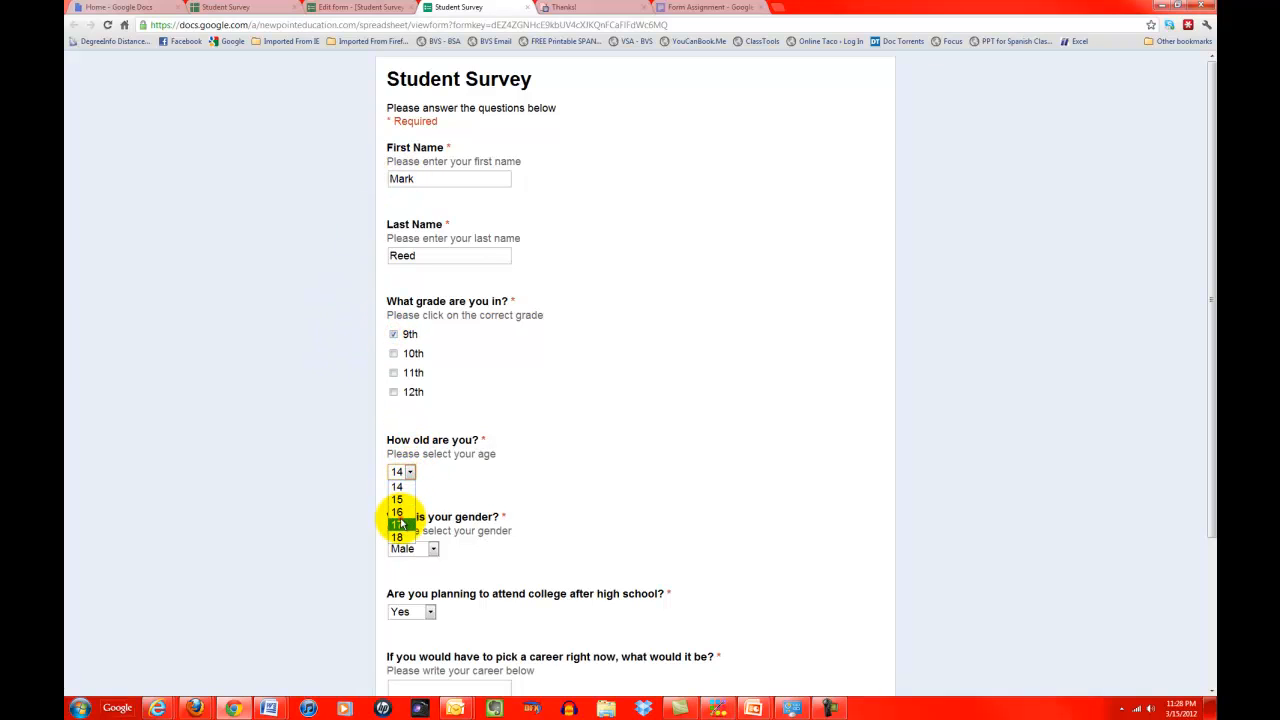
left_click(396, 516)
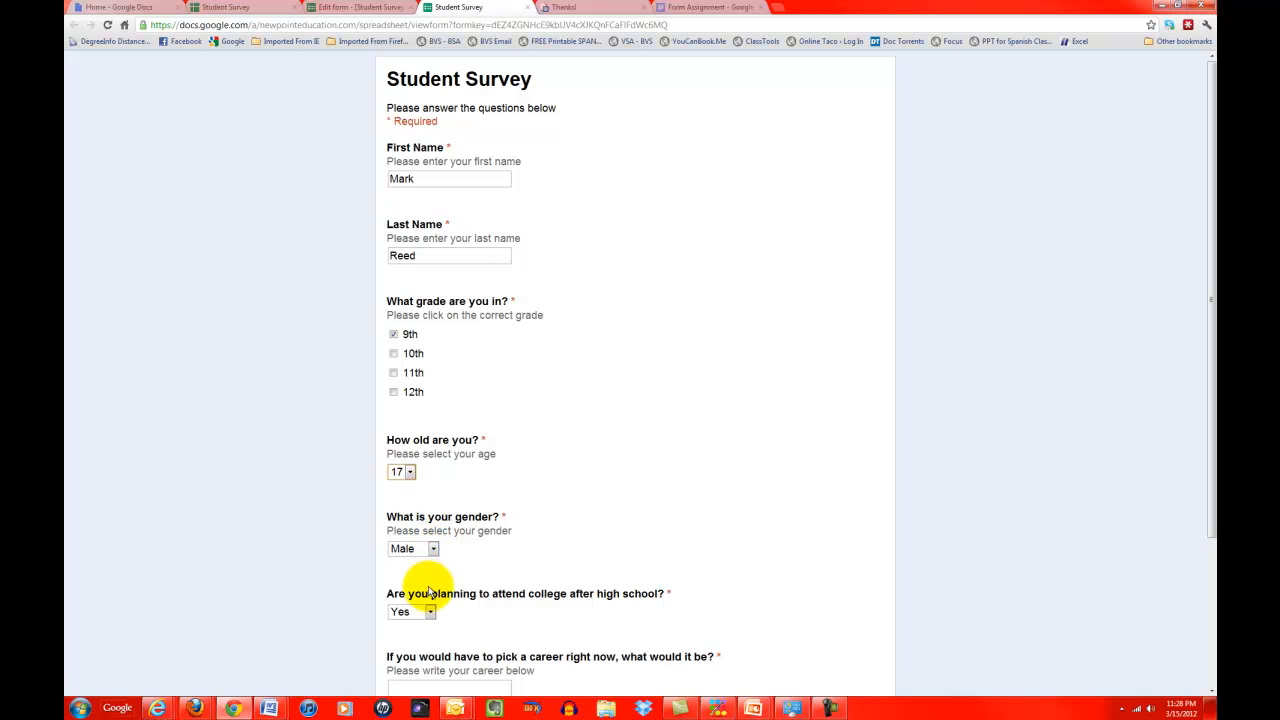
Step: Answer Maybe to college, fill career Plumber and favorite subject Math, then submit
scroll(428, 592, "down", 1)
left_click(429, 491)
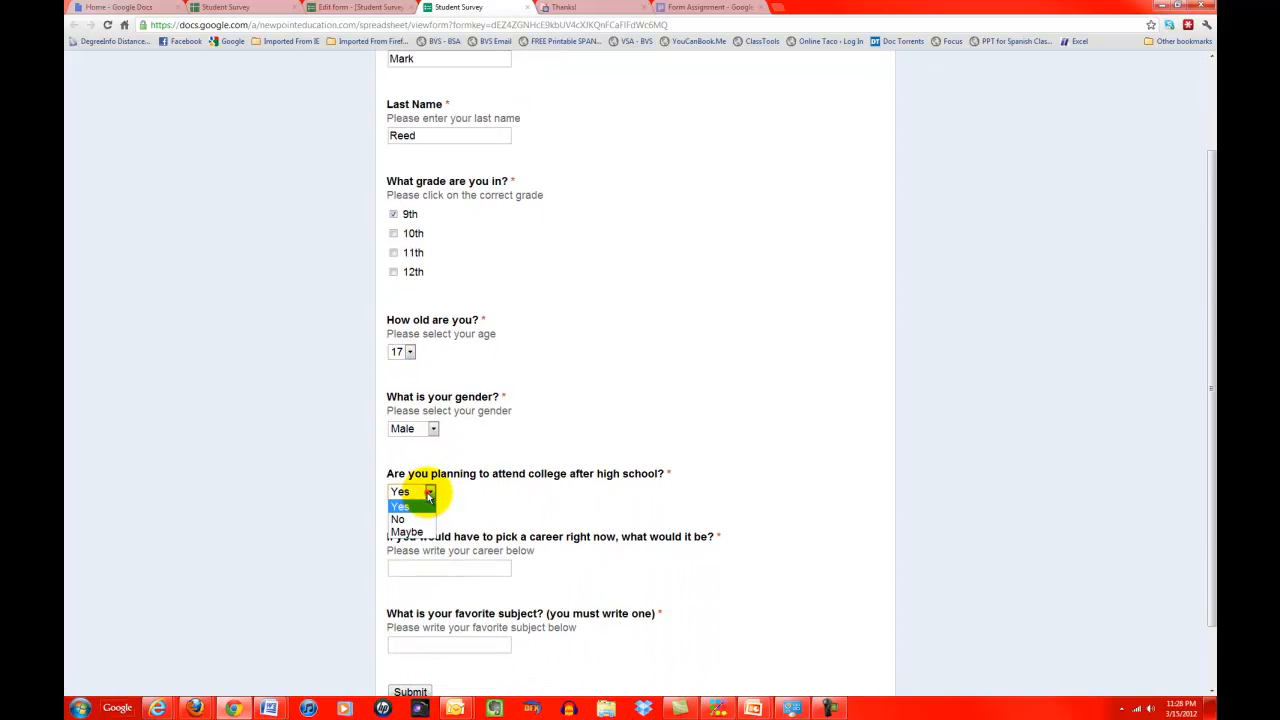
left_click(420, 533)
left_click(411, 570)
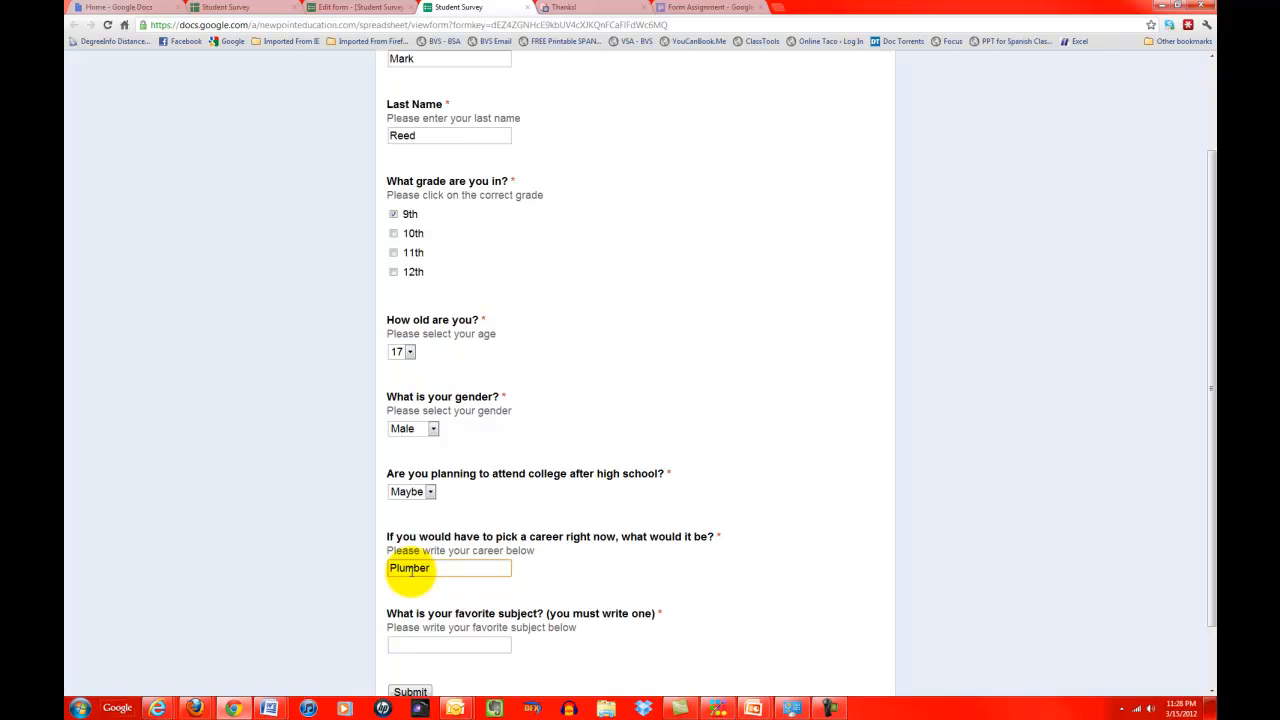
left_click(412, 644)
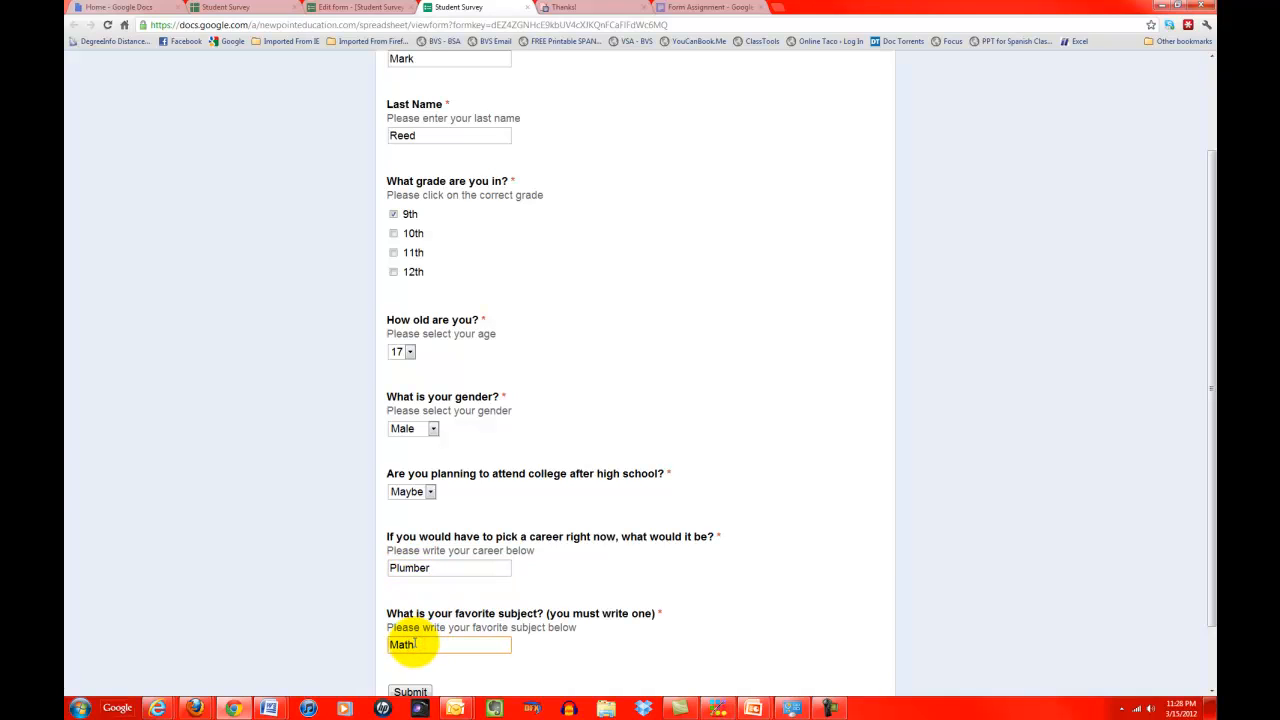
scroll(415, 644, "down", 2)
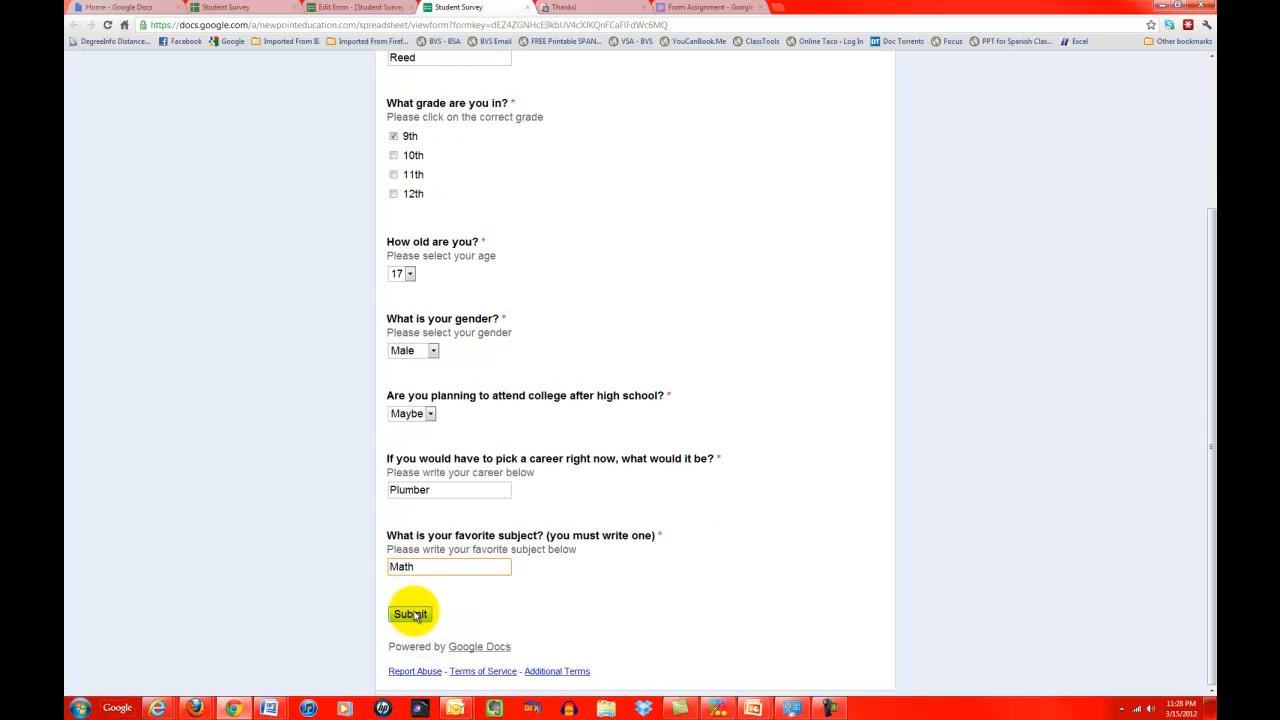
left_click(411, 614)
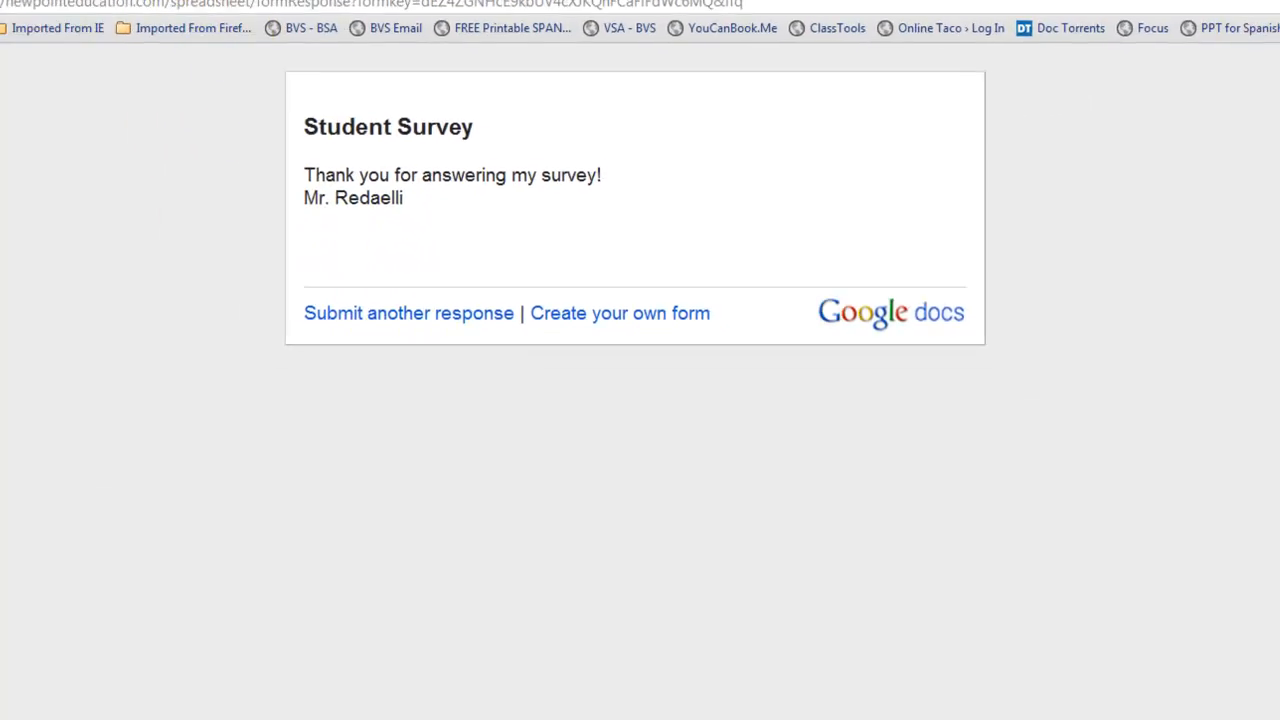
Step: From the Edit form tab, view the Student Survey responses as a spreadsheet
left_click(338, 9)
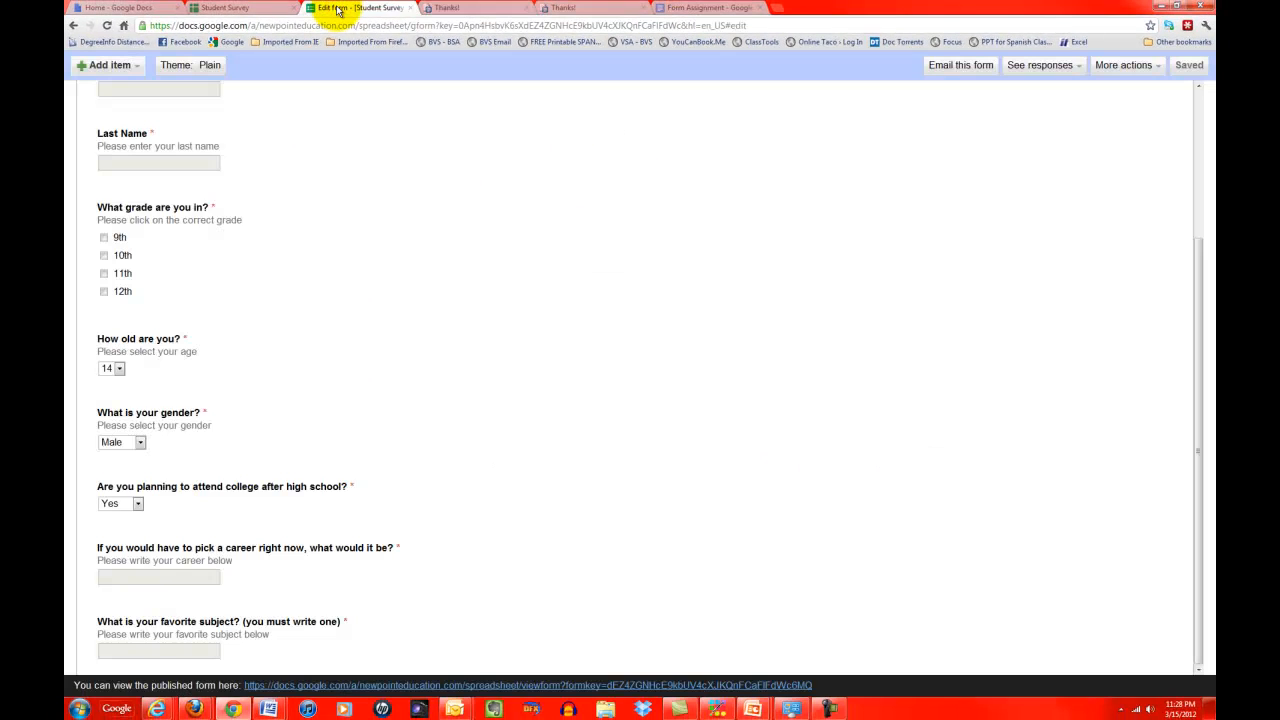
scroll(570, 340, "up", 3)
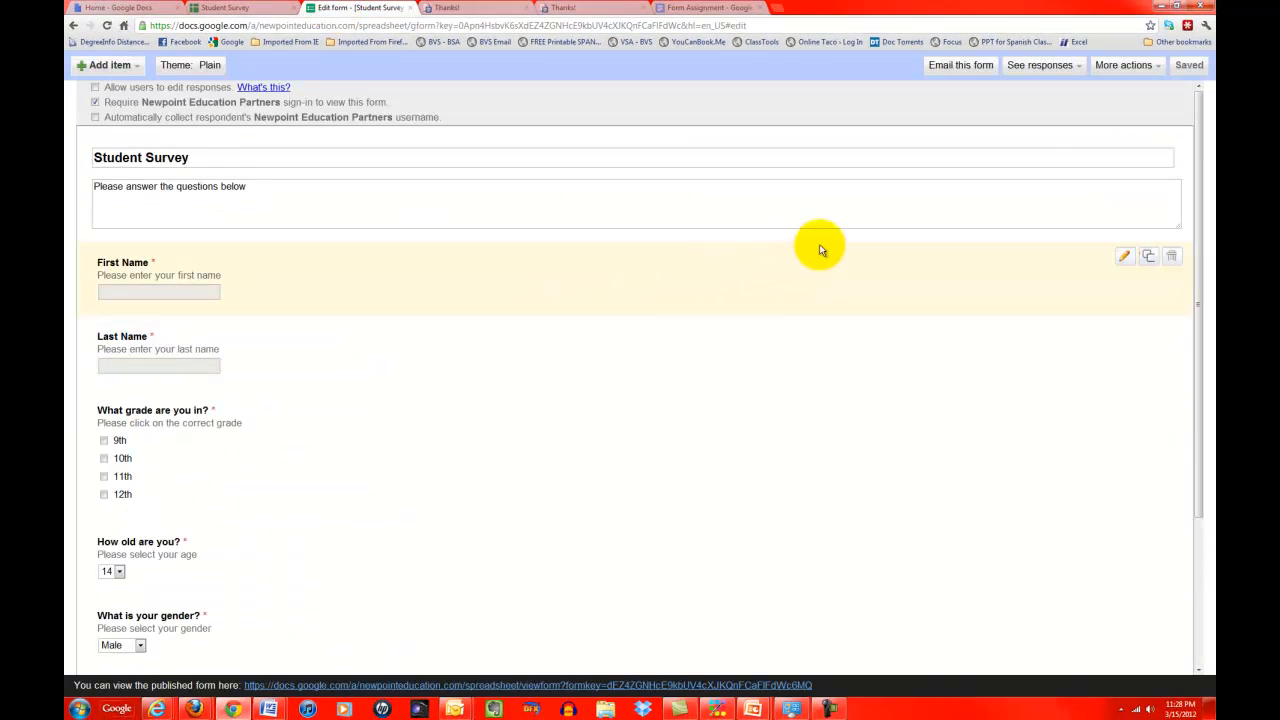
left_click(1063, 65)
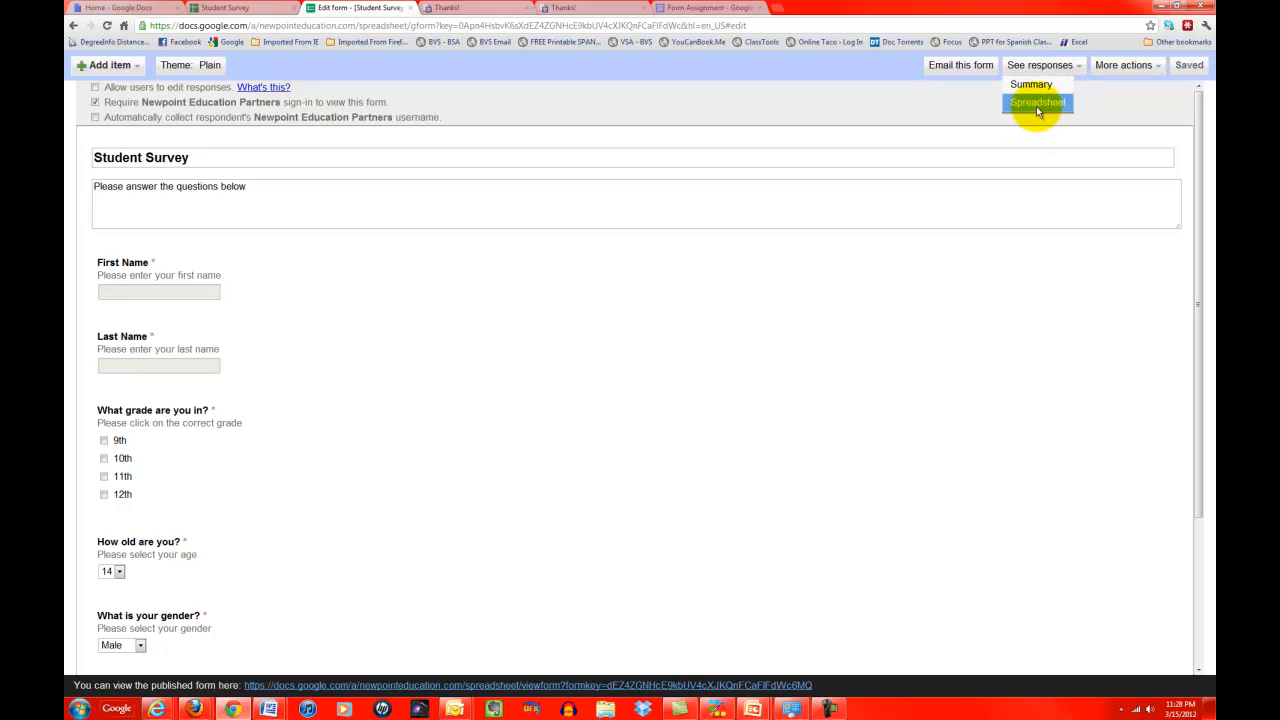
left_click(1037, 104)
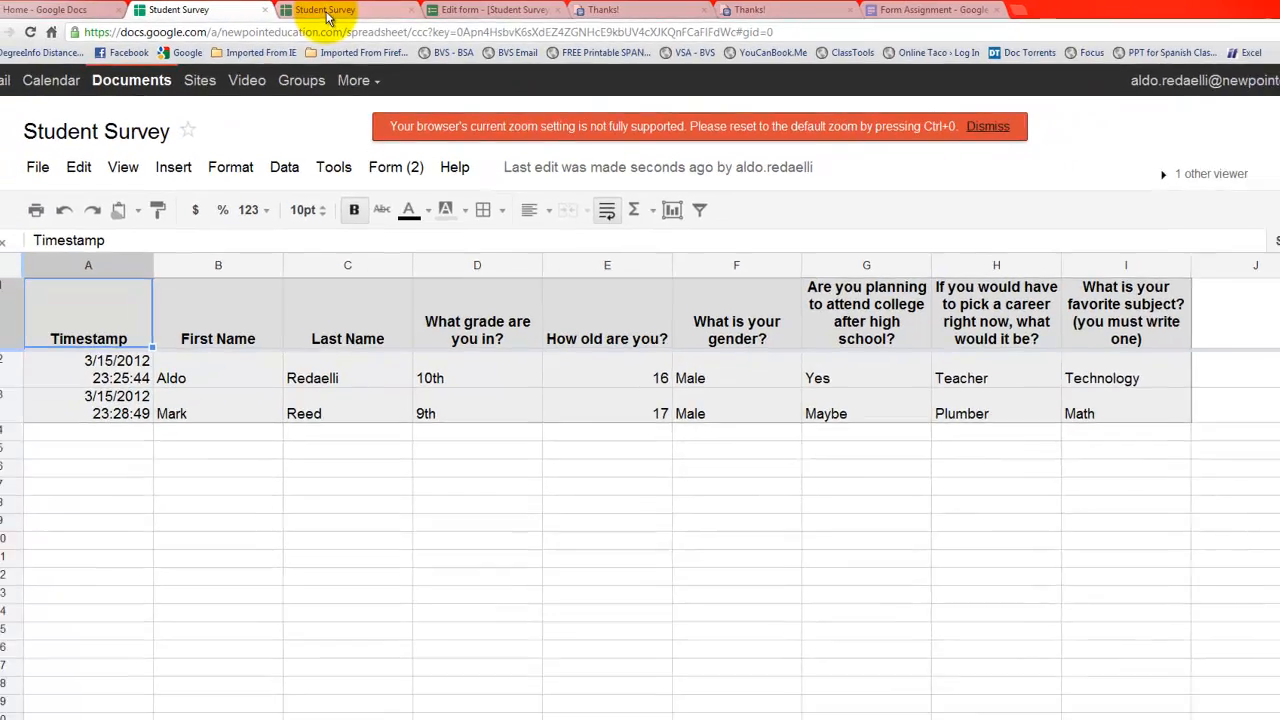
Step: Glance at the two-row response spreadsheet, then return to the form editor's response options
left_click(326, 12)
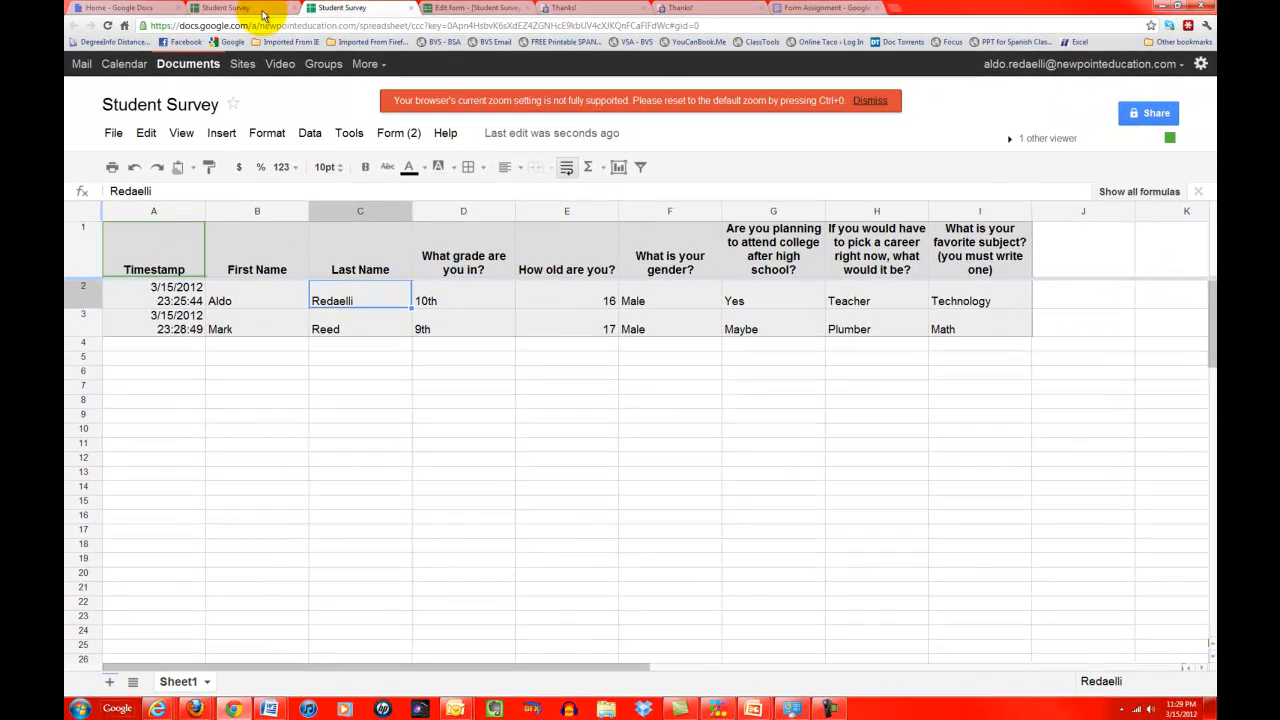
left_click(468, 8)
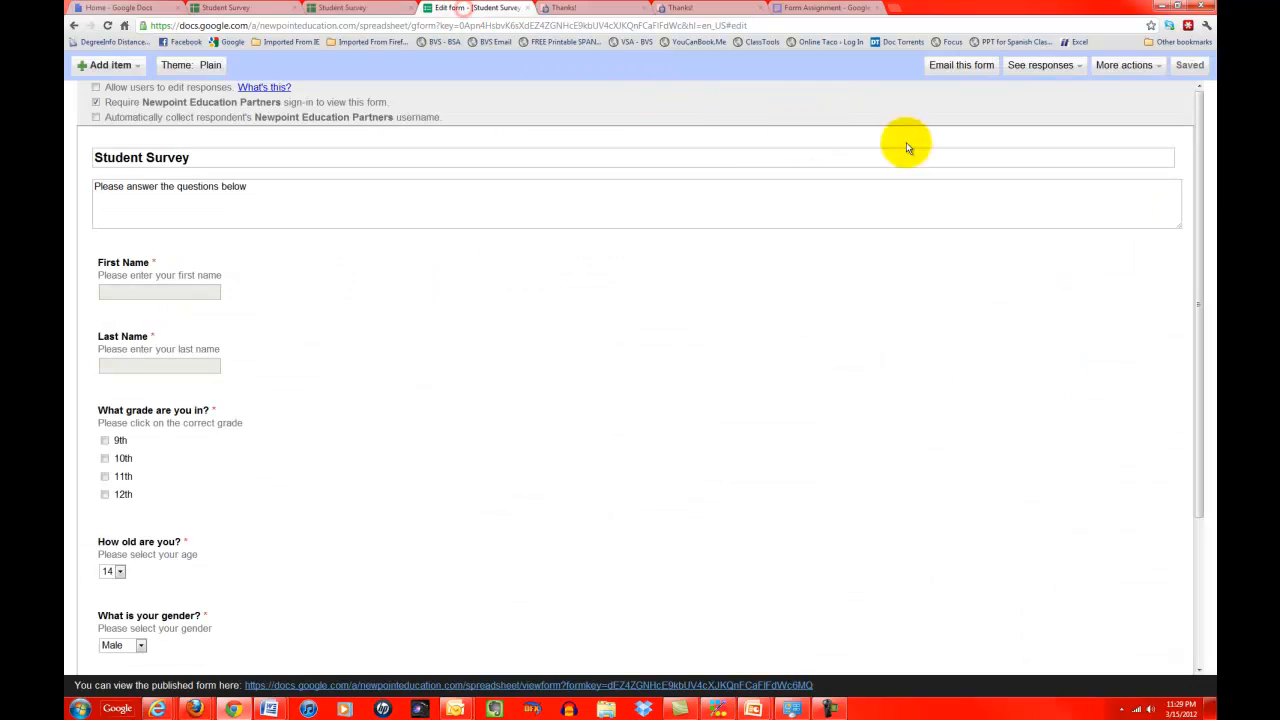
left_click(1062, 65)
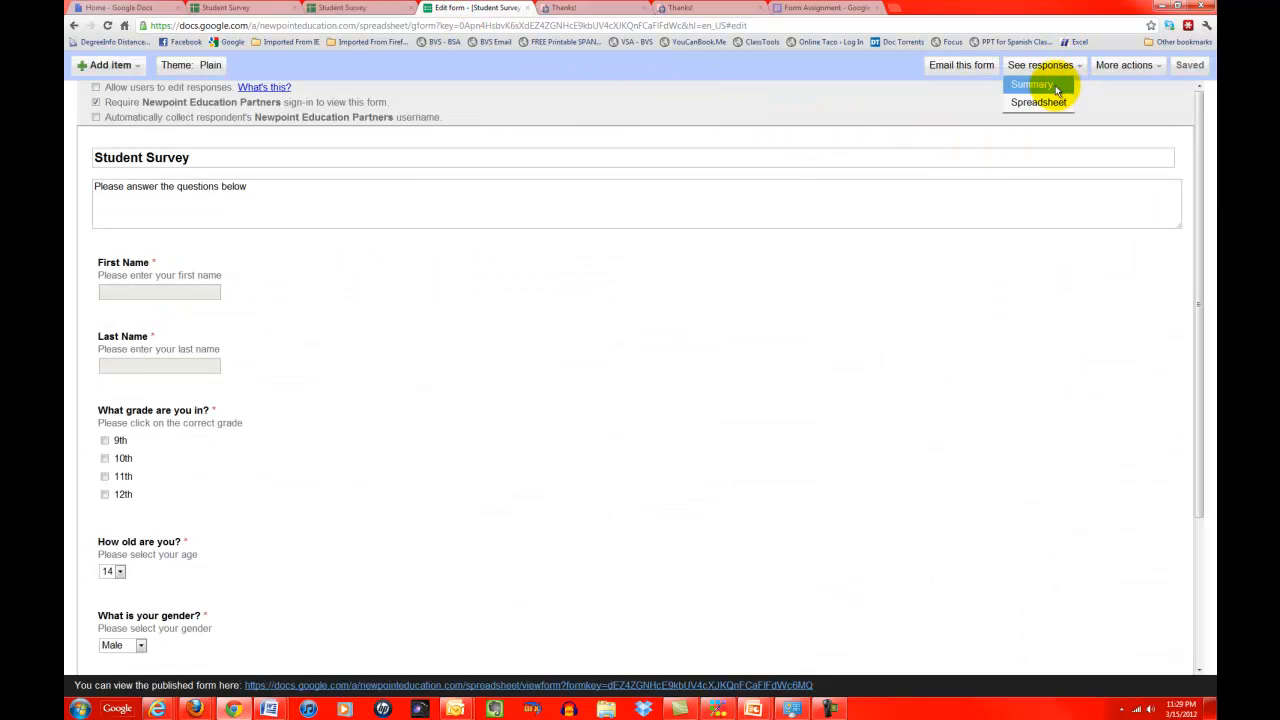
Step: Review the Summary page charts for both survey responses
left_click(1043, 88)
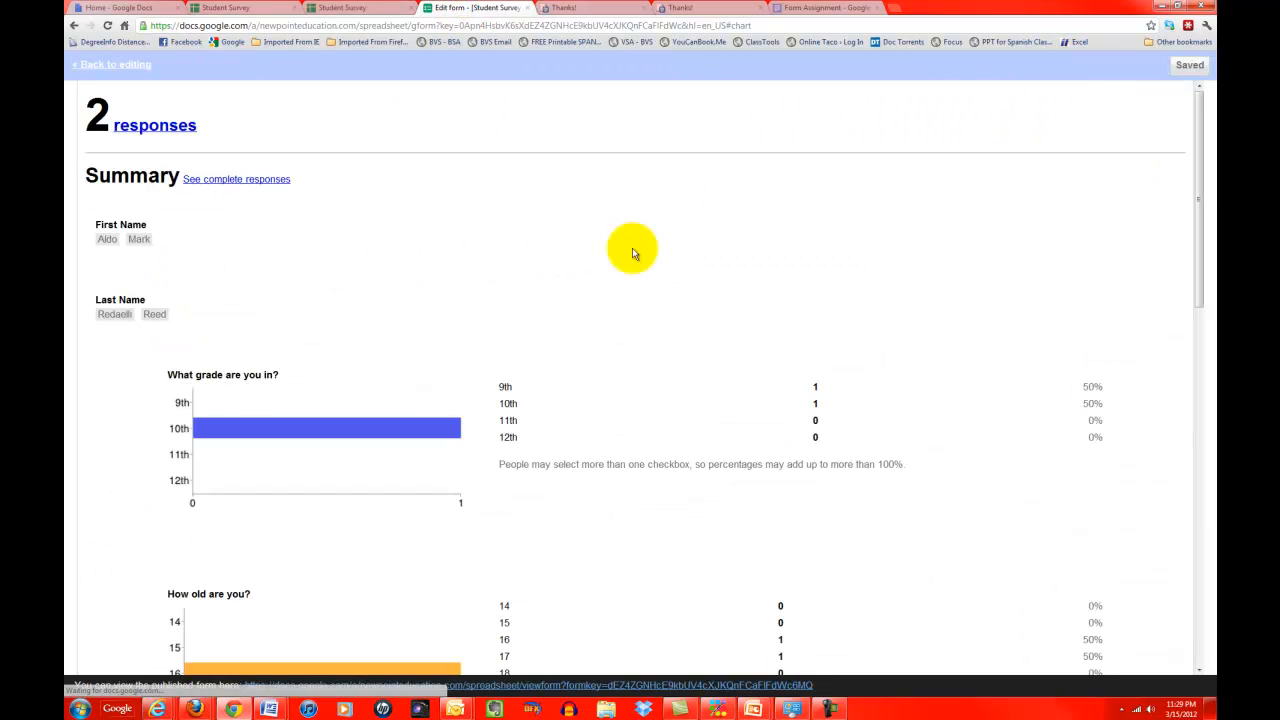
scroll(579, 298, "down", 5)
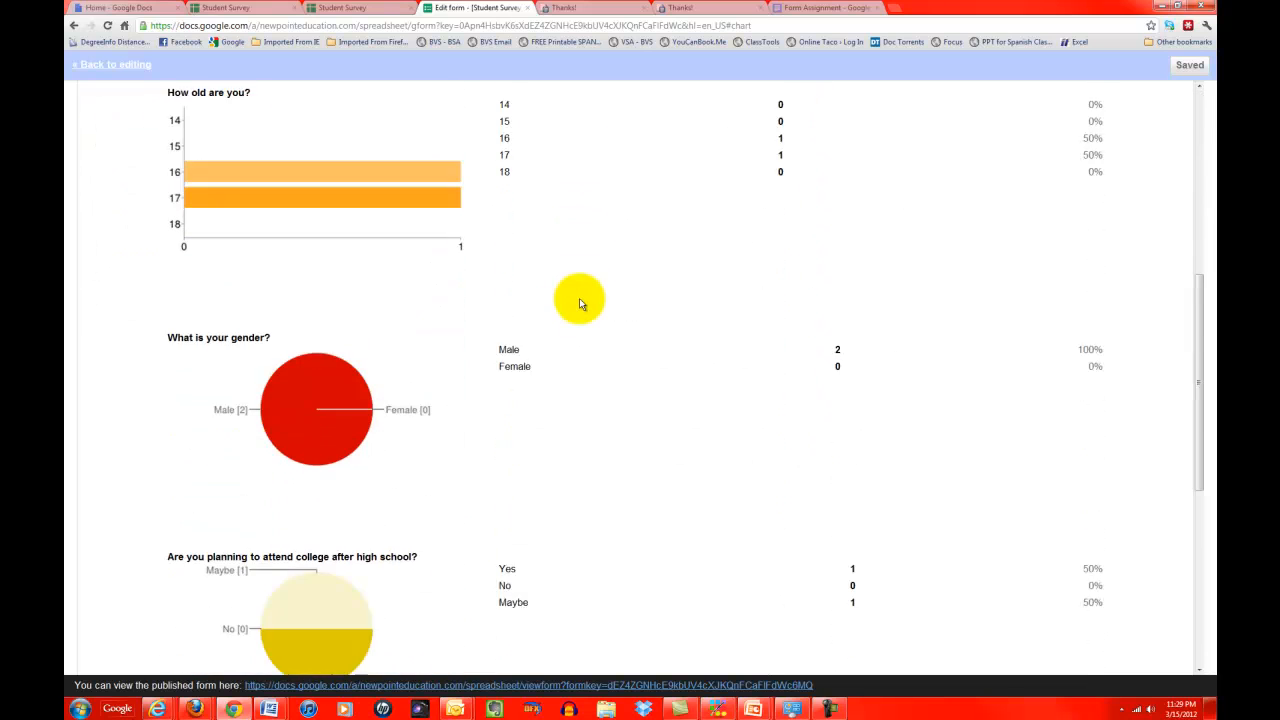
scroll(579, 298, "down", 5)
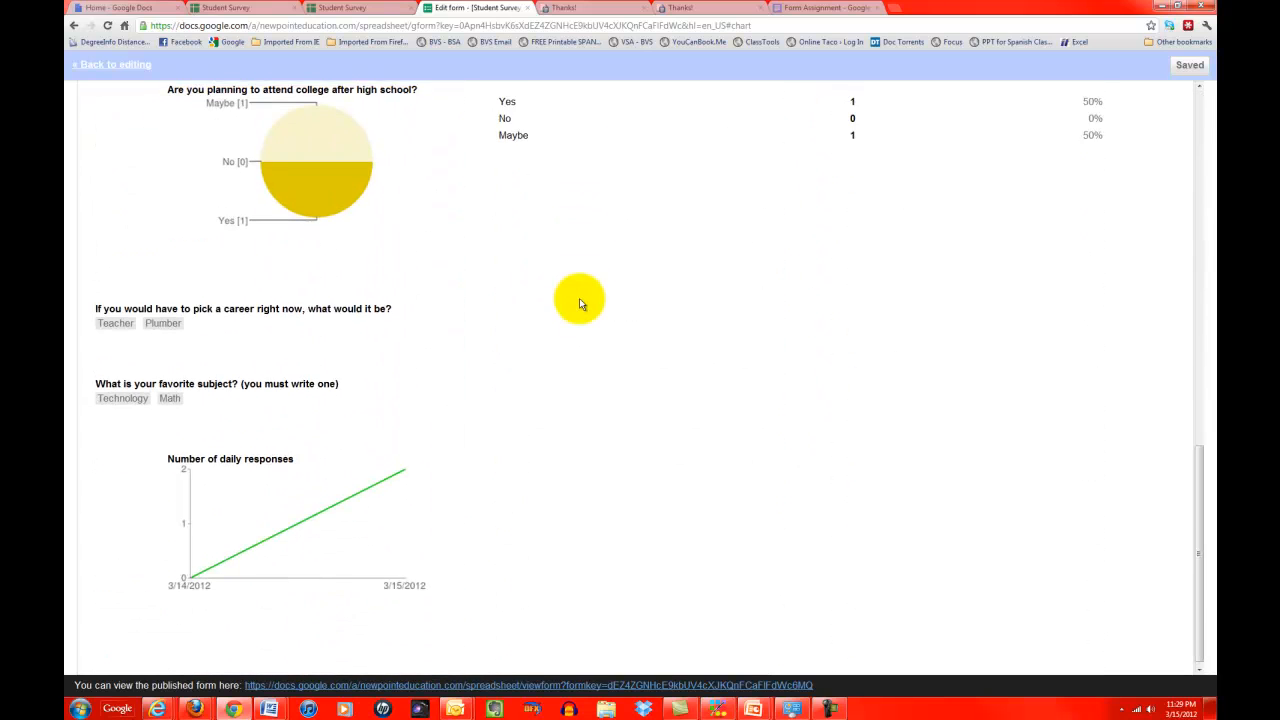
scroll(579, 298, "up", 2)
scroll(579, 298, "down", 2)
scroll(579, 298, "up", 9)
scroll(579, 298, "up", 2)
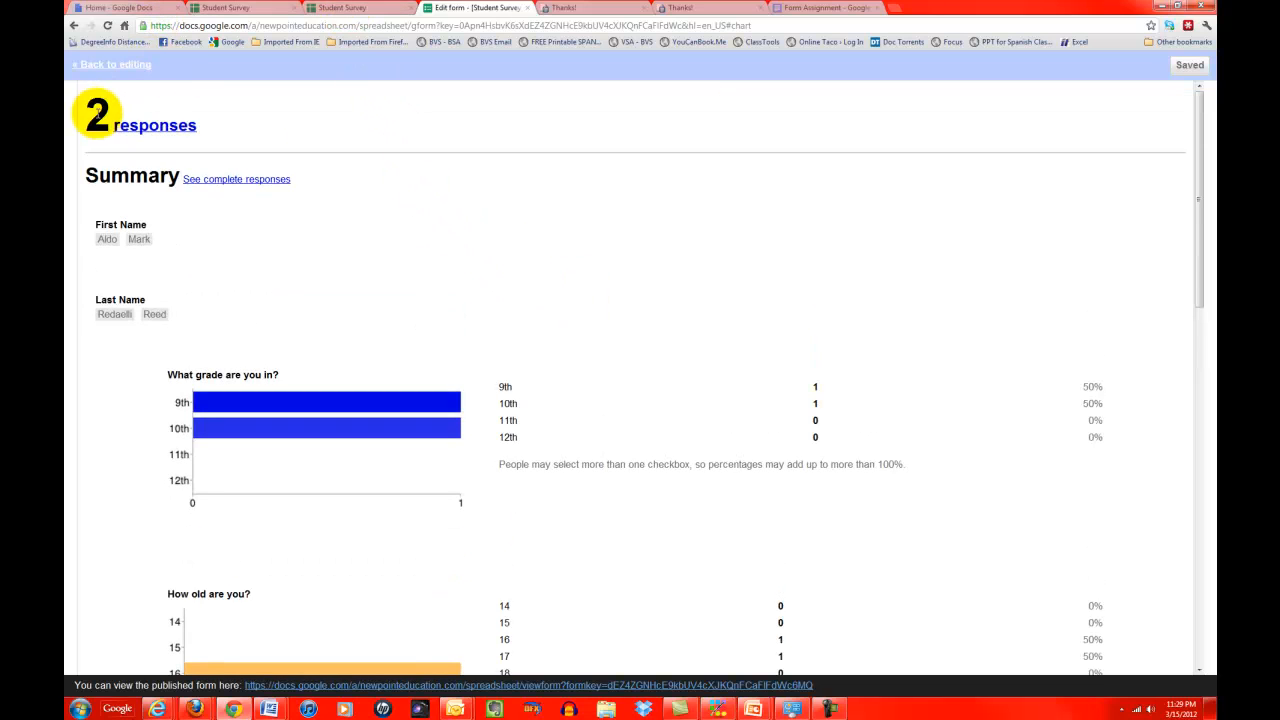
Step: View the response spreadsheet, then switch to the Form Assignment document
left_click(142, 126)
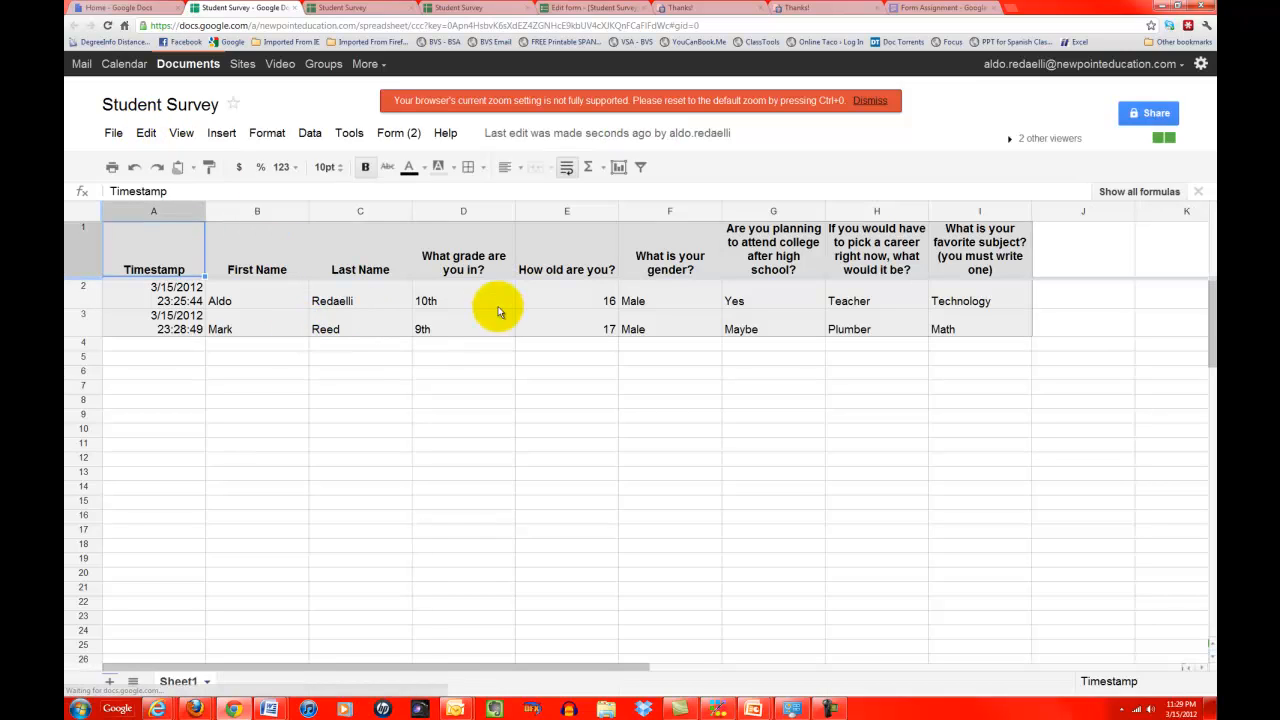
left_click(342, 8)
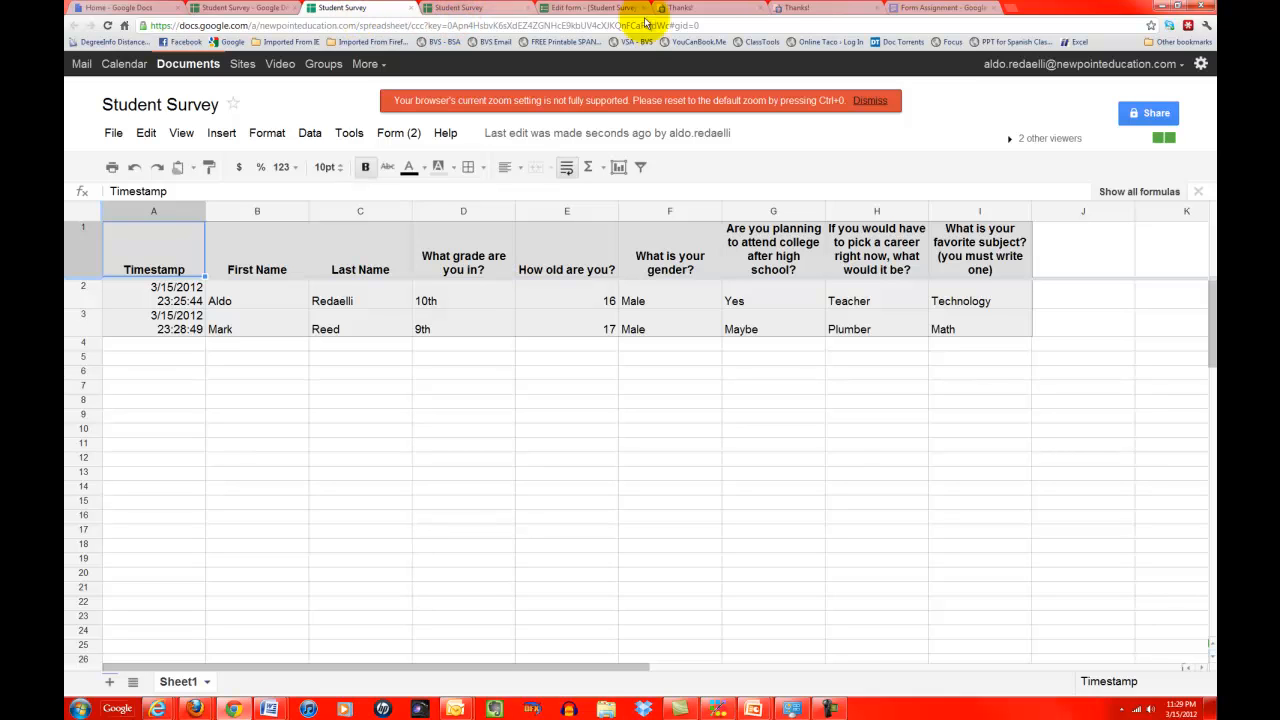
left_click(936, 8)
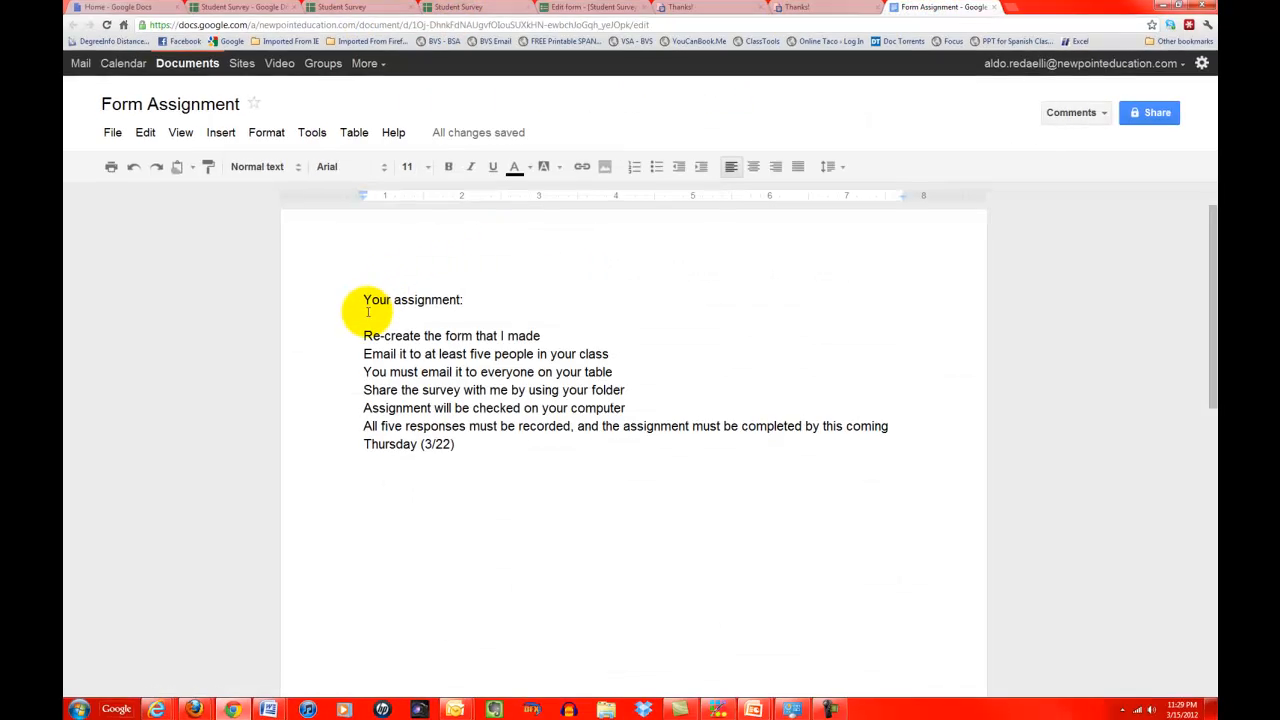
Step: Add 'If you want to email it to more than five people, that's ok!' below Thursday (3/22), then minimize Chrome
left_click_drag(363, 300, 494, 372)
left_click_drag(397, 355, 496, 534)
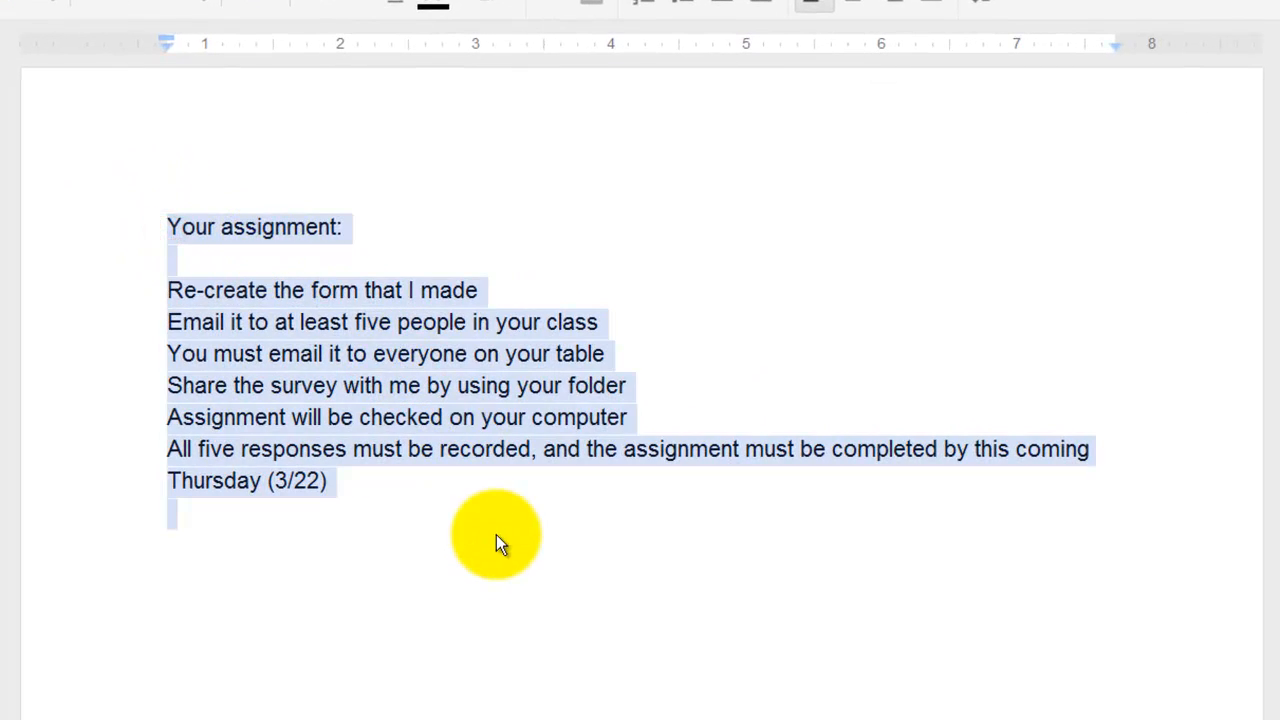
left_click(474, 637)
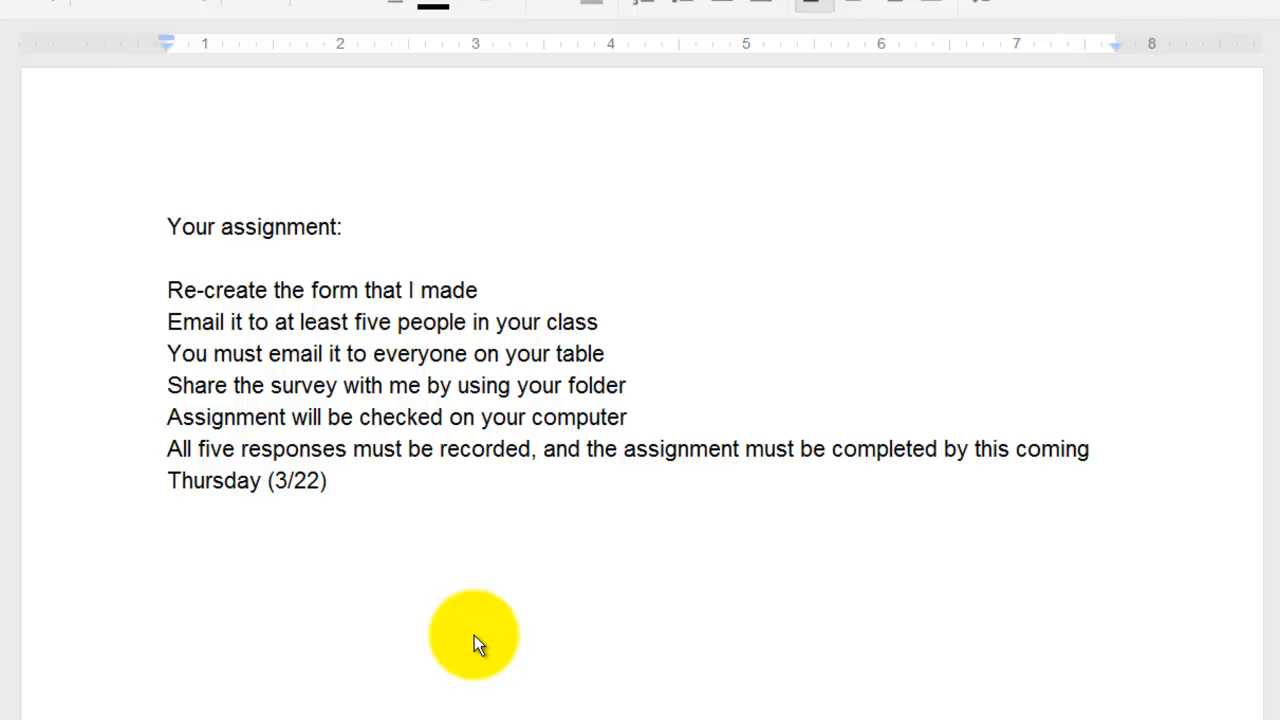
type("If you wa")
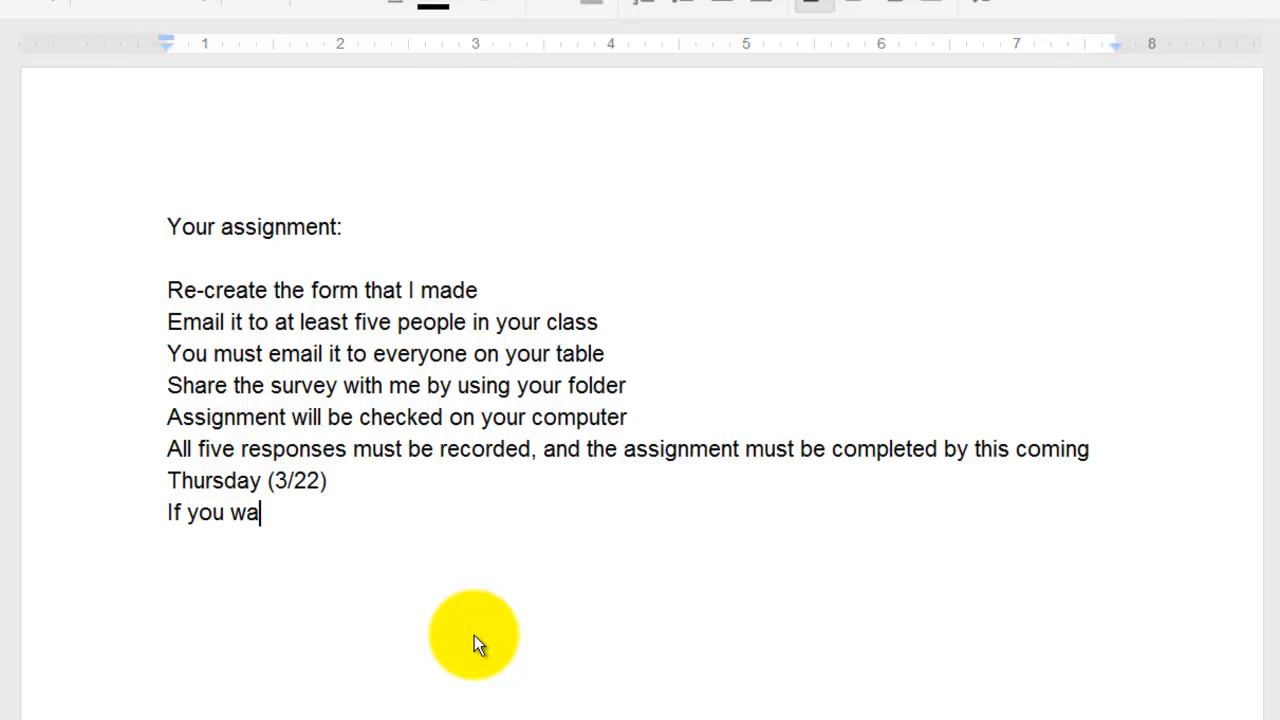
type("nt to email ")
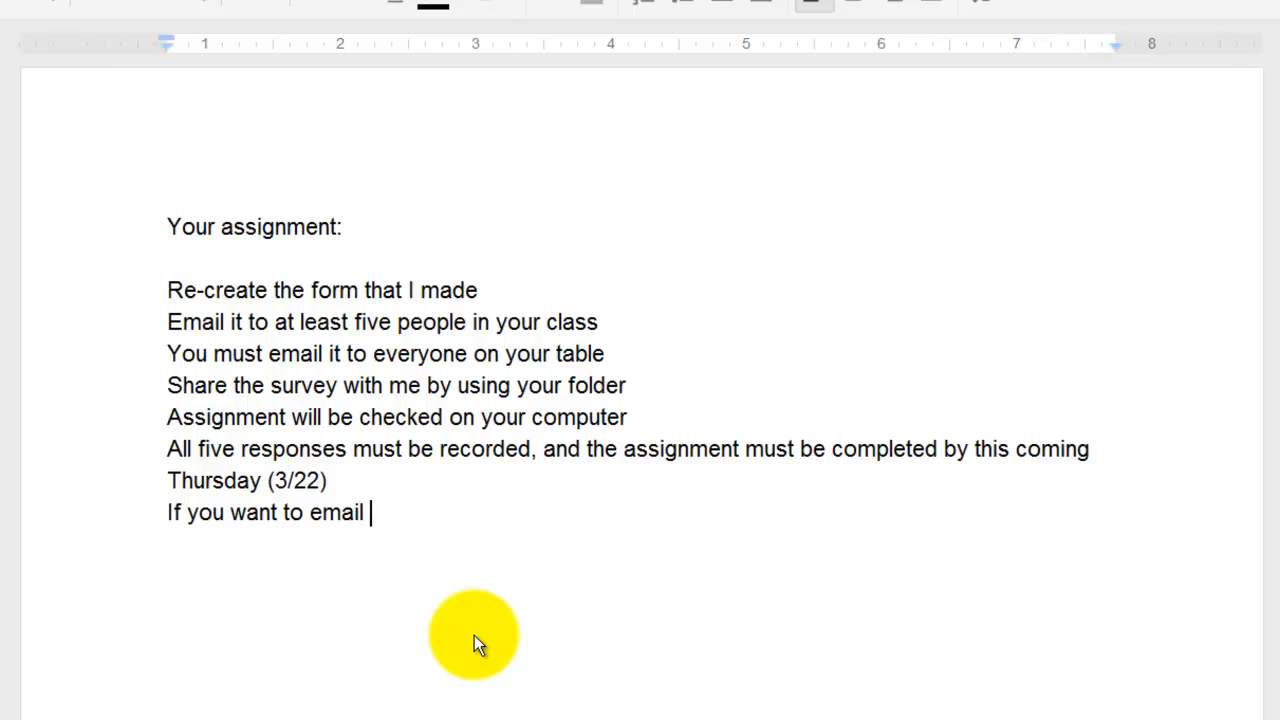
type("it to more")
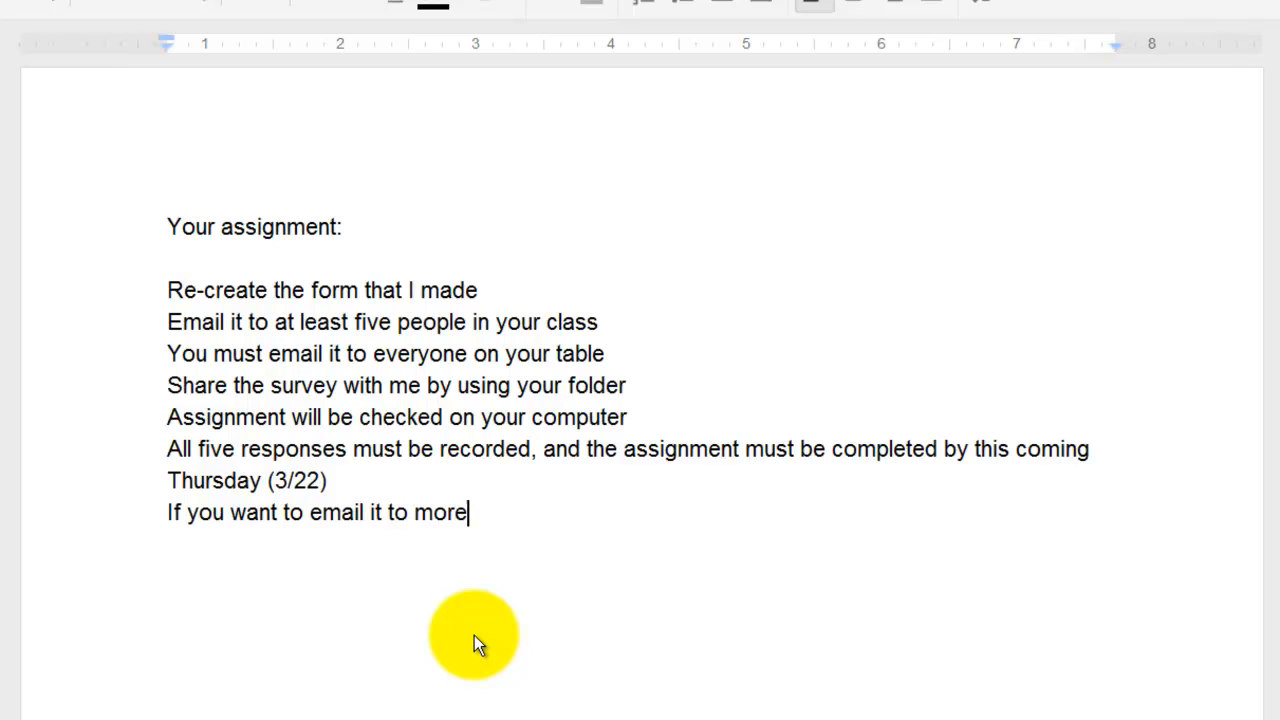
type(" than five ")
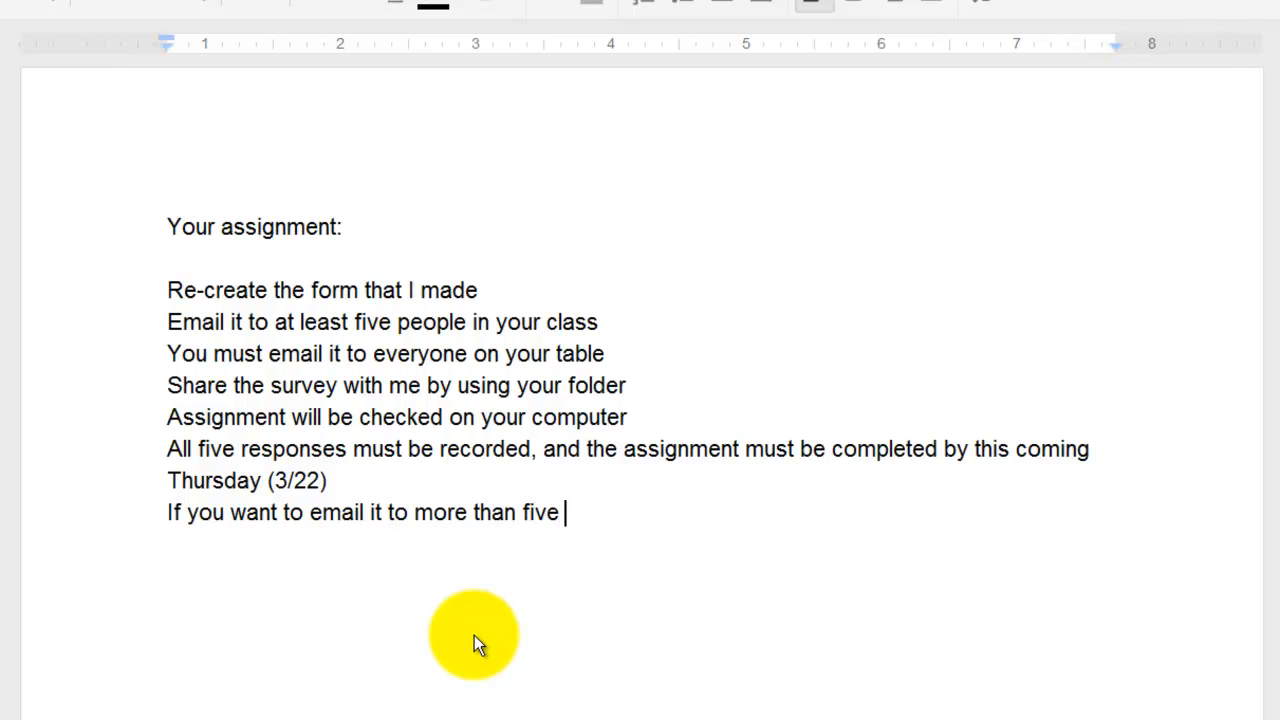
type("people, that")
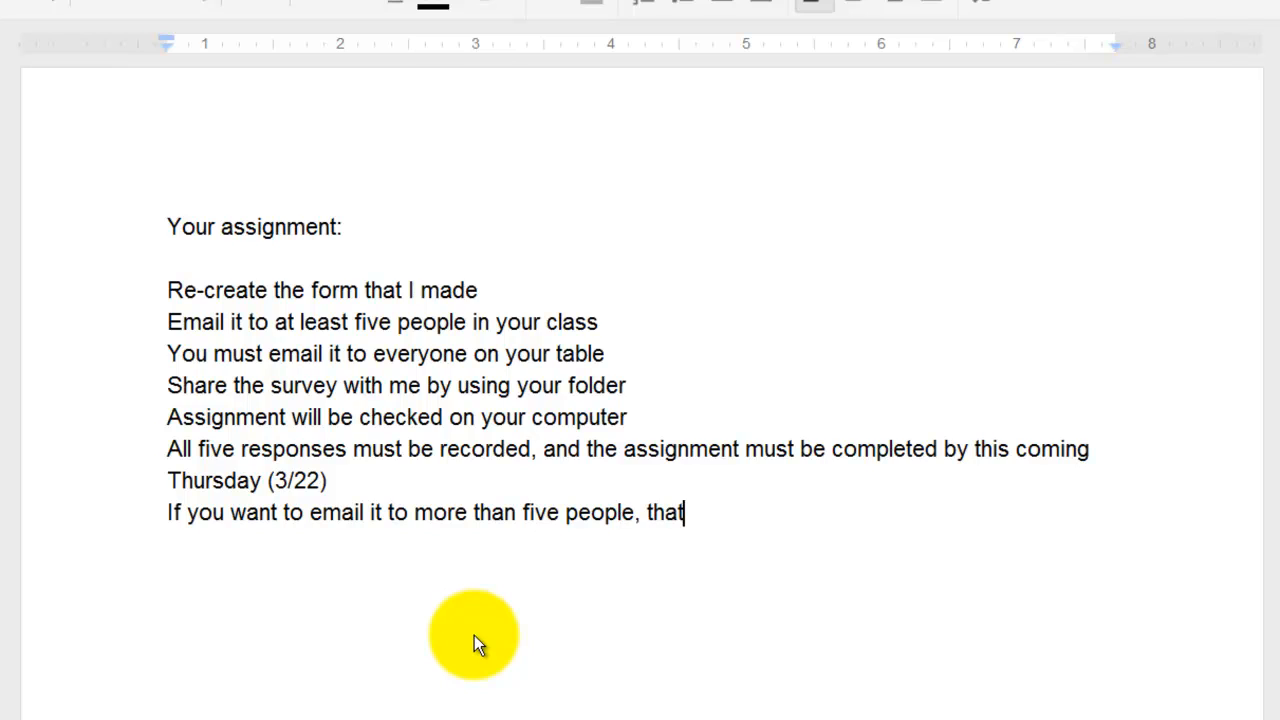
type("'s ok!")
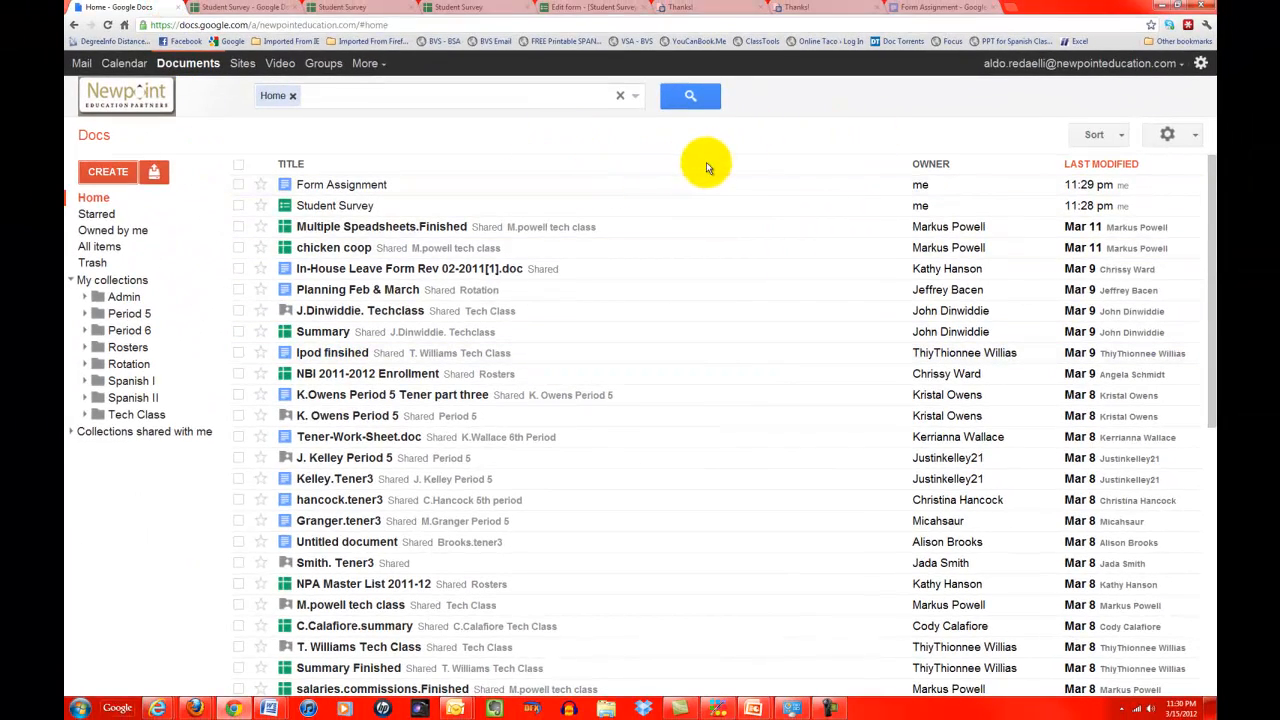
left_click(1161, 6)
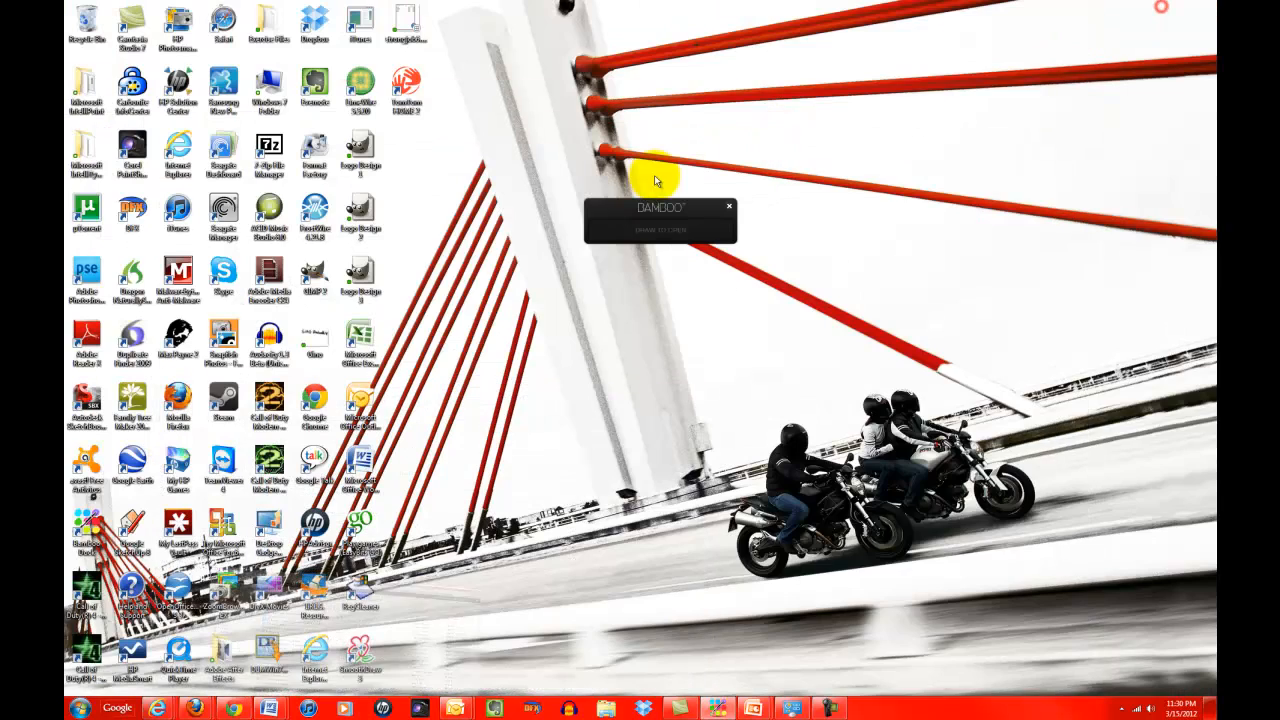